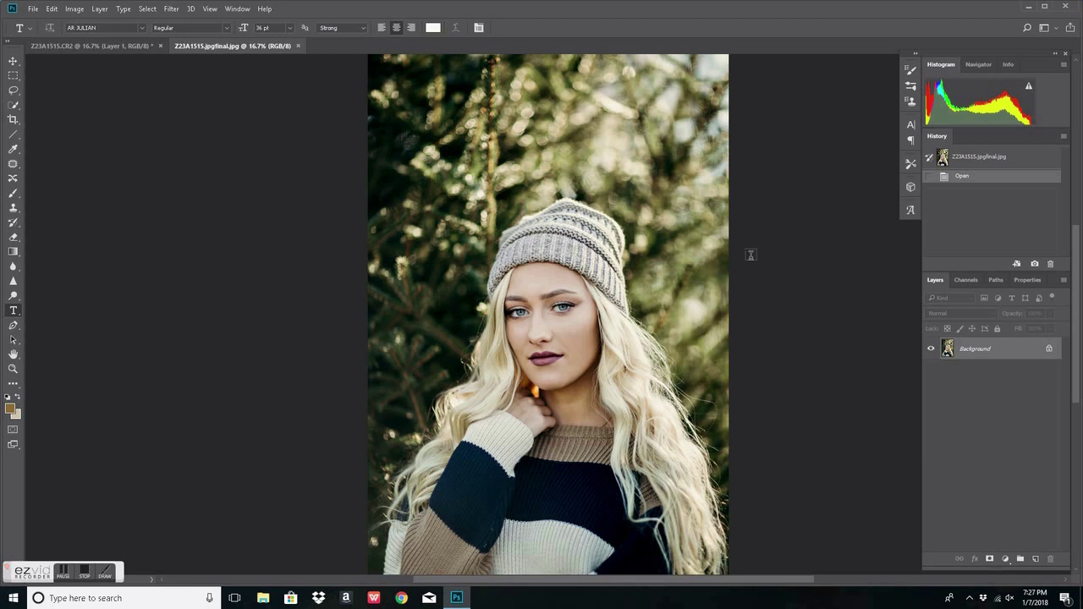
Compare the unedited Z23A1515.CR2 portrait with the finished Z23A1515.jpgfinal.jpg and examine the finished version's skin, eyes and lips up close.
click(81, 44)
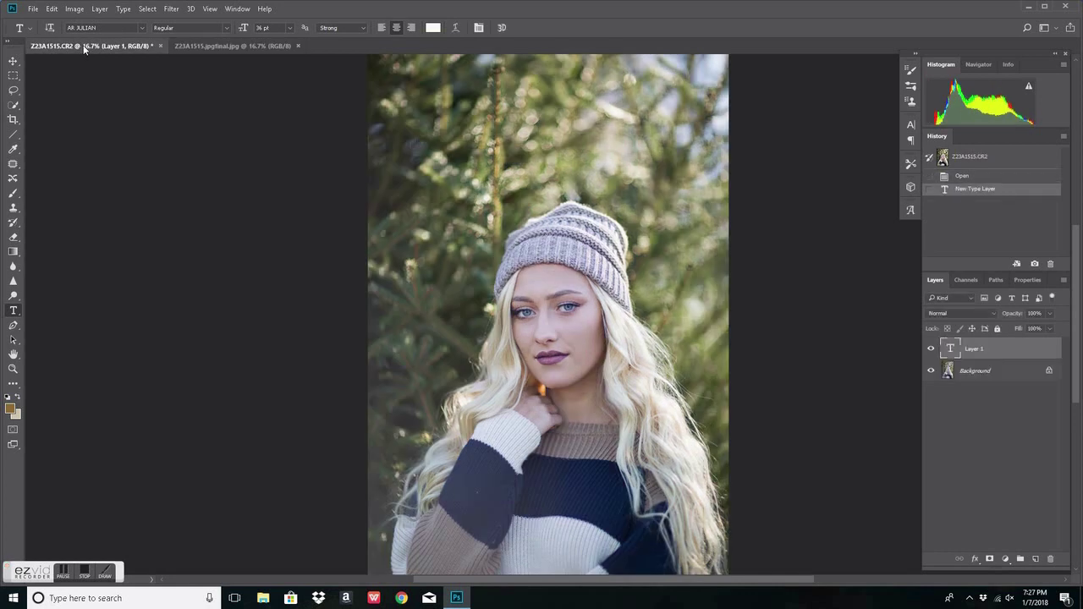
click(217, 46)
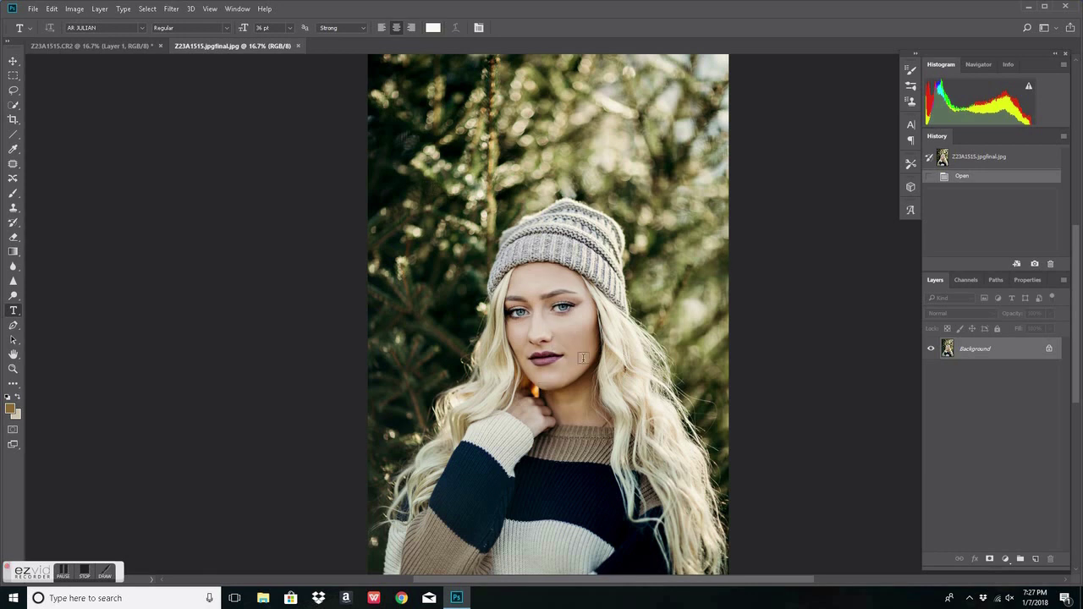
key(ctrl+plus)
key(ctrl+plus)
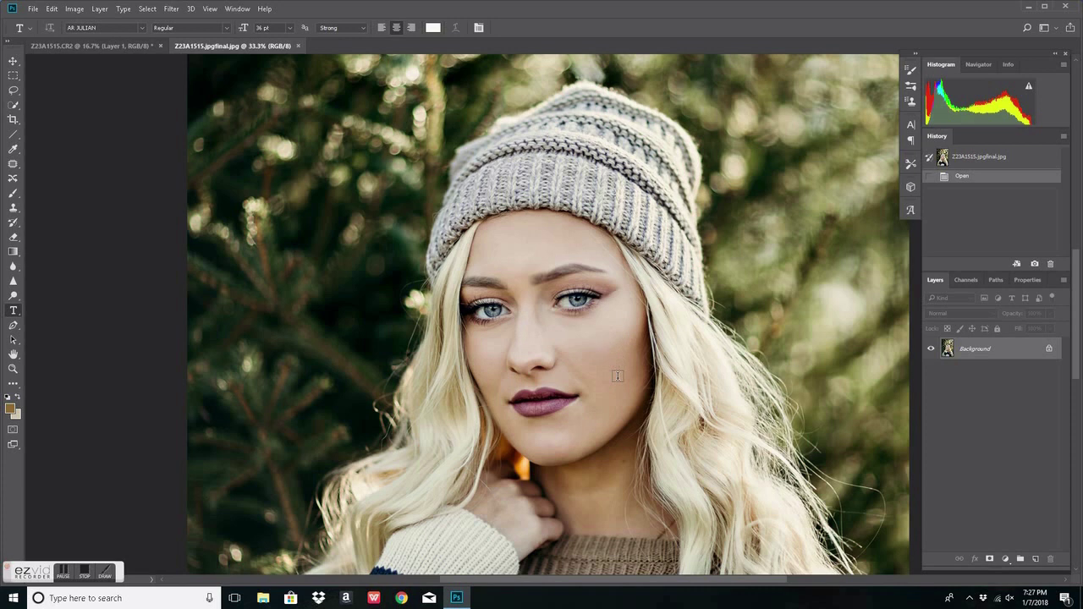
key(ctrl+plus)
key(ctrl+plus)
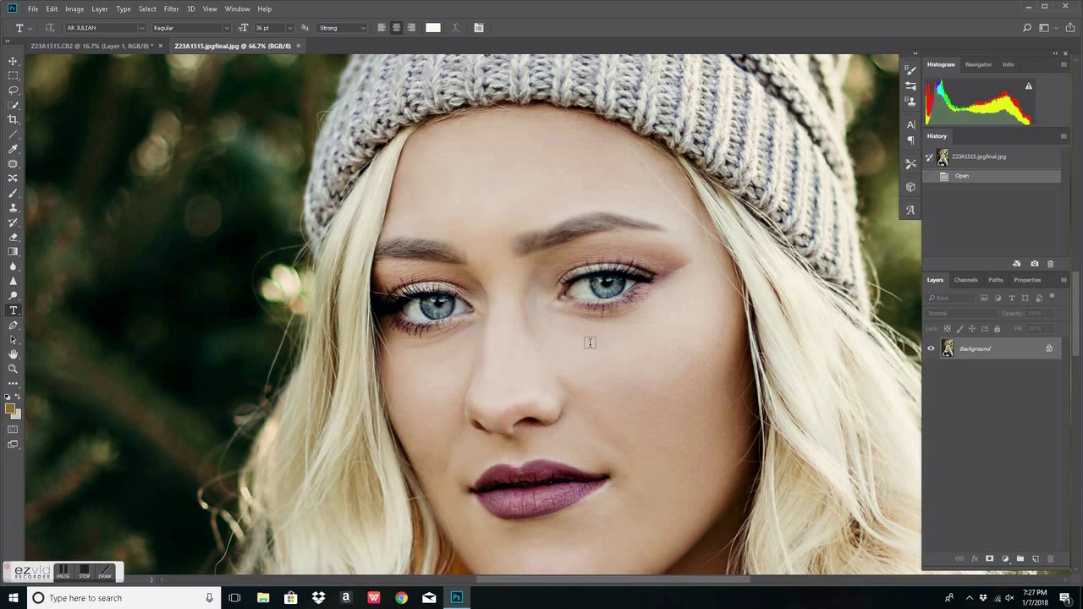
key(ctrl+plus)
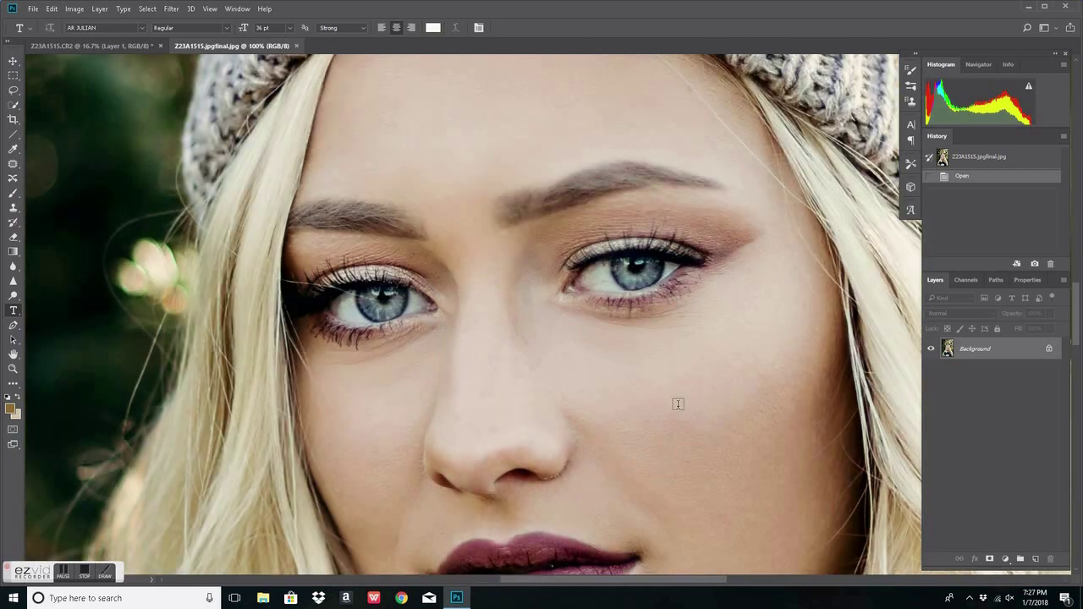
scroll(592, 338, up, 2)
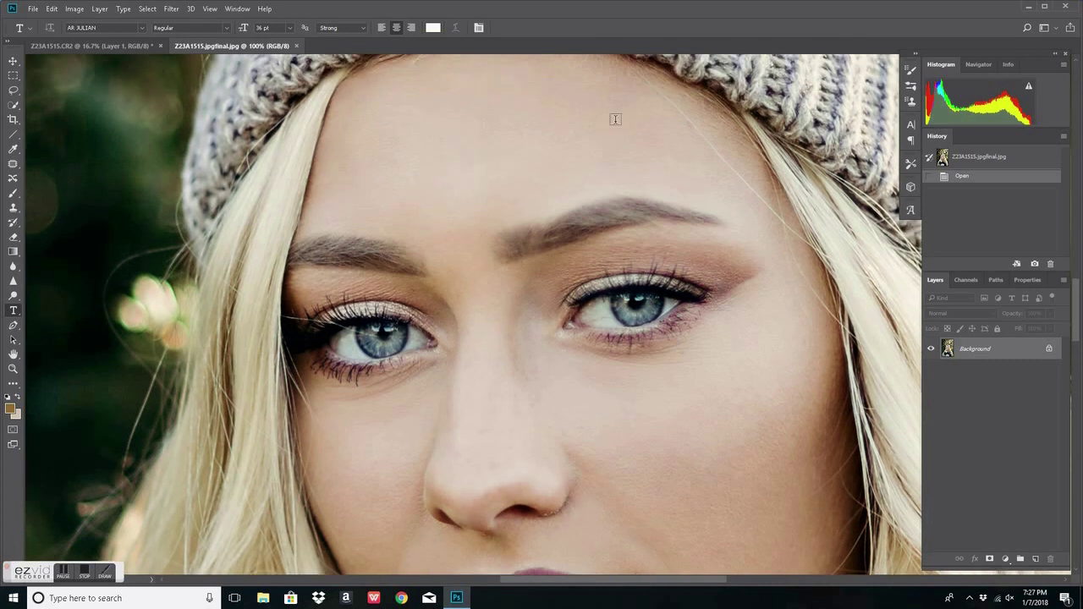
scroll(503, 418, down, 5)
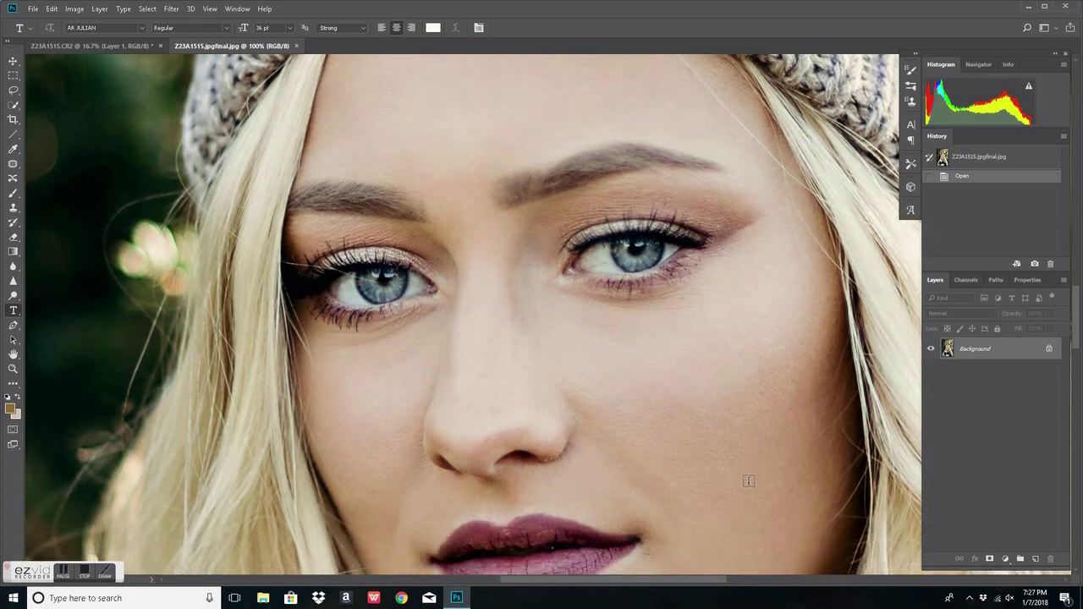
scroll(677, 516, down, 4)
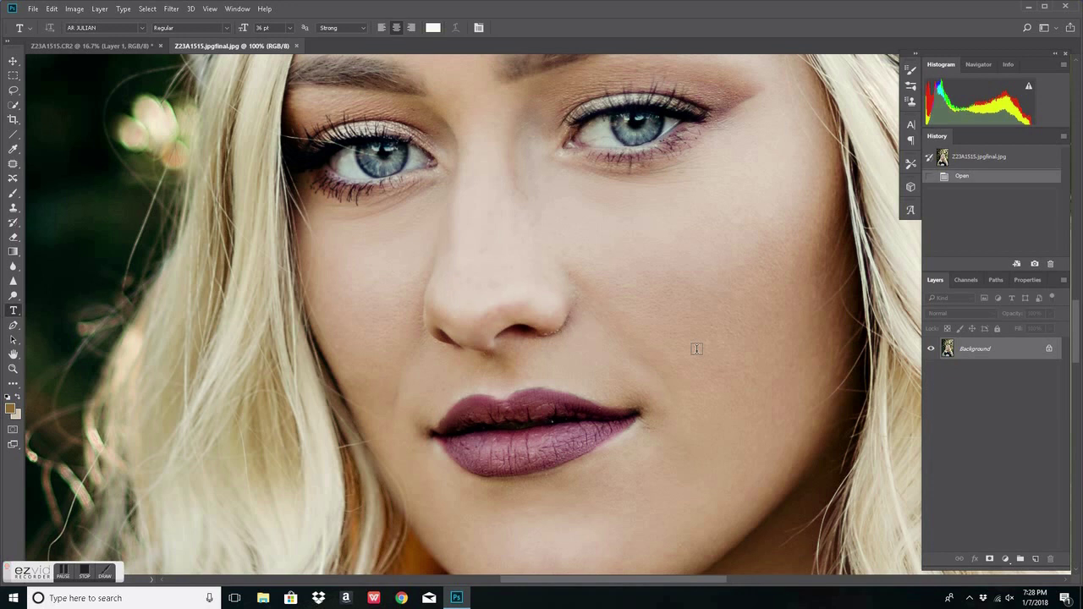
key(ctrl+minus)
key(ctrl+minus)
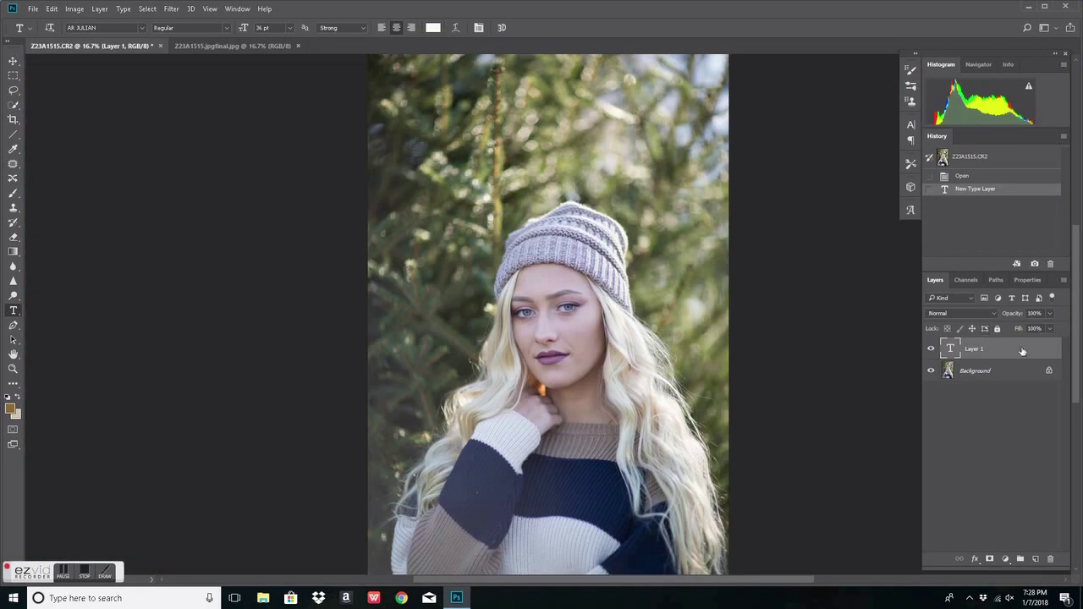
Delete the type layer Layer 1 from Z23A1515.CR2 and duplicate the Background layer.
drag(1022, 351, 1051, 560)
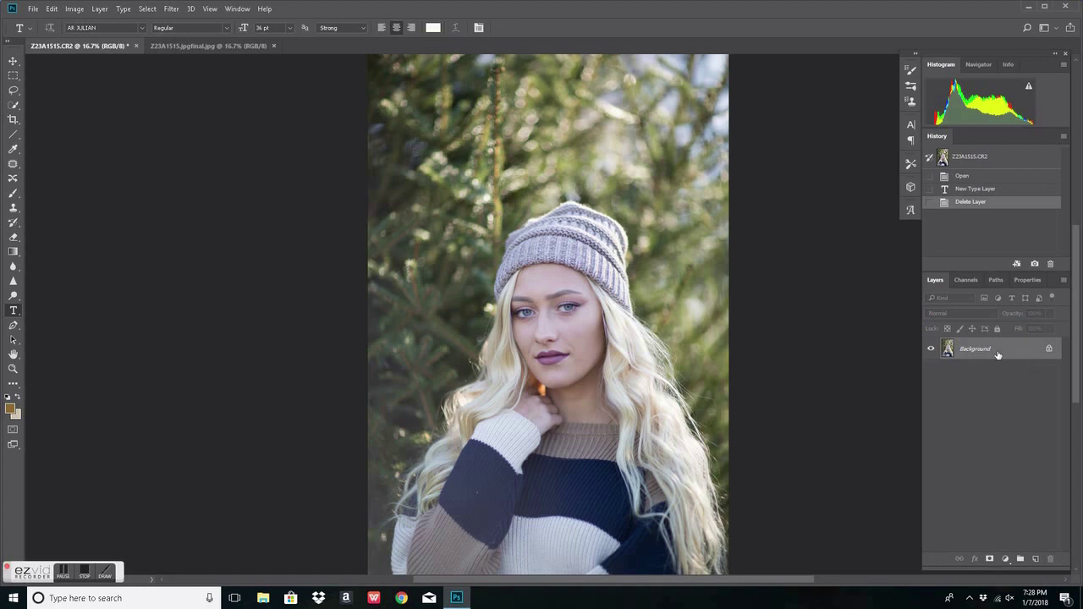
drag(1012, 353, 1036, 559)
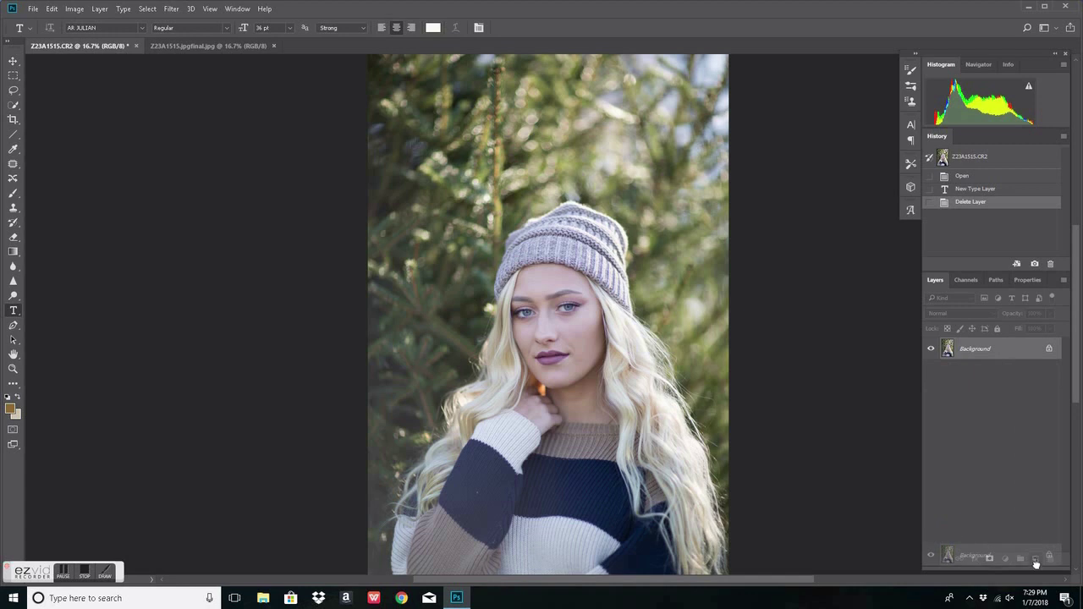
drag(1036, 563, 1035, 560)
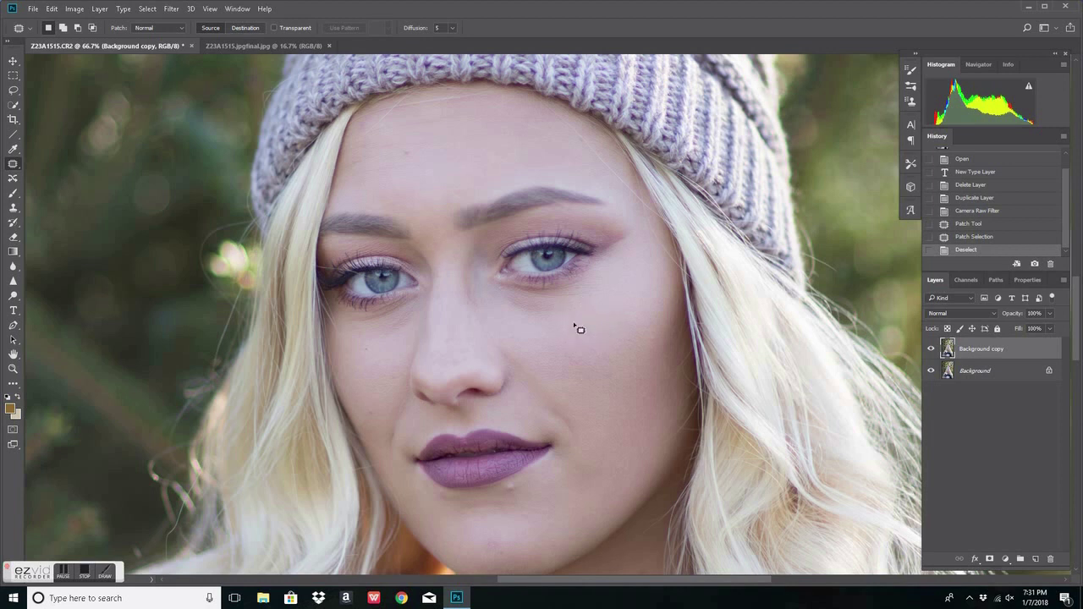
Patch the blemishes in the middle of her left cheek on Background copy, replacing them with clean nearby skin.
mouse_move(590, 362)
mouse_down()
mouse_move(604, 363)
mouse_move(585, 353)
mouse_move(600, 345)
mouse_up()
key(ctrl+d)
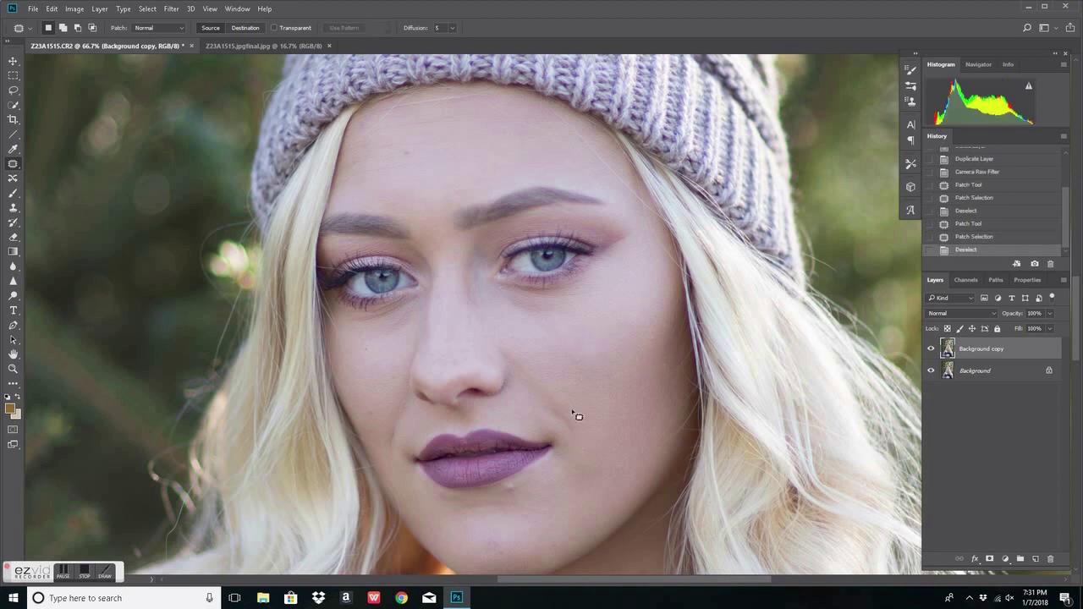
mouse_move(593, 382)
mouse_down()
mouse_move(583, 390)
mouse_move(605, 395)
mouse_up()
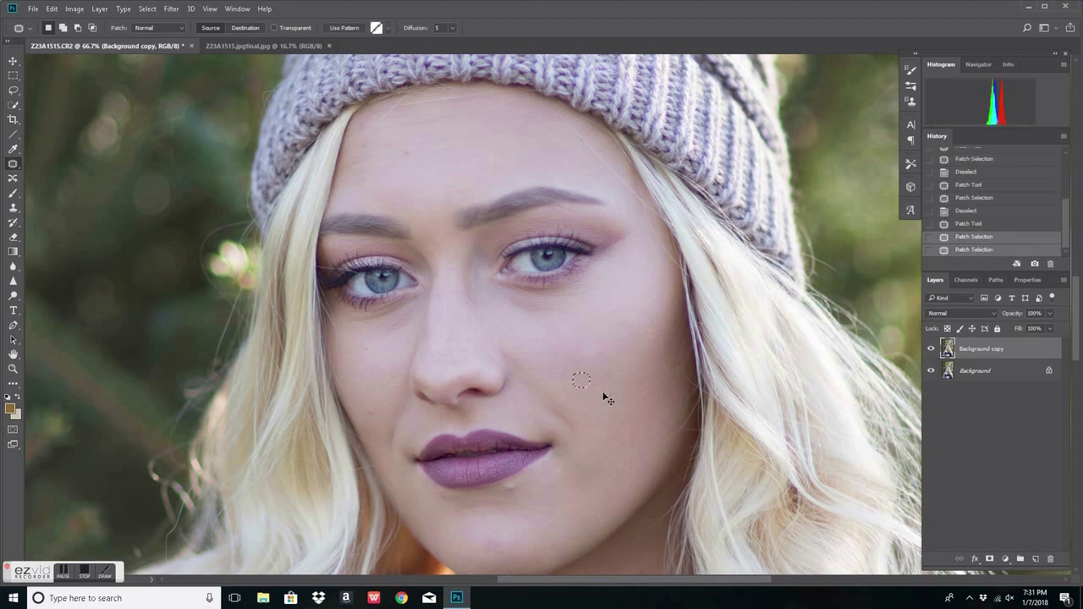
key(ctrl+d)
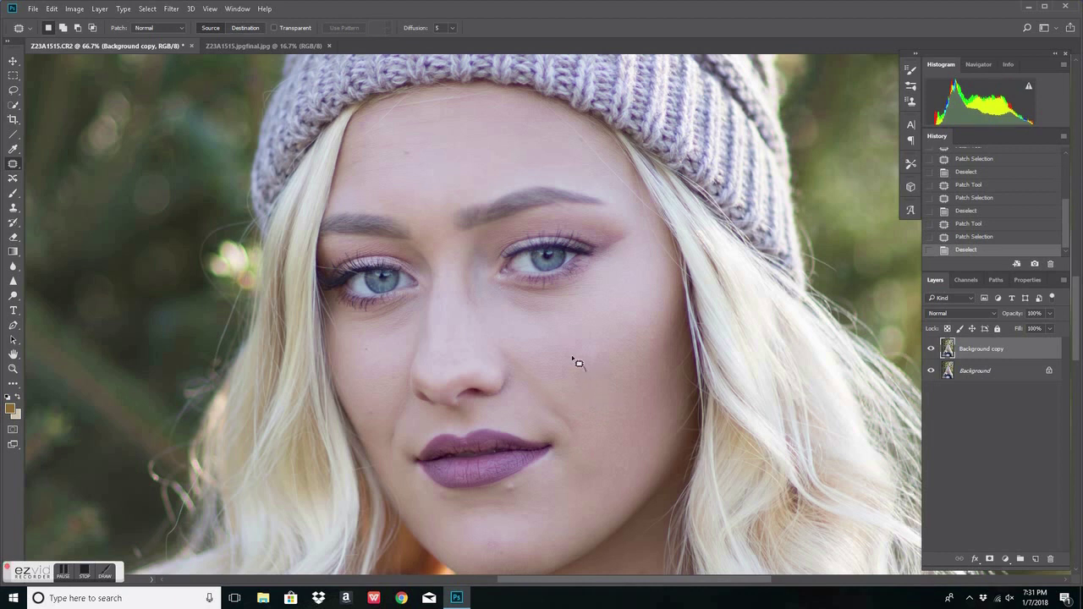
key(ctrl+z)
key(ctrl+z)
scroll(578, 308, up, 1)
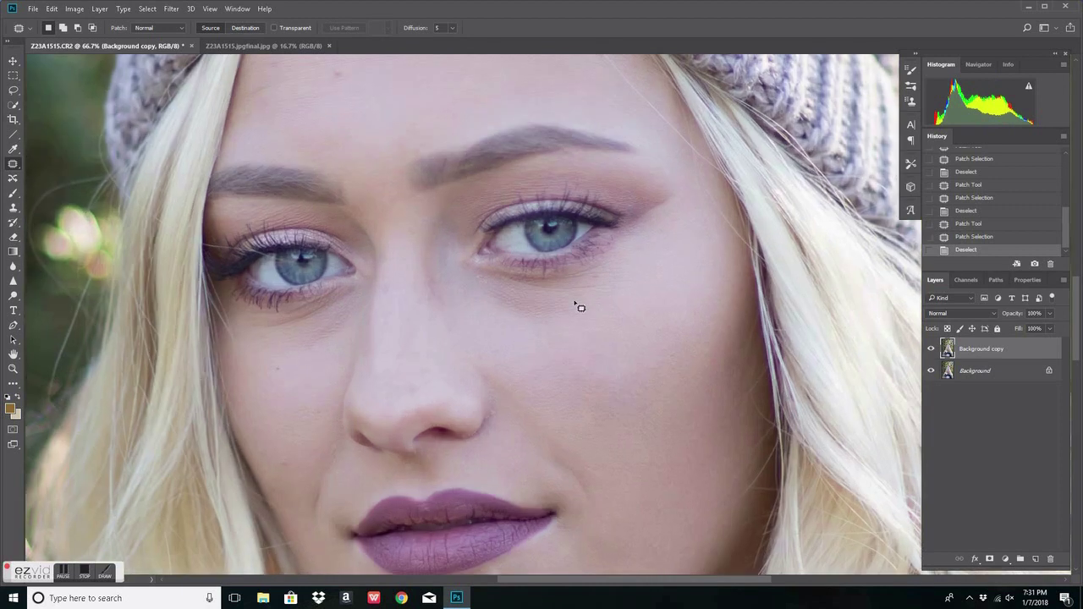
Patch the uneven spots on the outer part of her left cheek near the hair with clean skin.
mouse_move(705, 362)
mouse_down()
mouse_move(716, 356)
mouse_move(708, 362)
mouse_up()
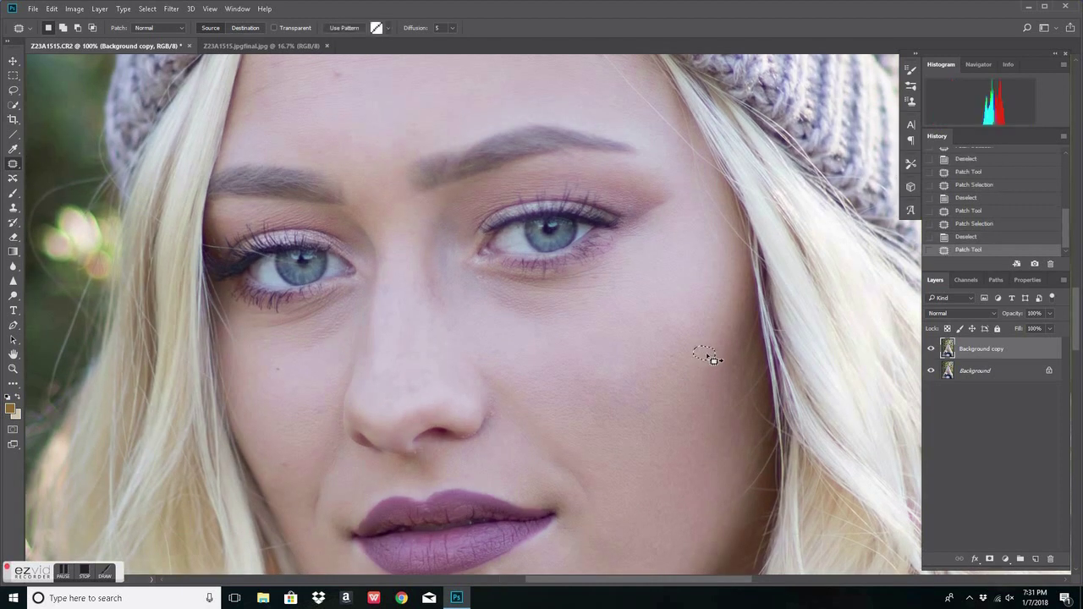
mouse_move(716, 358)
mouse_down()
mouse_move(726, 353)
mouse_move(720, 367)
mouse_move(706, 347)
mouse_up()
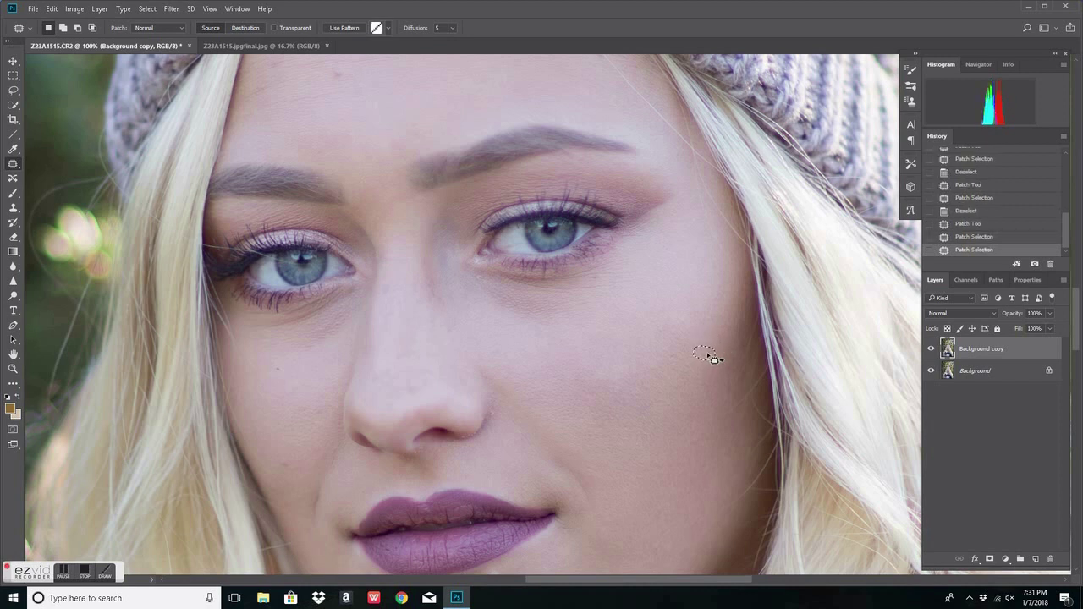
click(675, 365)
mouse_move(674, 365)
mouse_down()
mouse_move(667, 321)
mouse_move(652, 325)
mouse_move(666, 330)
mouse_move(635, 405)
mouse_up()
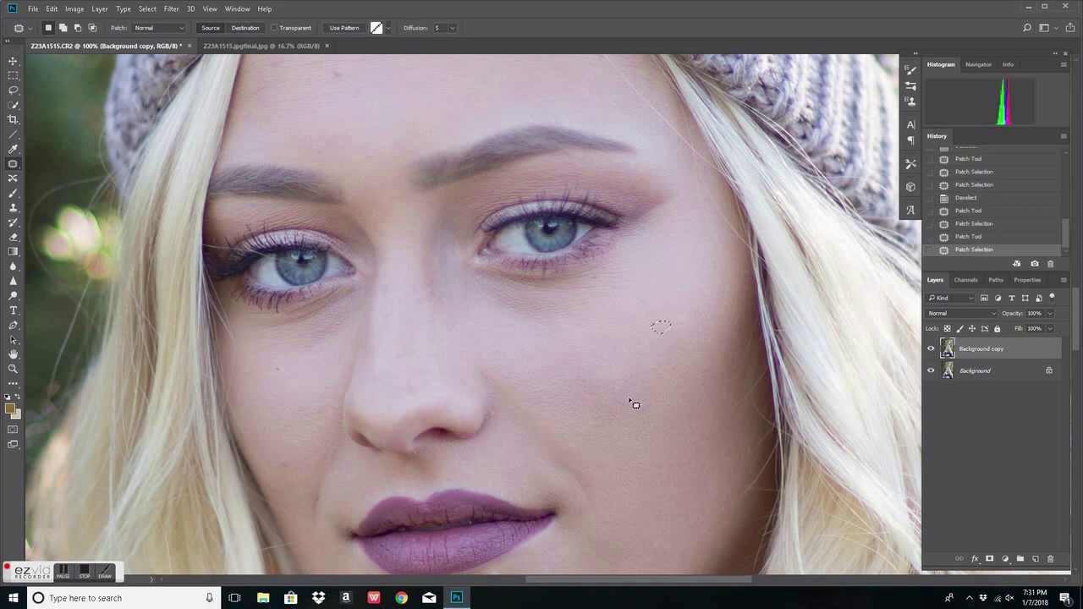
key(ctrl+d)
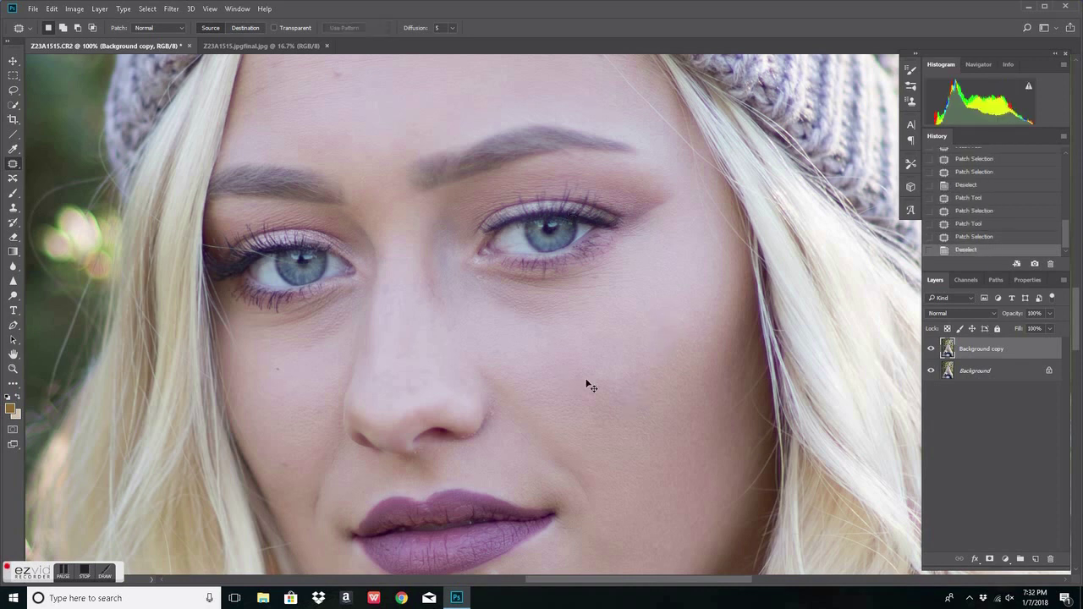
Patch the small blemishes on the forehead below the hat brim with the Patch tool.
key(ctrl+minus)
scroll(568, 375, down, 1)
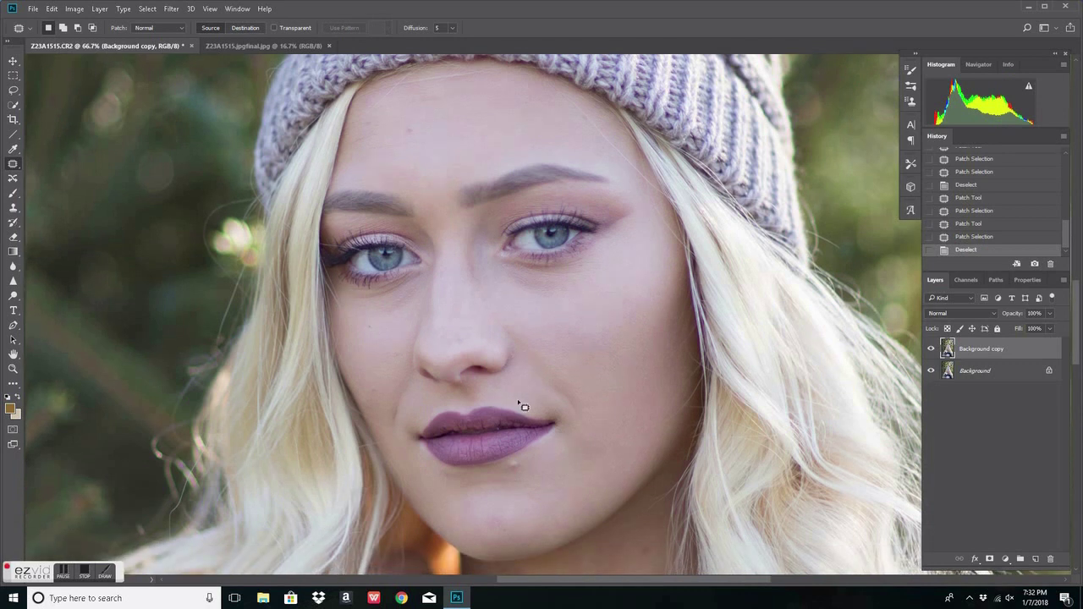
key(ctrl+minus)
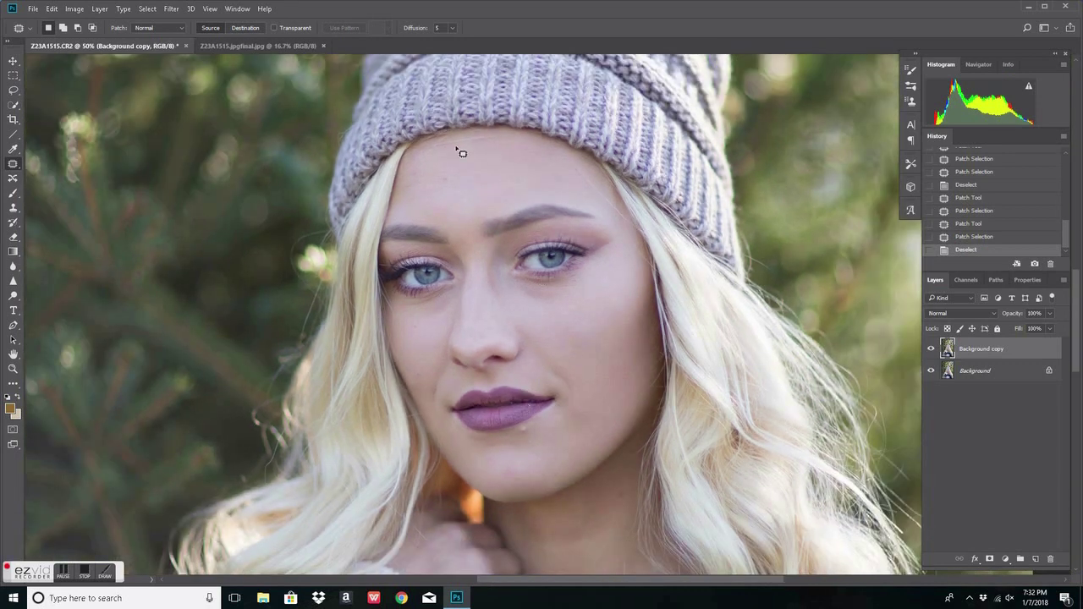
key(ctrl+plus)
scroll(457, 220, up, 1)
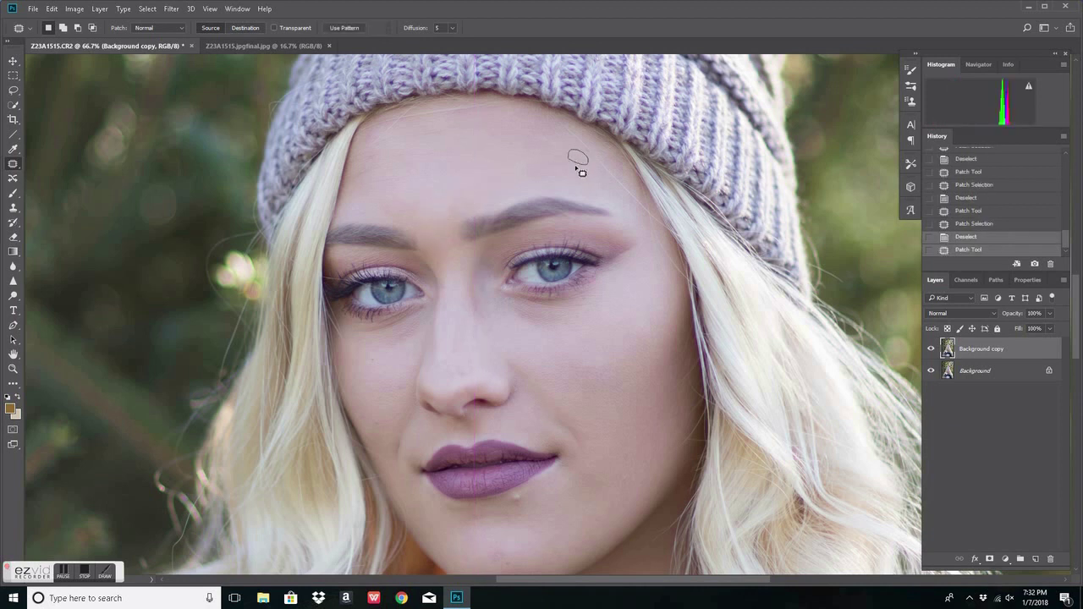
scroll(582, 161, down, 3)
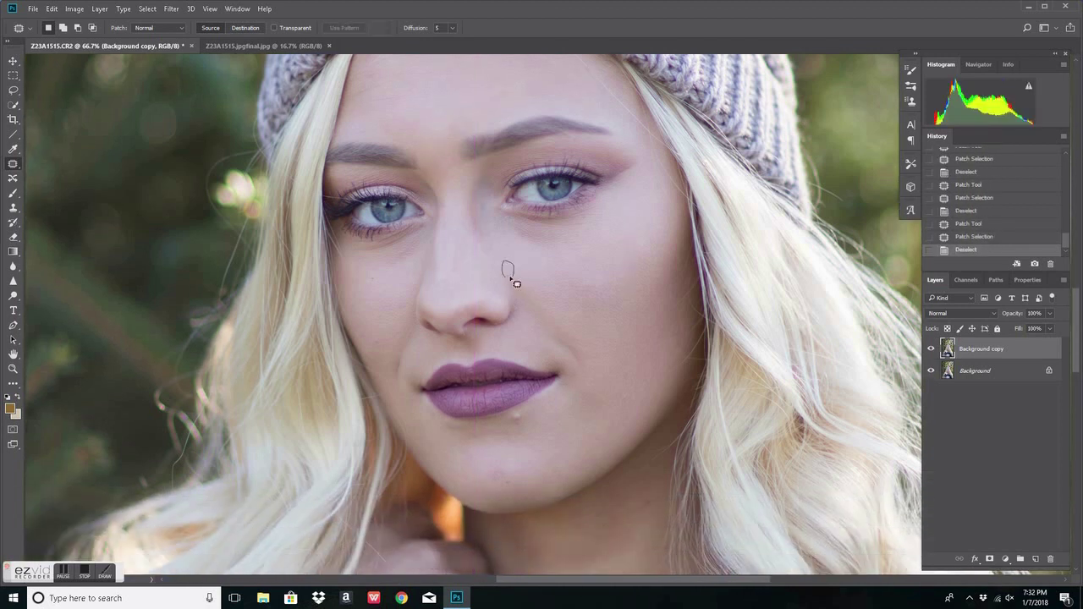
Patch the marks on the chin and just below her left mouth corner with smooth nearby skin.
scroll(510, 288, down, 1)
scroll(514, 298, down, 2)
key(ctrl+plus)
mouse_move(454, 445)
mouse_down()
mouse_move(457, 423)
mouse_move(518, 445)
mouse_up()
key(ctrl+d)
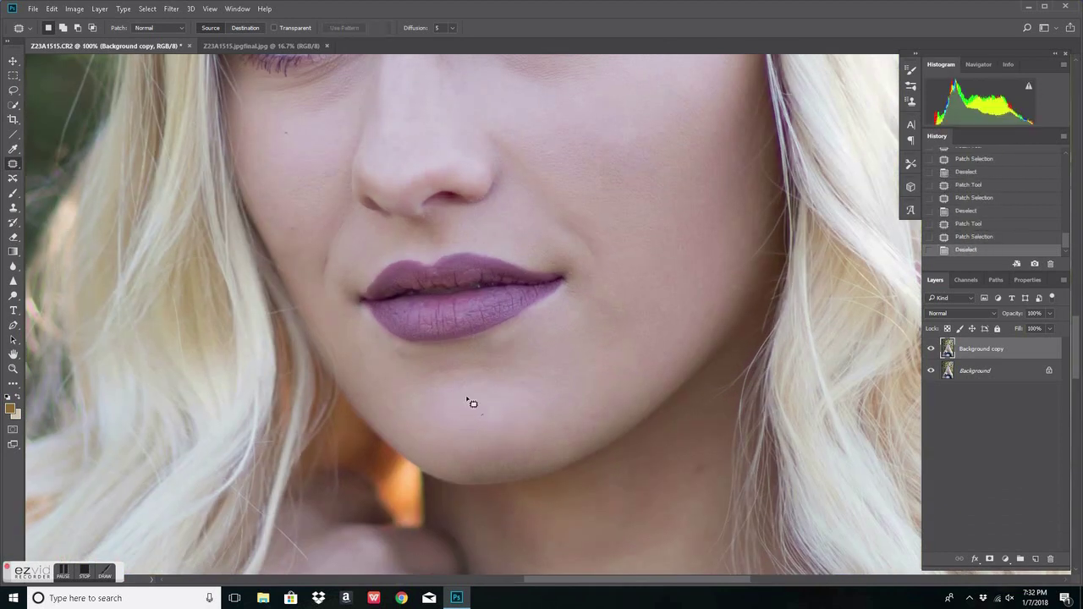
mouse_move(561, 361)
mouse_down()
mouse_move(573, 362)
mouse_move(562, 362)
mouse_up()
mouse_move(567, 354)
mouse_down()
mouse_move(547, 431)
mouse_move(581, 415)
mouse_move(558, 421)
mouse_up()
key(ctrl+d)
Patch the remaining marks on the forehead above her right eyebrow and beside the hairline.
scroll(660, 330, up, 5)
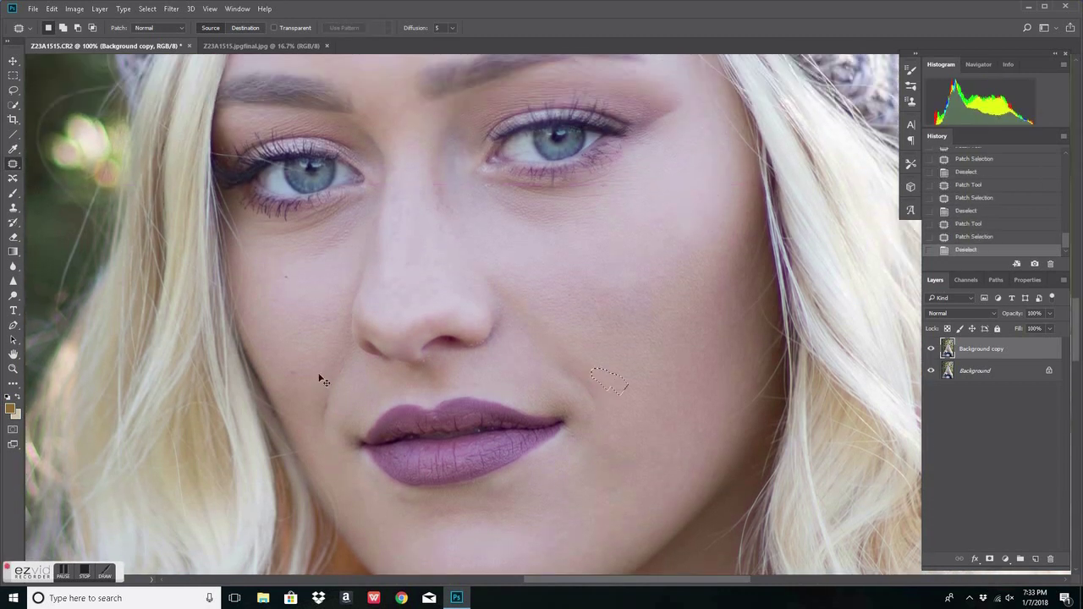
scroll(292, 329, up, 1)
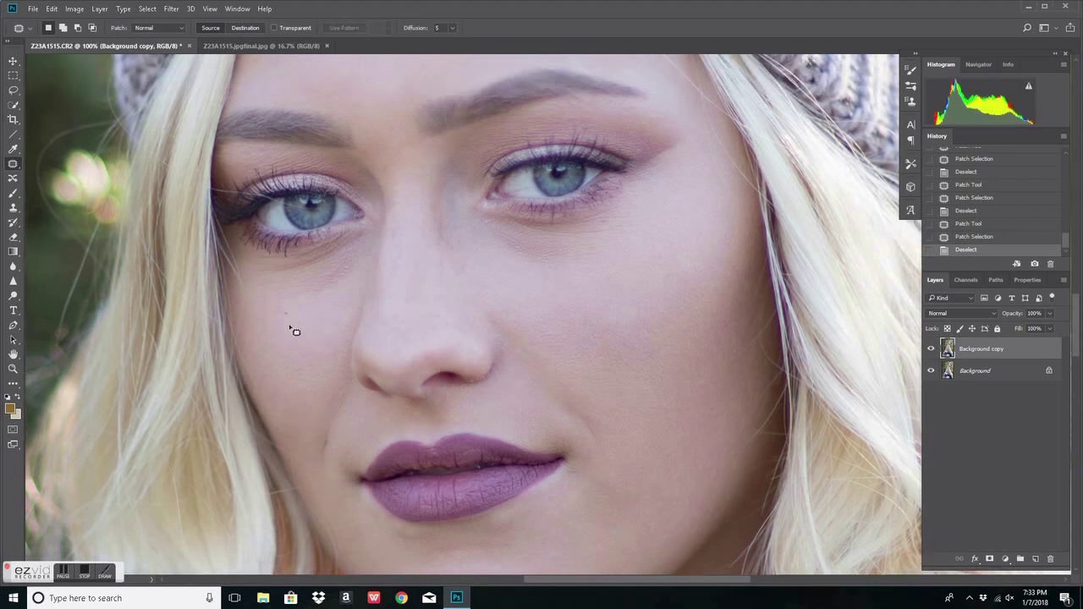
scroll(358, 322, up, 5)
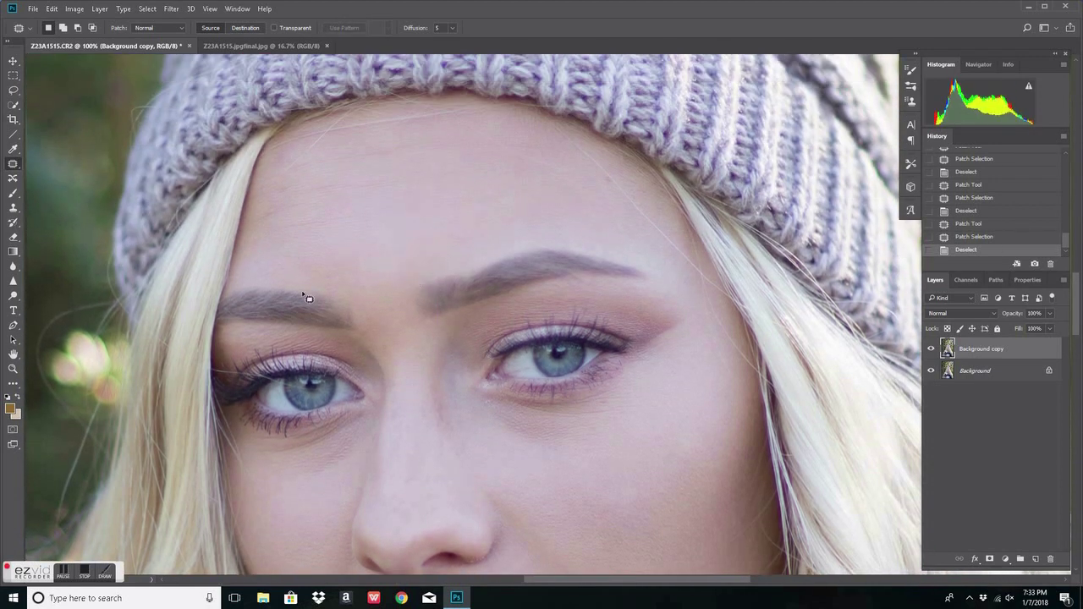
drag(343, 202, 358, 210)
scroll(364, 178, down, 1)
drag(276, 162, 291, 146)
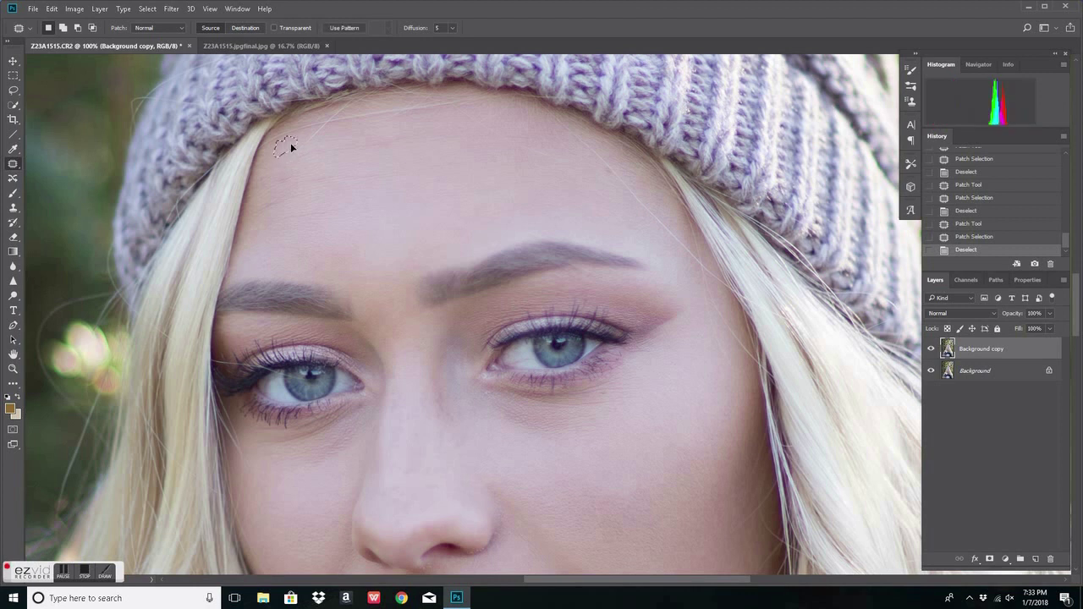
key(ctrl+d)
Patch the uneven skin just below the lower lip and between the eyebrows.
scroll(573, 356, down, 6)
scroll(617, 230, down, 2)
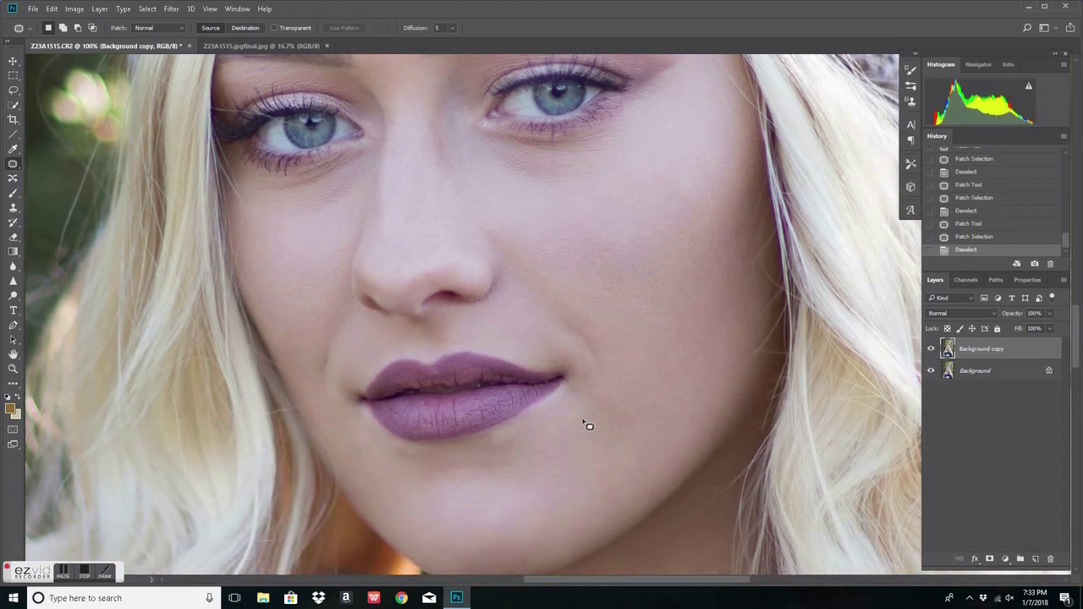
scroll(584, 423, down, 1)
scroll(546, 397, down, 1)
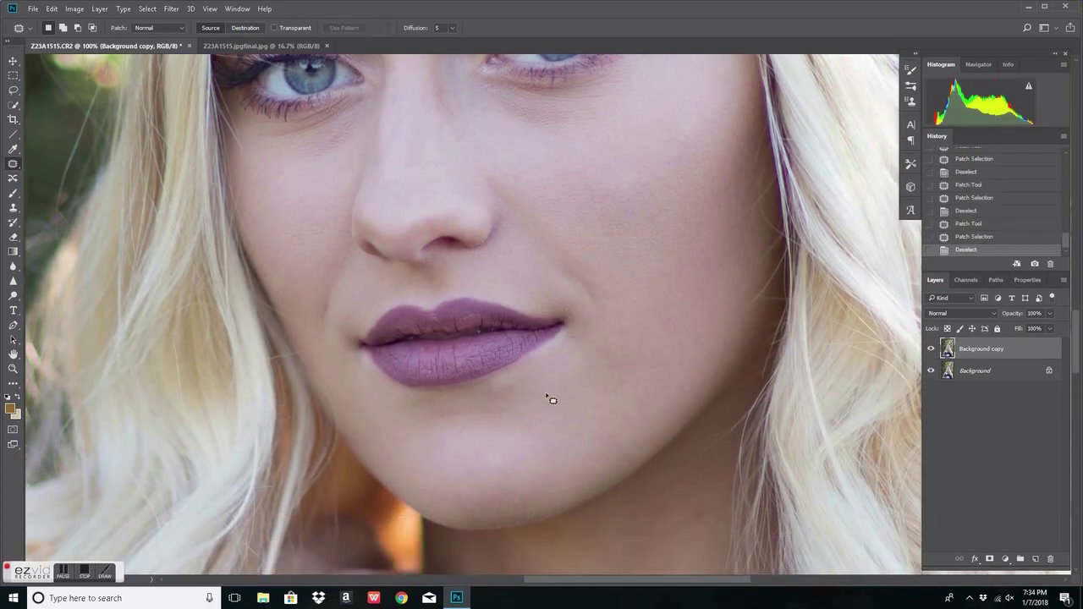
drag(500, 392, 502, 403)
scroll(502, 403, down, 1)
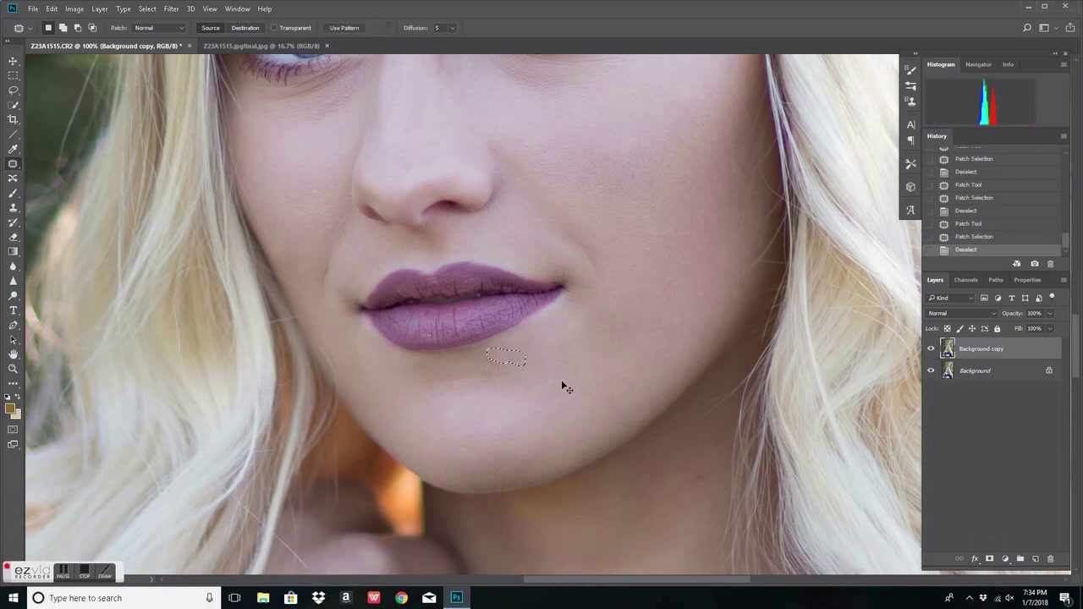
scroll(592, 385, down, 1)
scroll(613, 380, up, 9)
drag(388, 255, 396, 257)
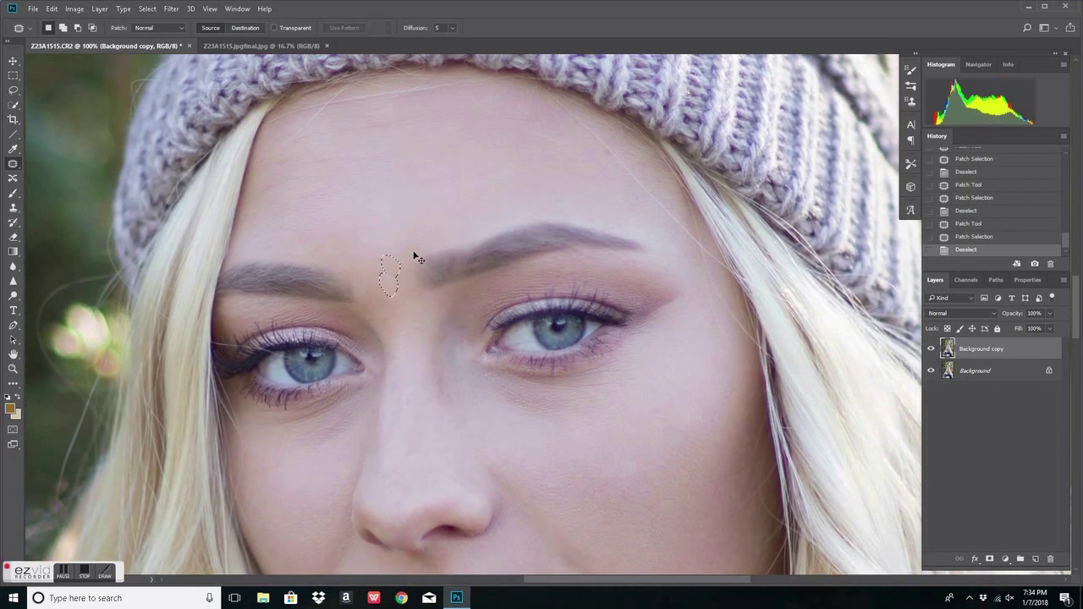
Compare the portrait with and without the patched Background copy layer to examine the skin cleanup.
scroll(441, 238, down, 6)
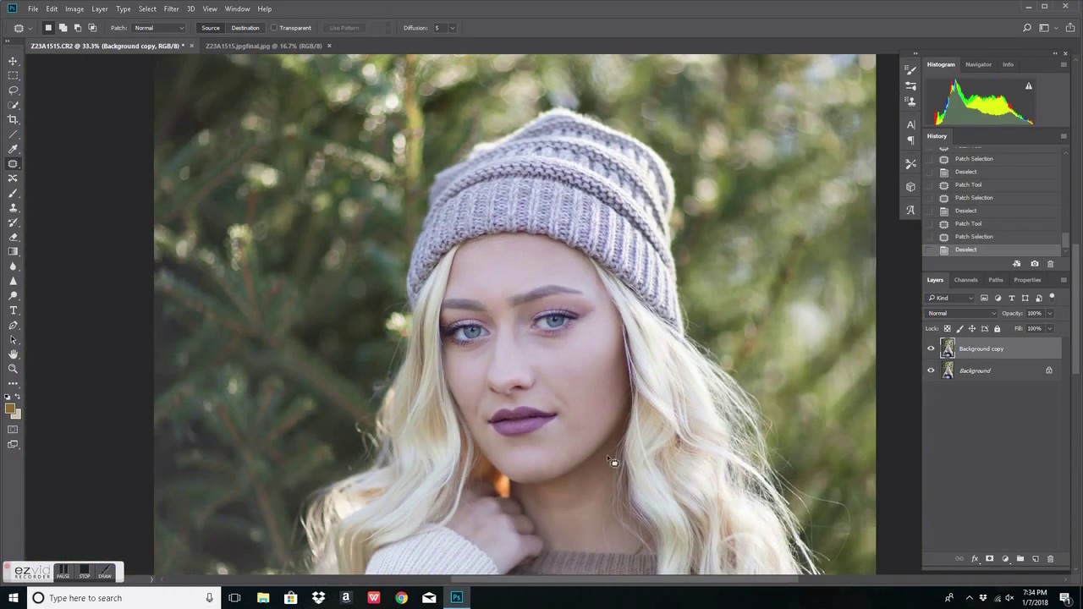
click(931, 349)
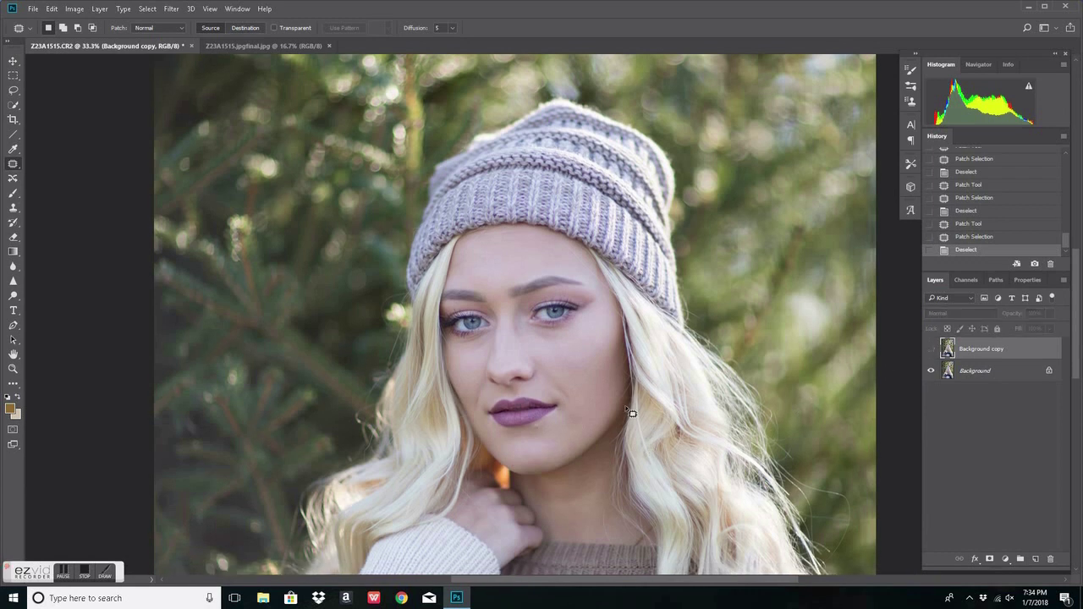
scroll(633, 408, up, 2)
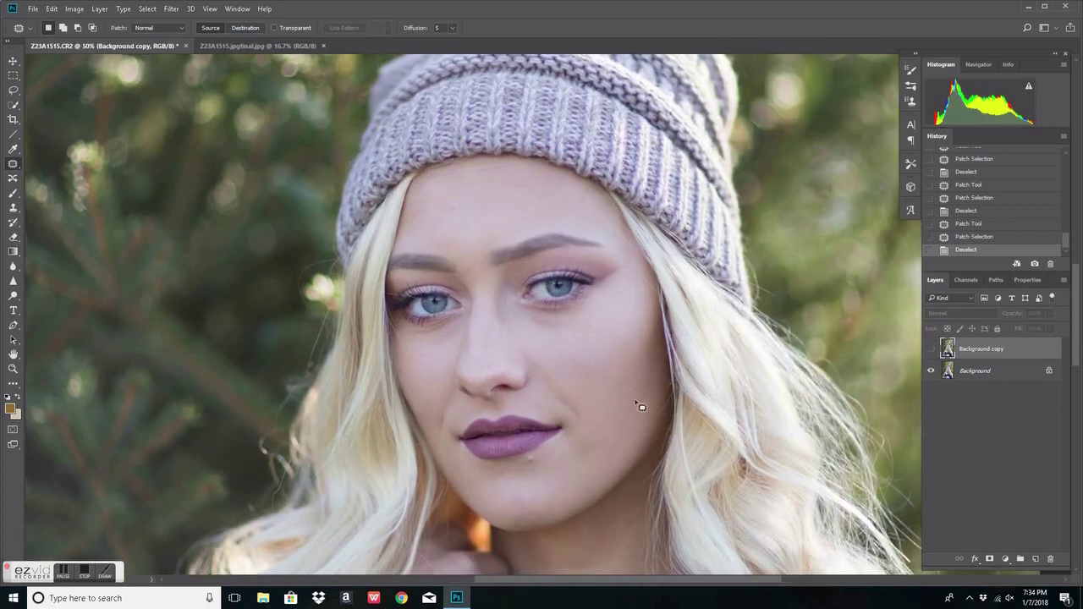
click(931, 348)
key(ctrl+plus)
scroll(743, 376, down, 2)
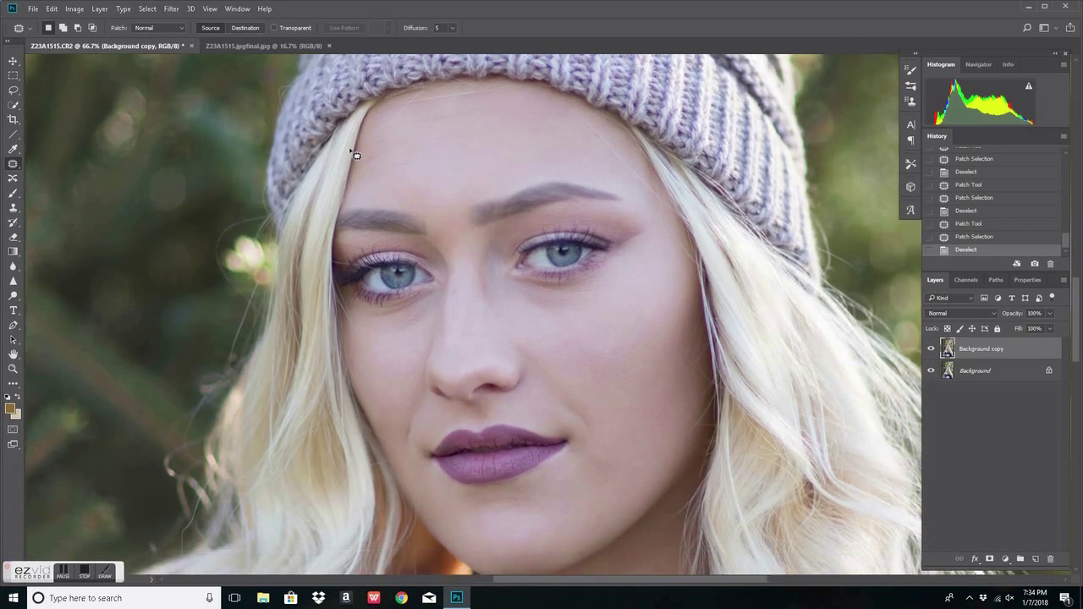
Examine the facial skin in the finished Z23A1515.jpgfinal.jpg at 66.7% and compare it with the patched raw portrait.
click(258, 45)
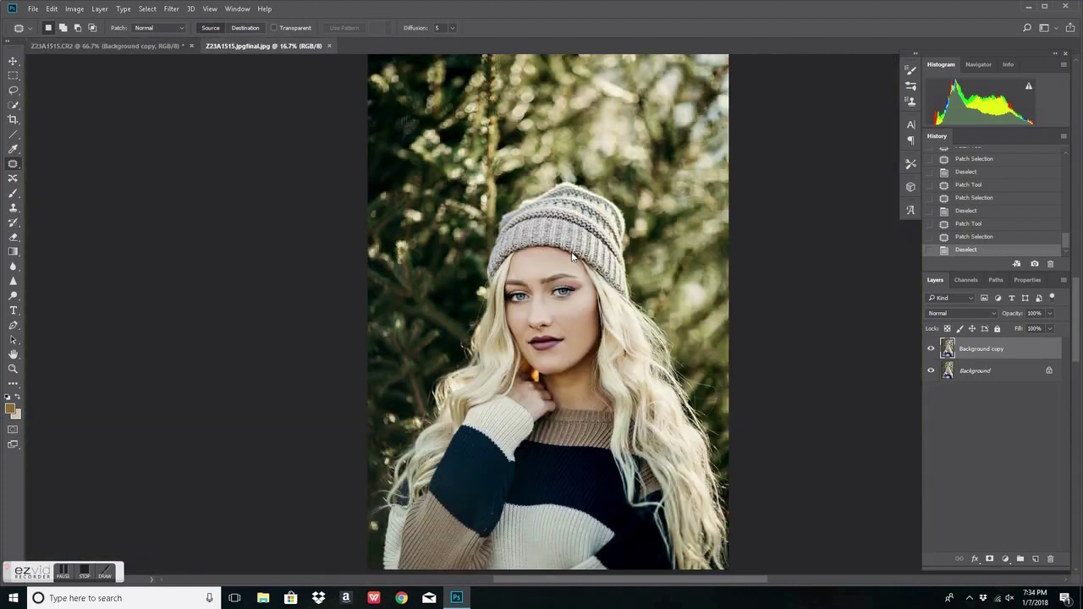
key(ctrl+plus)
key(ctrl+plus)
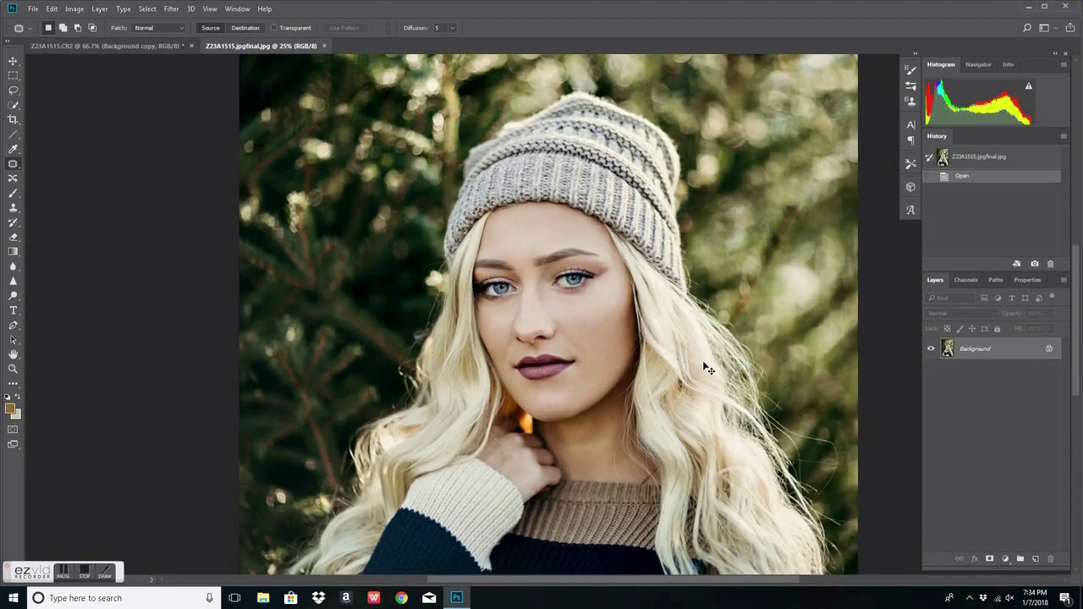
key(ctrl+plus)
key(ctrl+plus)
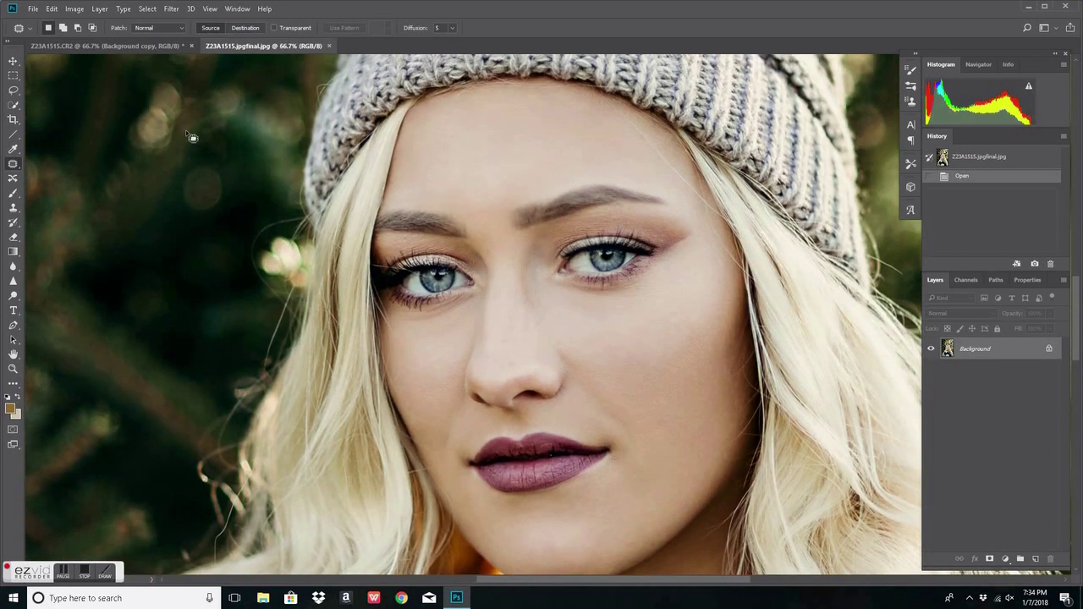
click(131, 44)
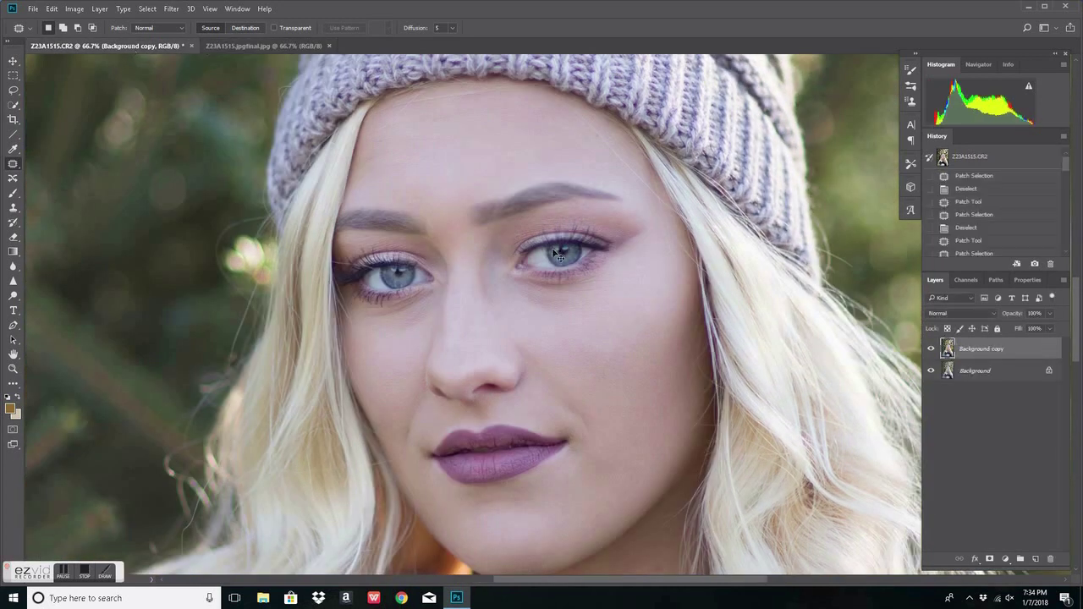
key(ctrl+minus)
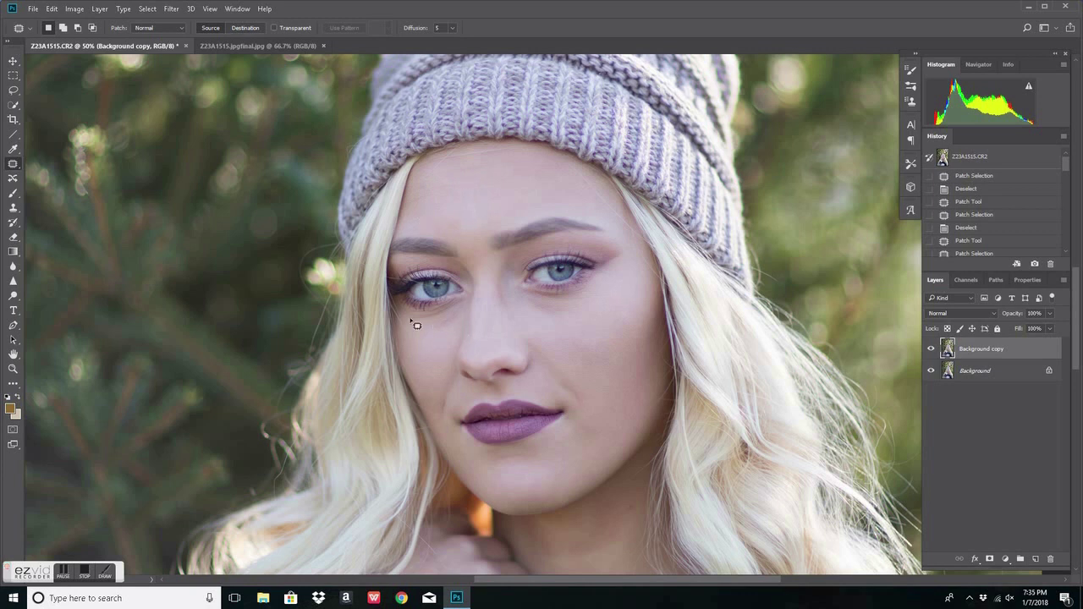
scroll(567, 407, down, 2)
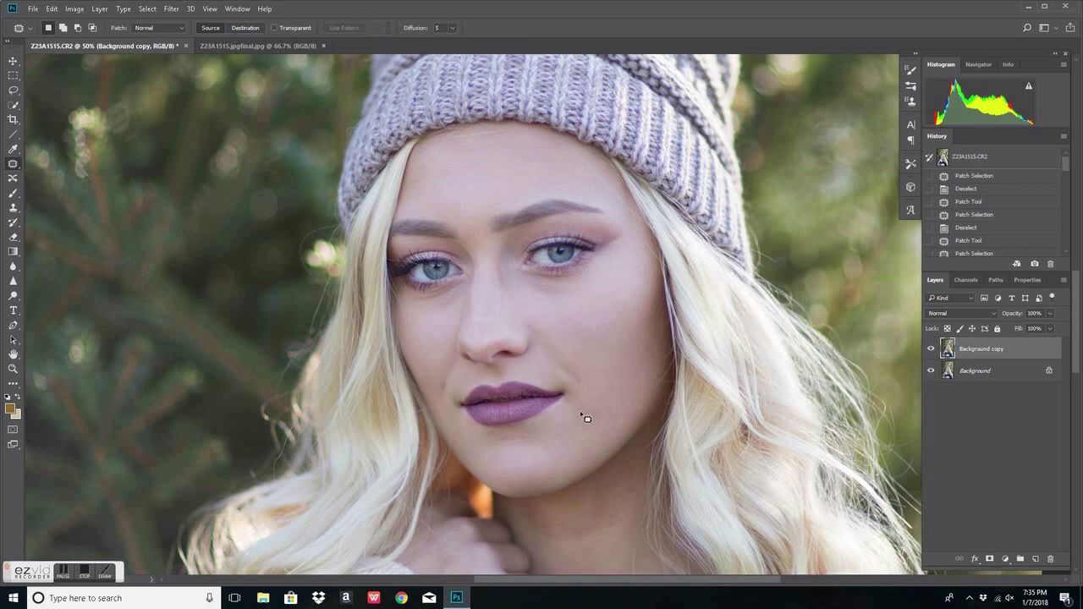
scroll(592, 417, down, 1)
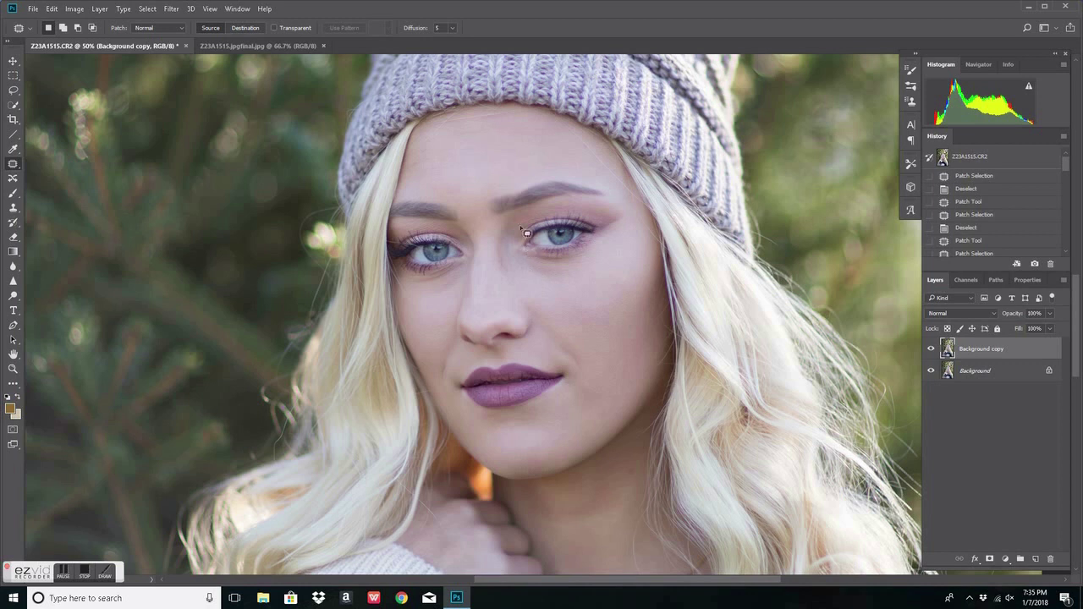
scroll(525, 254, up, 1)
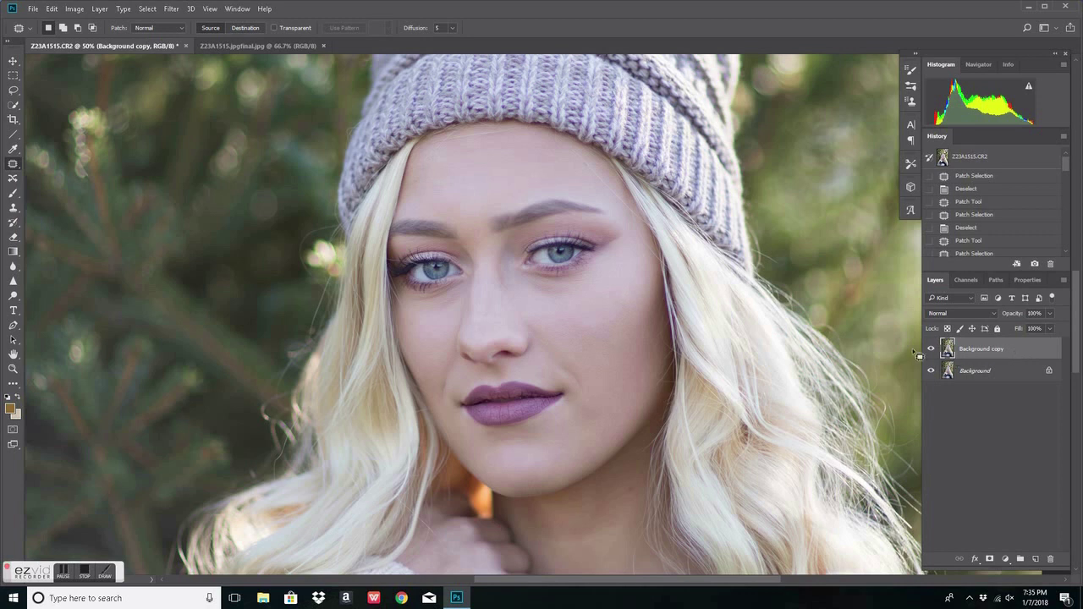
Duplicate the Background copy layer and make the new top layer active.
drag(1017, 350, 1035, 558)
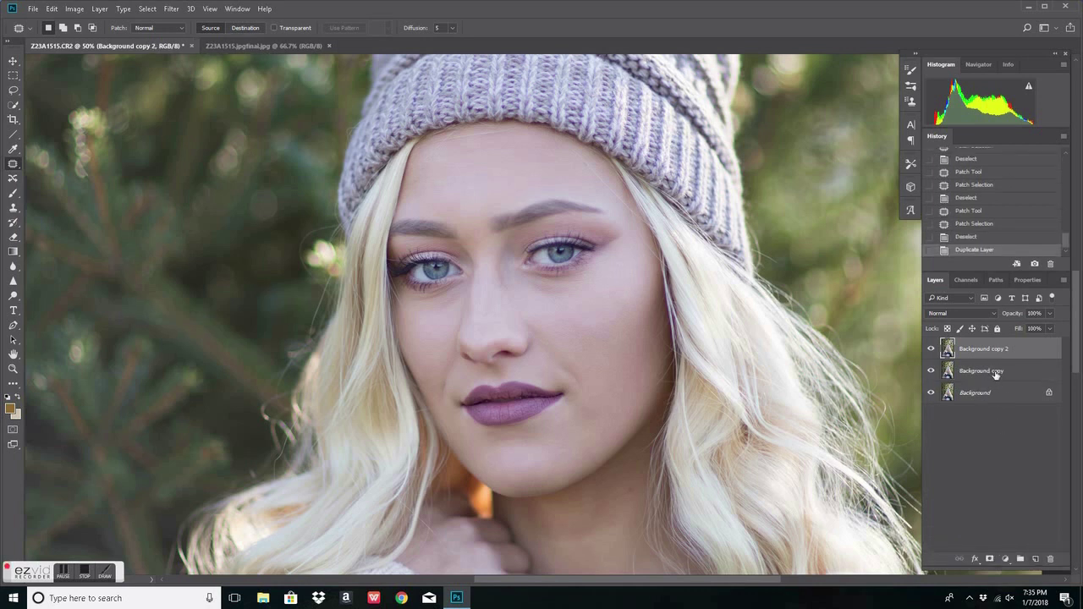
click(996, 375)
click(994, 350)
Patch the fine forehead lines above her right eyebrow and toward the middle of the forehead with smooth skin.
drag(523, 248, 528, 299)
scroll(521, 291, up, 2)
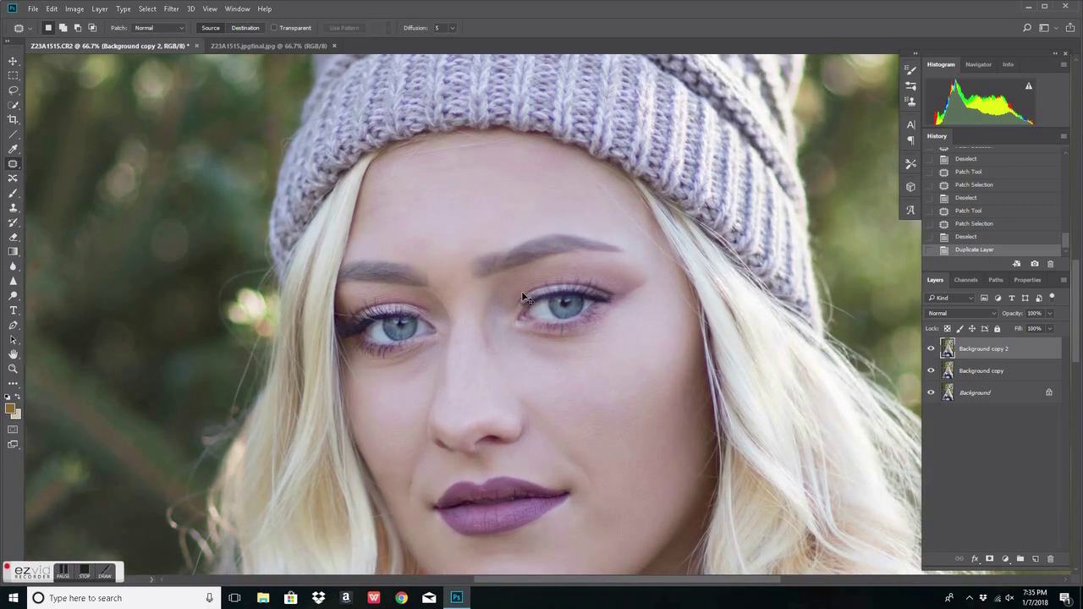
scroll(362, 218, up, 2)
scroll(363, 218, up, 2)
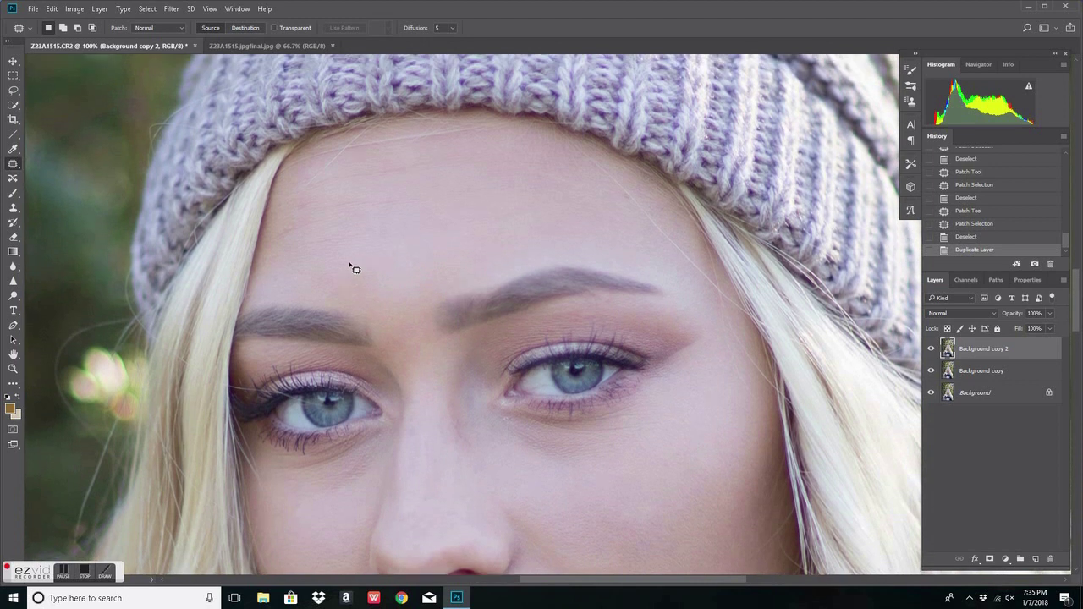
mouse_move(294, 272)
mouse_down()
mouse_move(302, 251)
mouse_move(266, 264)
mouse_move(283, 271)
mouse_up()
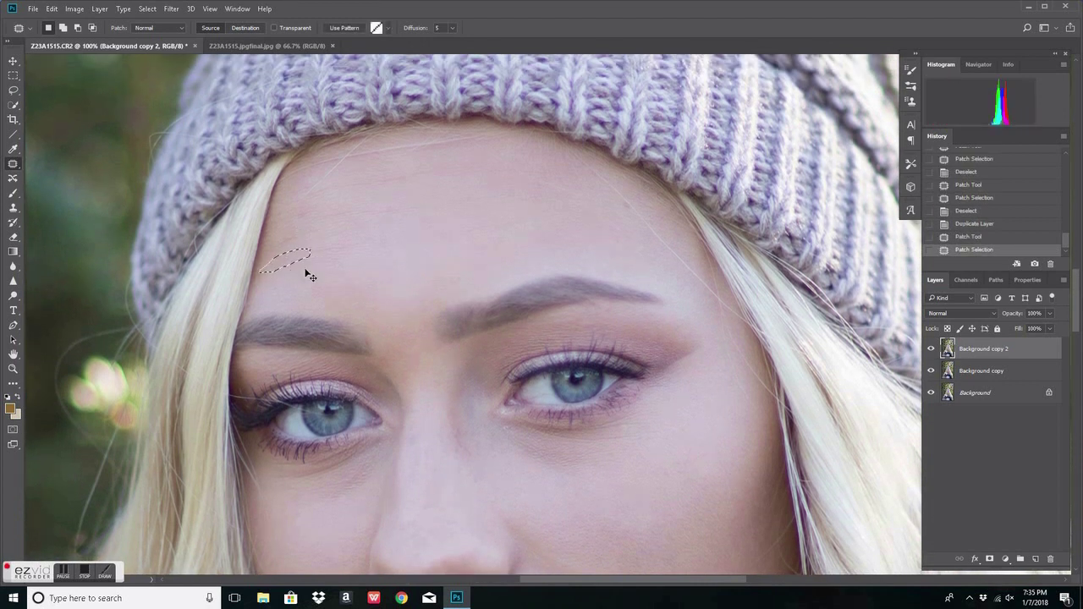
click(297, 265)
mouse_move(294, 261)
mouse_down()
mouse_move(361, 259)
mouse_move(355, 244)
mouse_move(296, 264)
mouse_move(333, 242)
mouse_move(291, 256)
mouse_move(295, 267)
mouse_move(368, 252)
mouse_move(387, 208)
mouse_move(440, 219)
mouse_up()
click(353, 245)
click(441, 219)
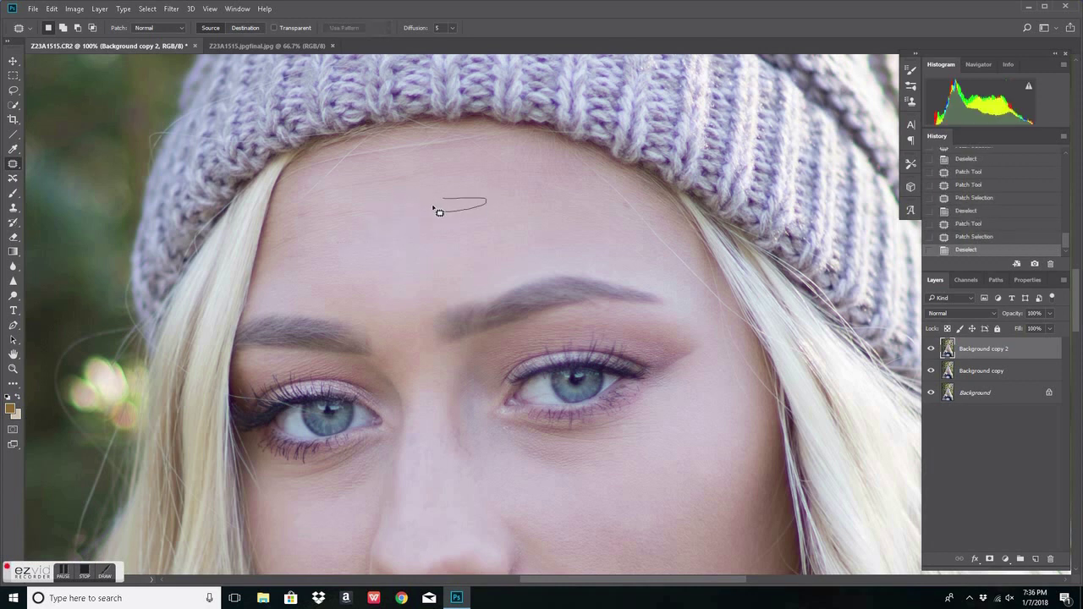
Patch the faint creases on the upper forehead beside the hairline on her right side.
mouse_move(310, 223)
mouse_down()
mouse_move(377, 220)
mouse_move(324, 216)
mouse_move(346, 242)
mouse_move(305, 243)
mouse_move(353, 227)
mouse_move(274, 249)
mouse_move(307, 210)
mouse_move(331, 242)
mouse_up()
click(321, 251)
click(297, 234)
click(336, 240)
mouse_move(310, 206)
mouse_down()
mouse_move(361, 187)
mouse_move(308, 201)
mouse_up()
Patch the horizontal lines across the upper middle of the forehead below the hat brim, and clear the selection.
mouse_move(430, 179)
mouse_down()
mouse_move(387, 175)
mouse_move(468, 180)
mouse_move(448, 176)
mouse_up()
key(ctrl+d)
key(ctrl+d)
mouse_move(474, 176)
mouse_down()
mouse_move(544, 196)
mouse_move(566, 174)
mouse_move(529, 186)
mouse_up()
key(ctrl+d)
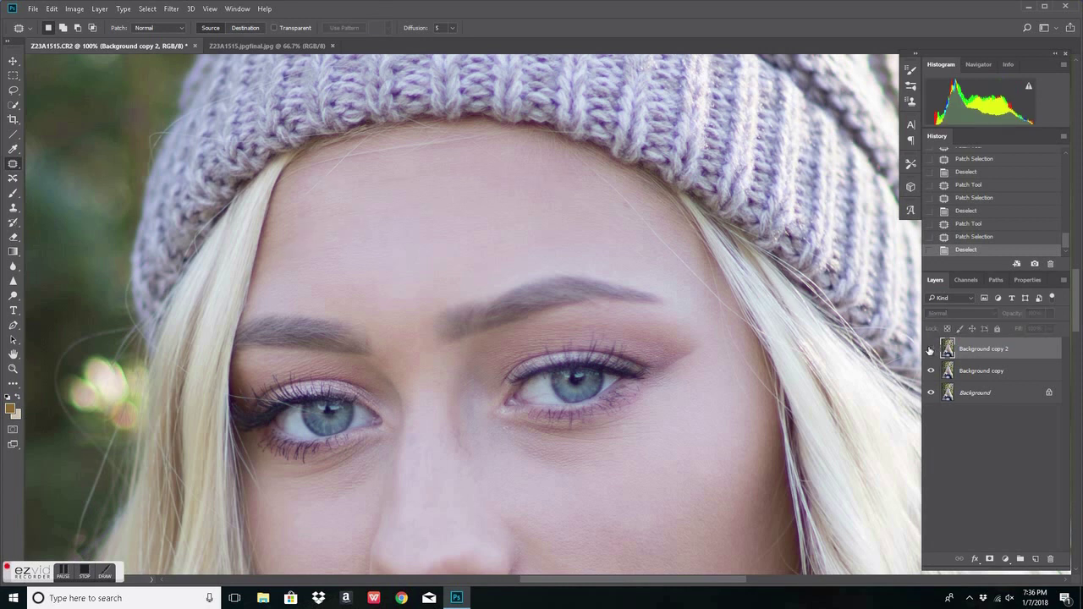
Duplicate the Background copy 2 layer for the next round of patching.
scroll(535, 327, down, 1)
scroll(534, 327, down, 1)
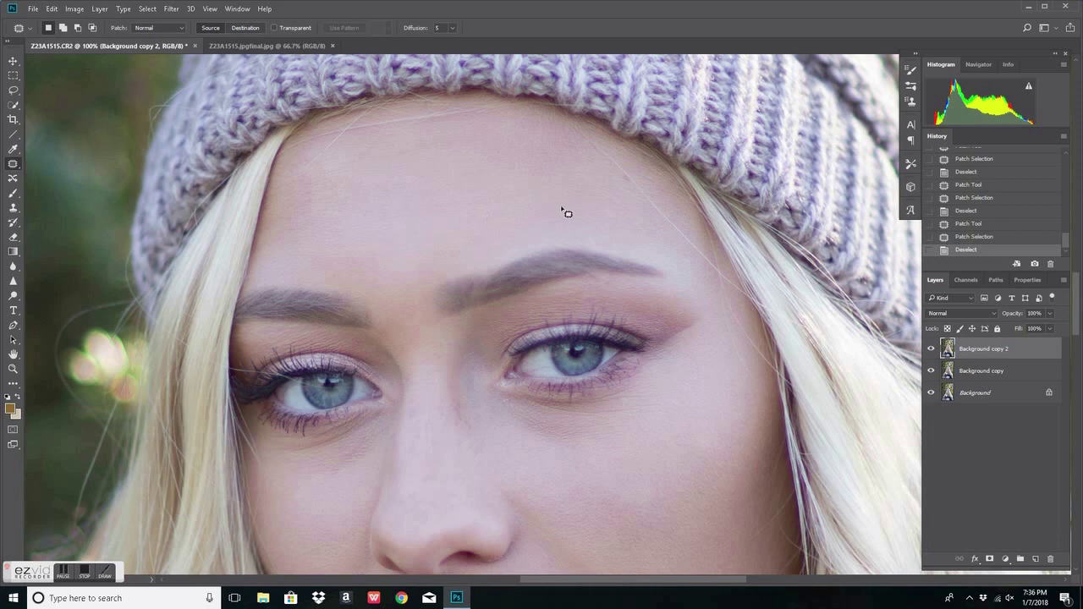
scroll(629, 284, down, 2)
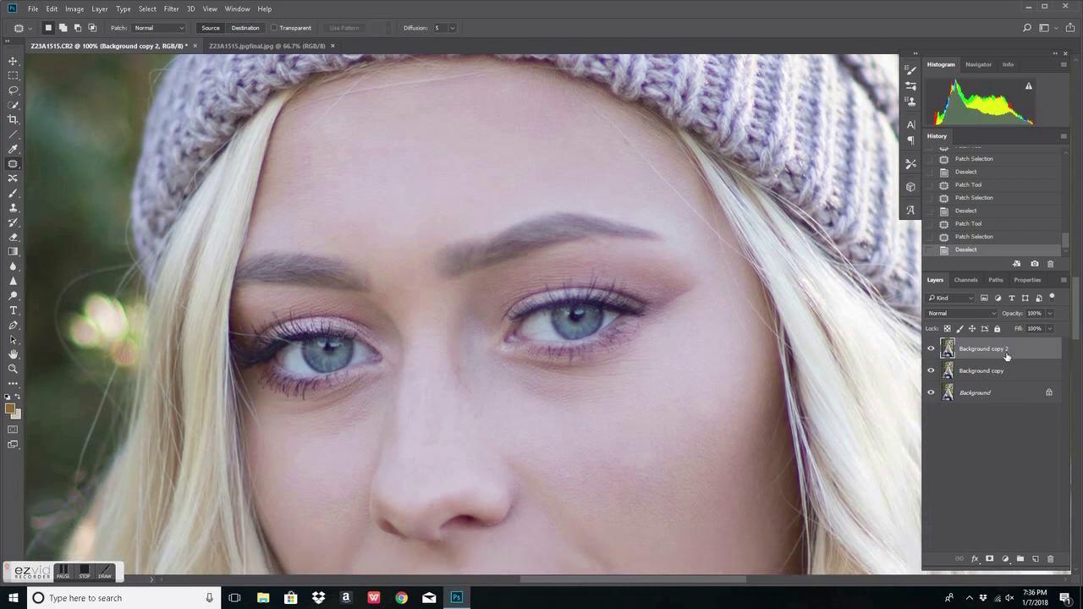
drag(1009, 349, 1037, 559)
Examine the cheeks, under-eyes and smile lines in the raw portrait and compare them with the finished version.
scroll(641, 381, down, 3)
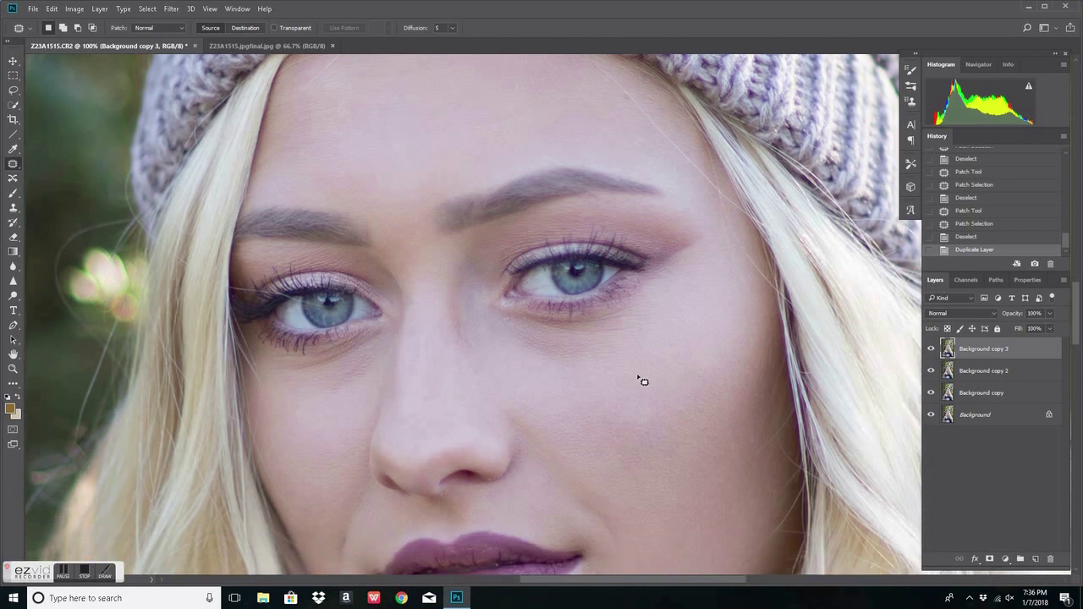
scroll(640, 381, down, 4)
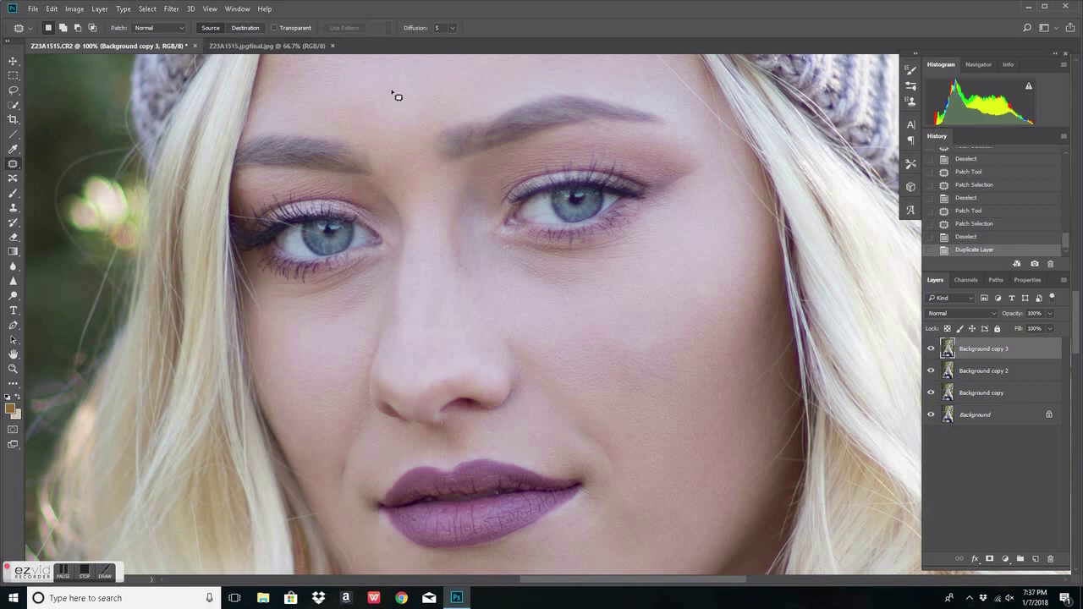
click(279, 46)
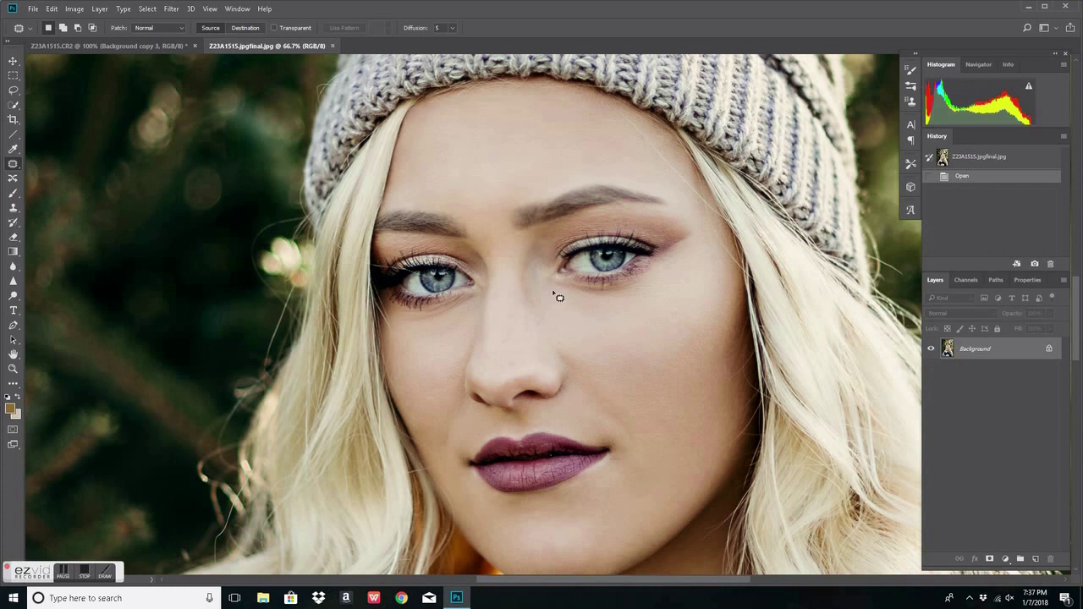
click(134, 44)
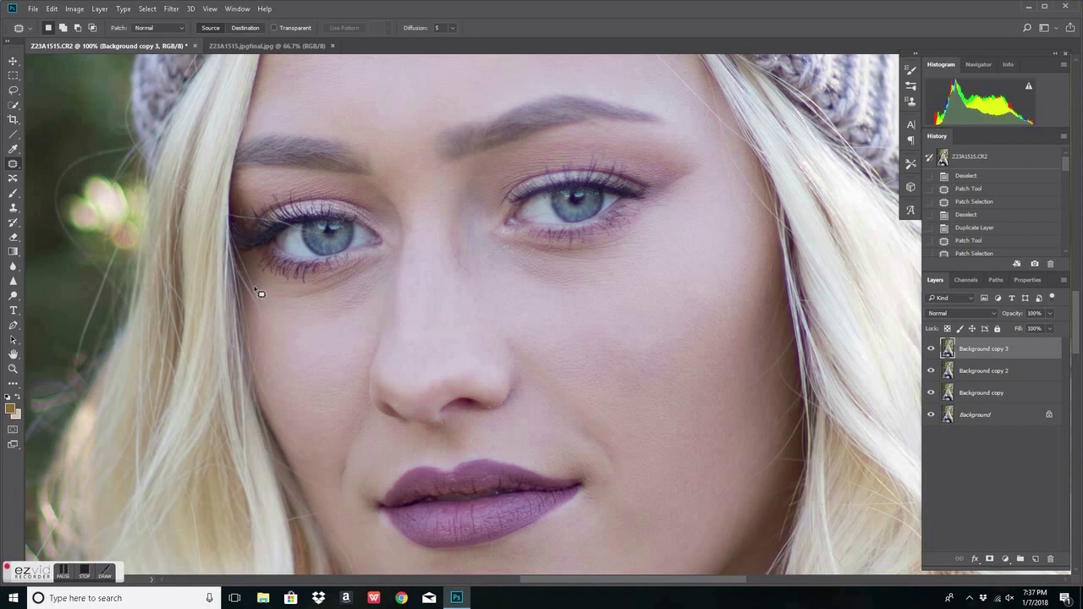
scroll(641, 330, down, 3)
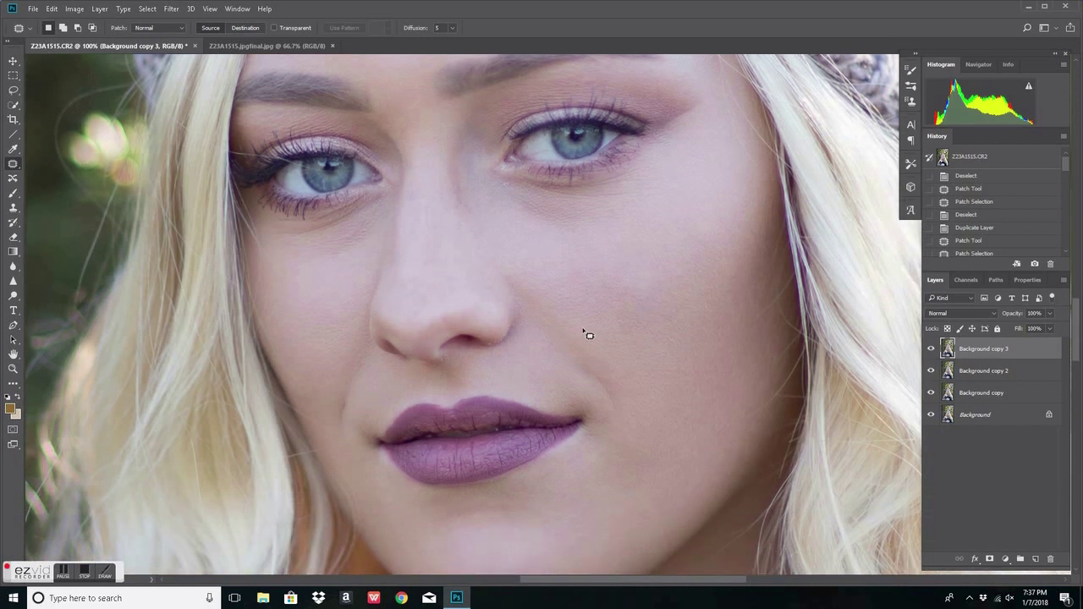
scroll(621, 338, up, 3)
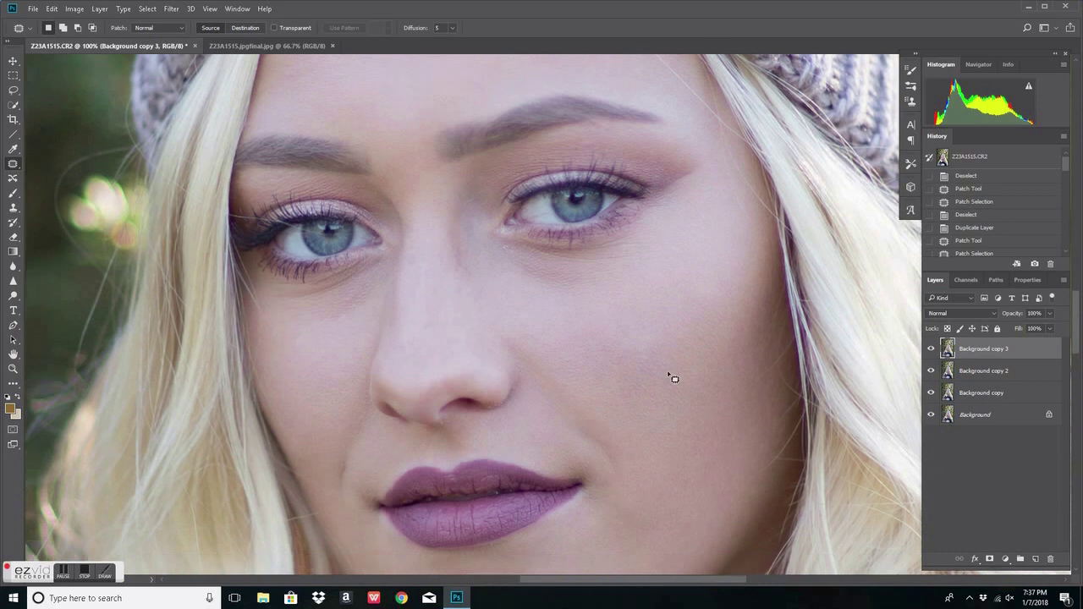
scroll(669, 381, down, 4)
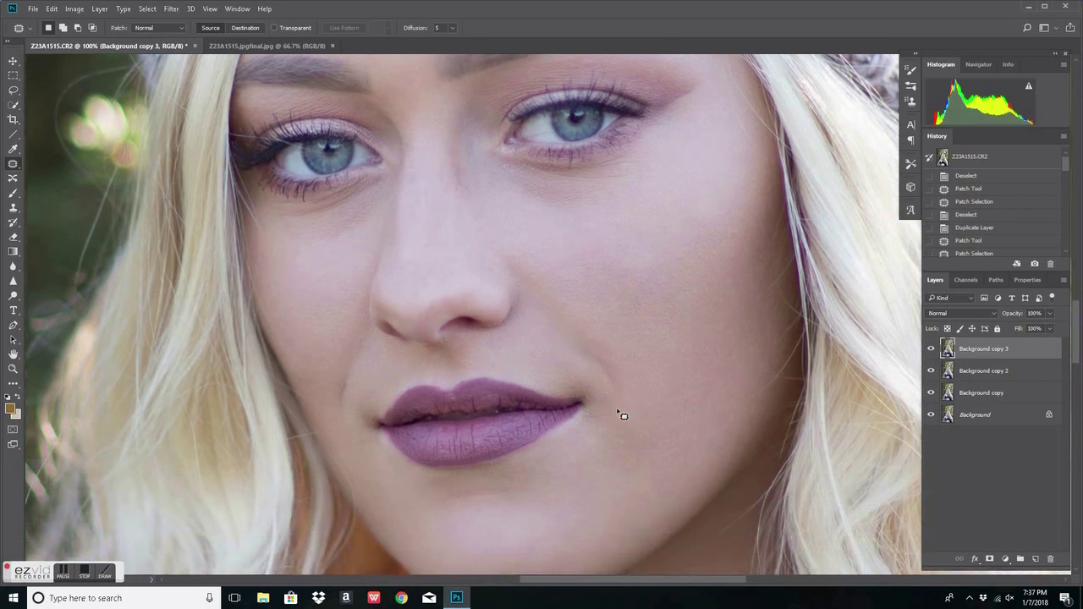
Patch the smile lines running from the nose toward the mouth corners on both sides with smooth cheek skin.
mouse_move(526, 302)
mouse_down()
mouse_move(625, 399)
mouse_move(612, 352)
mouse_move(539, 273)
mouse_move(524, 288)
mouse_up()
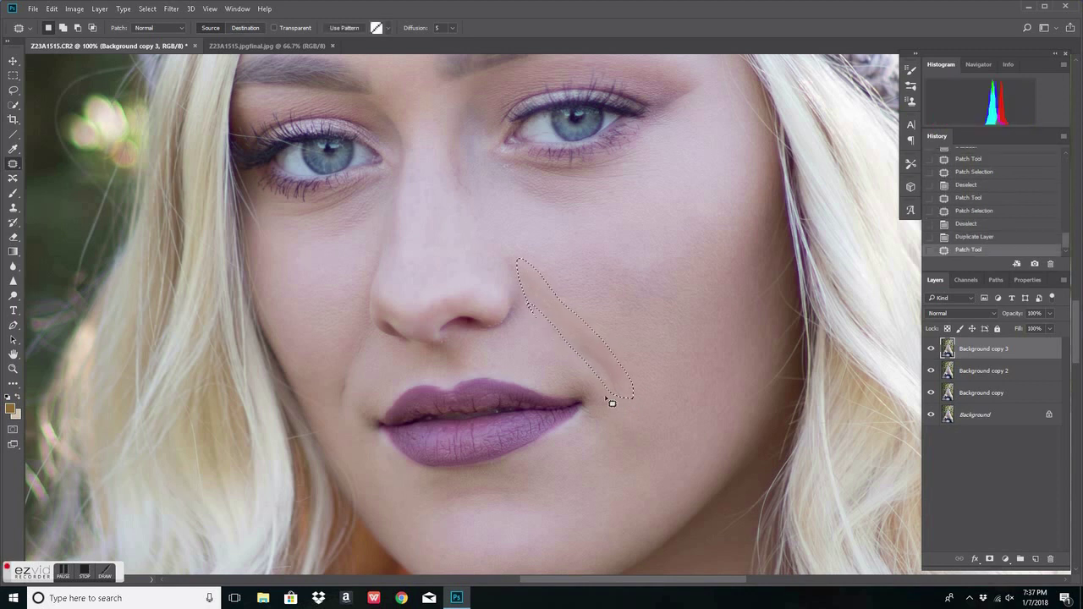
drag(623, 380, 634, 359)
key(ctrl+d)
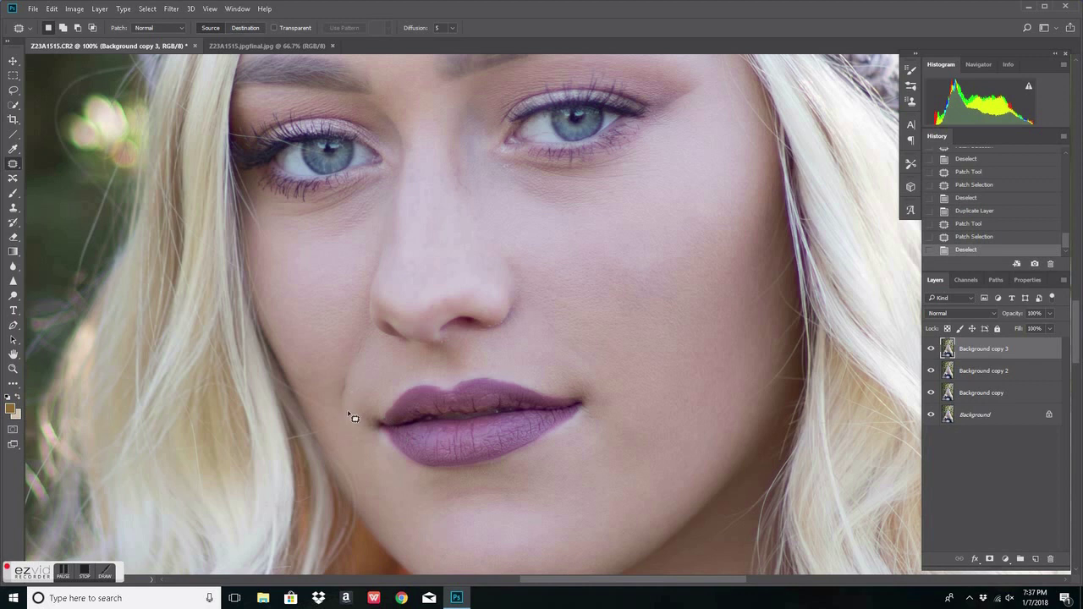
mouse_move(380, 333)
mouse_down()
mouse_move(365, 326)
mouse_move(340, 387)
mouse_move(342, 429)
mouse_move(348, 413)
mouse_move(321, 375)
mouse_up()
key(ctrl+d)
Compare the face with Background copy 3 hidden and shown to examine the smile-line patches.
scroll(780, 312, down, 5)
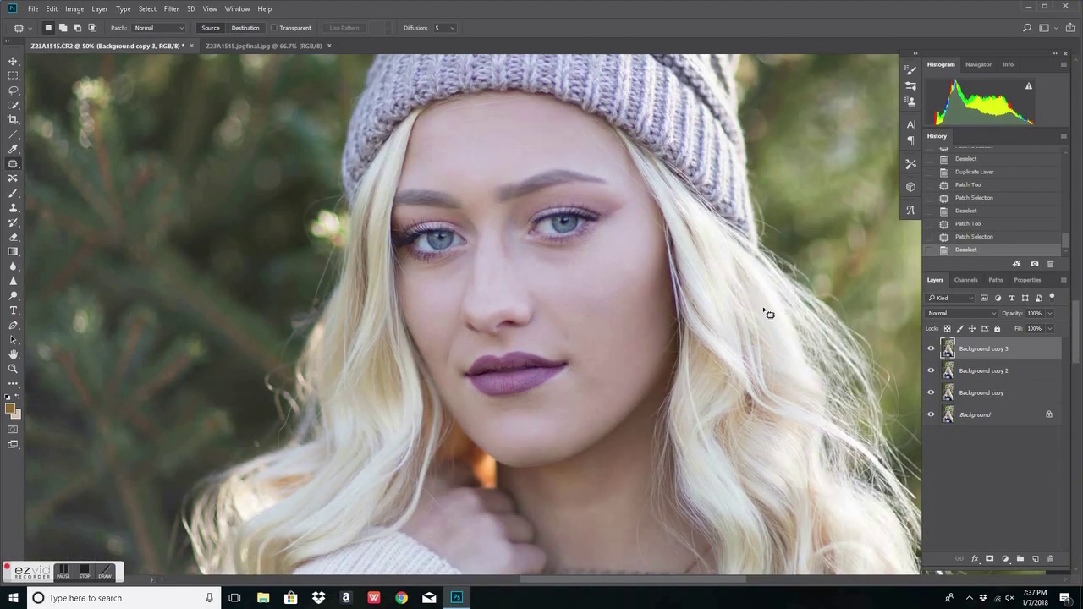
scroll(572, 412, down, 1)
click(930, 349)
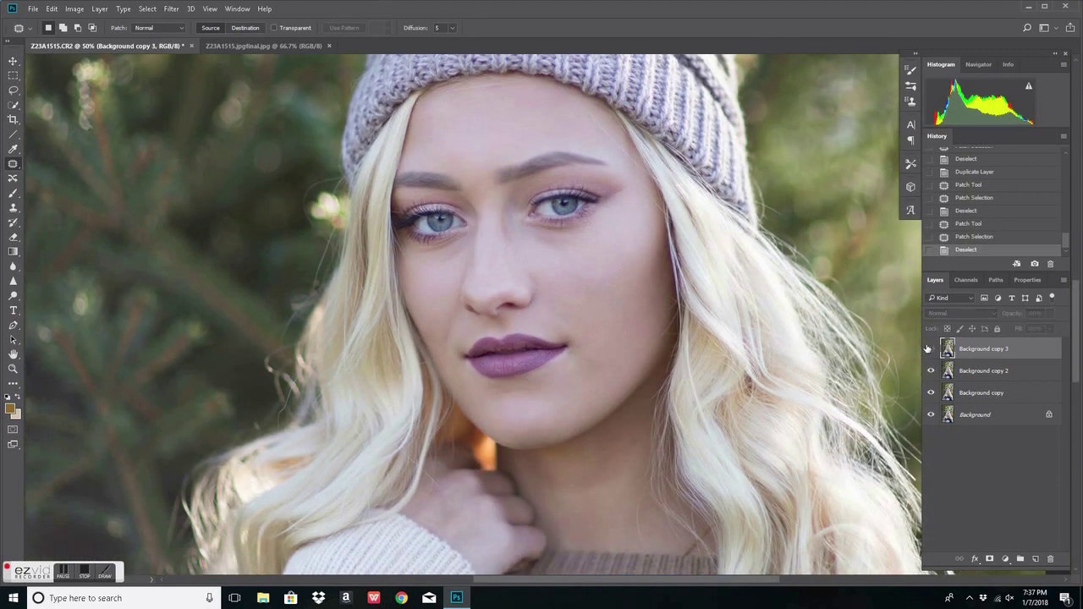
click(930, 349)
key(ctrl+minus)
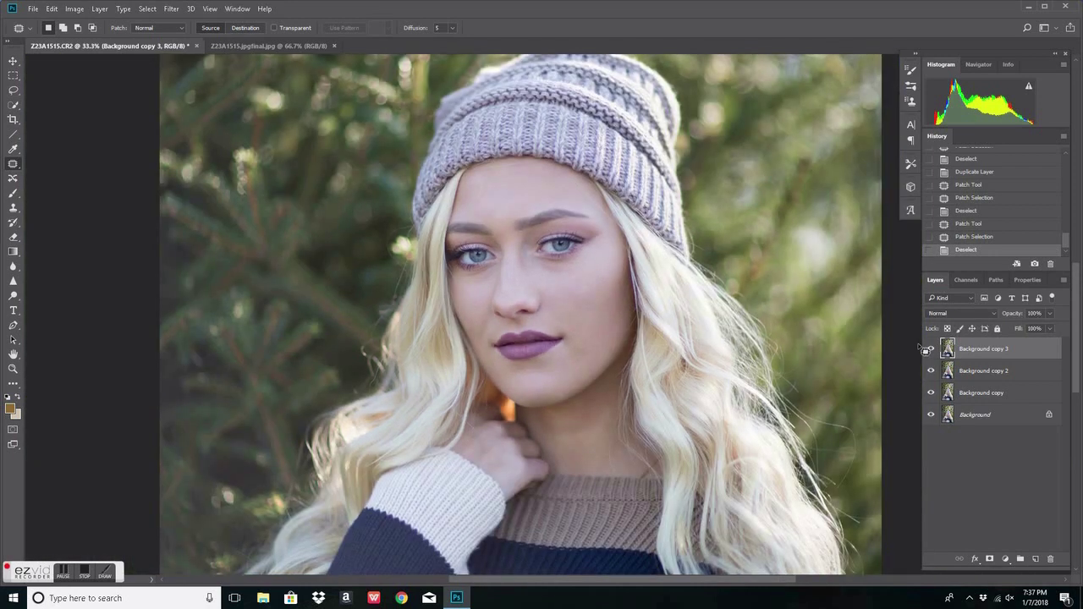
key(ctrl+plus)
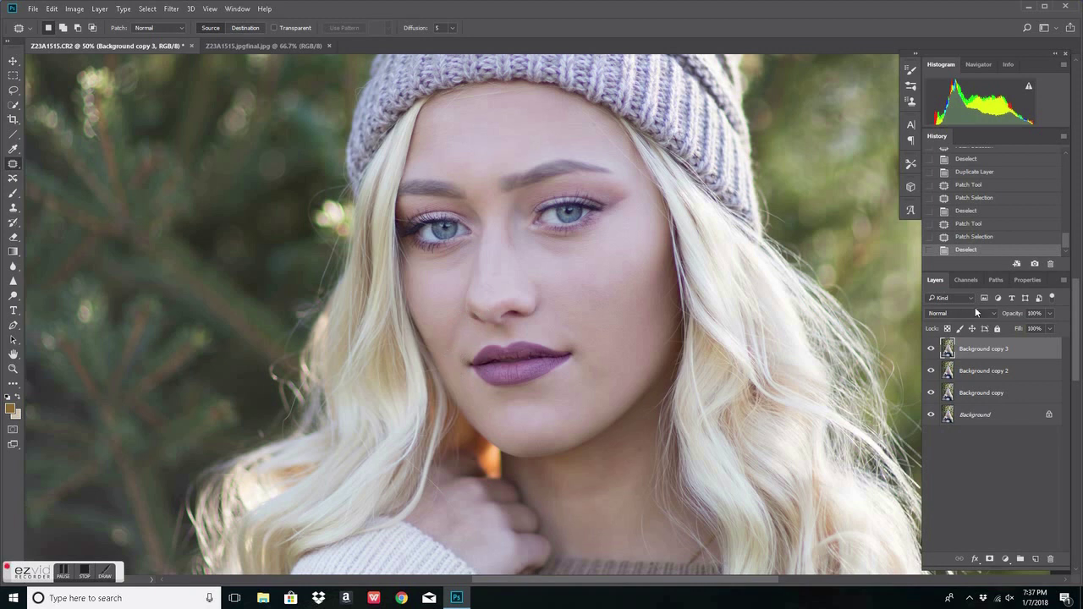
Reduce the opacity of Background copy 3 to 24% and toggle its visibility to check the softened smile lines.
click(1051, 314)
drag(1044, 330, 1033, 330)
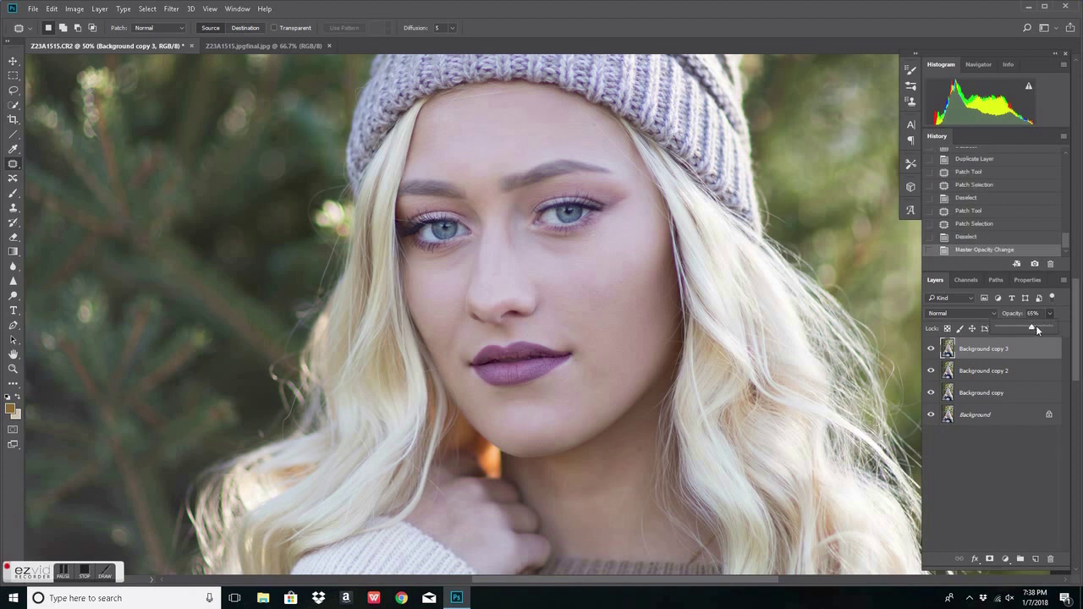
drag(971, 332, 995, 330)
drag(1004, 327, 1009, 329)
click(931, 349)
click(931, 349)
click(931, 349)
click(930, 349)
key(ctrl+plus)
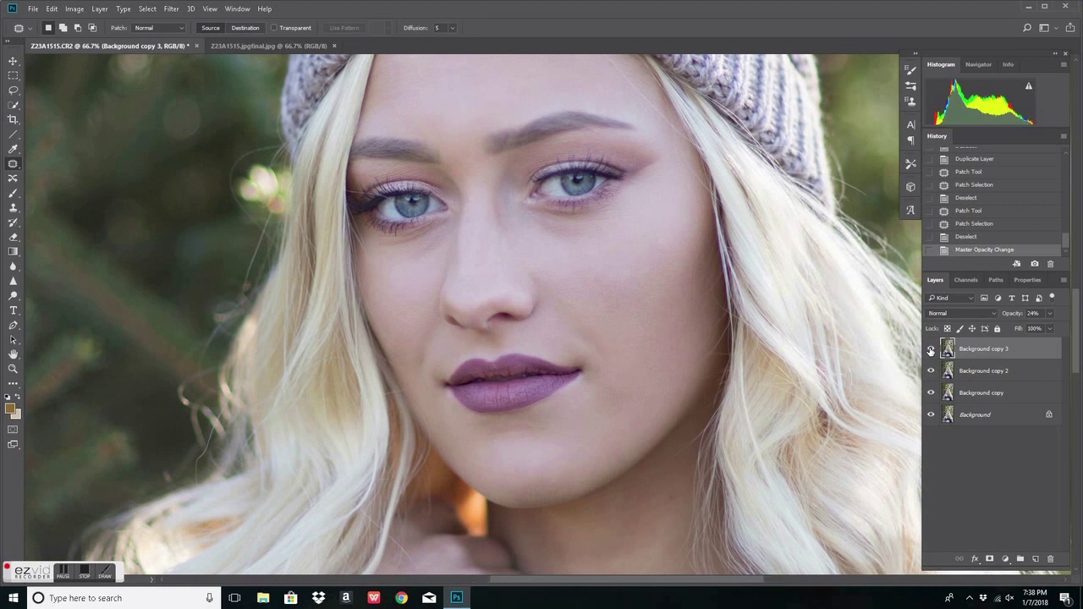
Hide and show Background copy 3 at closer zoom to check the softened smile lines around the mouth.
key(ctrl+plus)
click(931, 349)
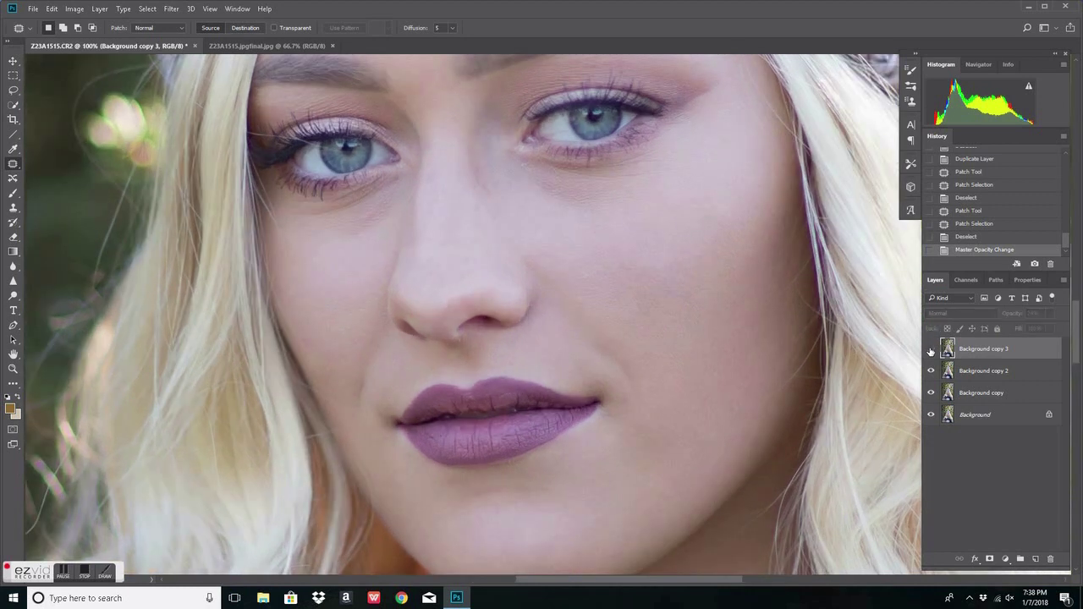
click(930, 349)
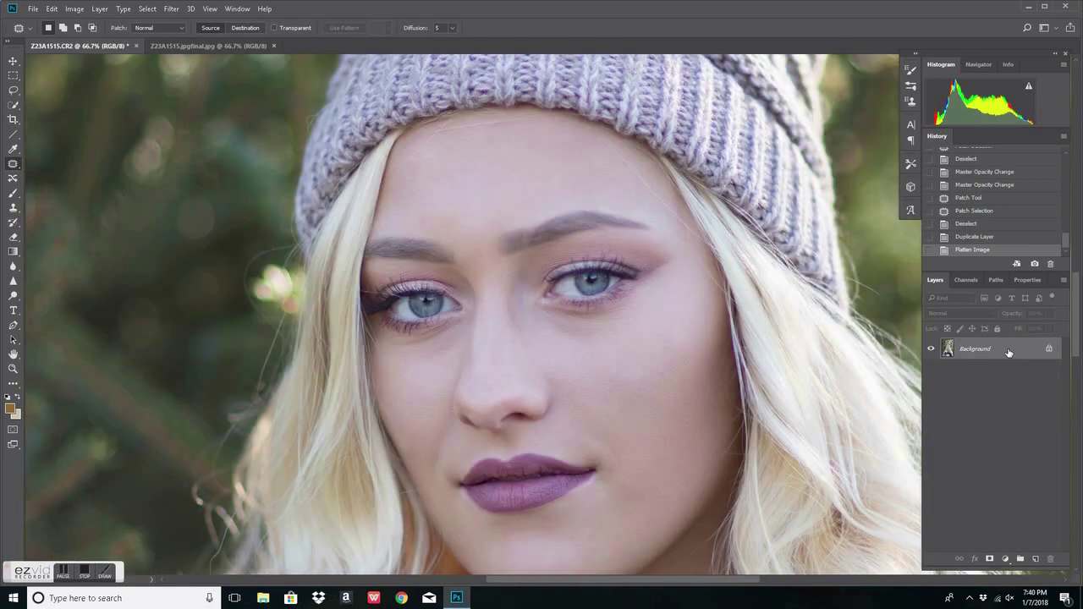
Duplicate the flattened Background layer and compare the eyes with those in the finished portrait Z23A1515.jpgfinal.jpg.
drag(1008, 352, 1035, 560)
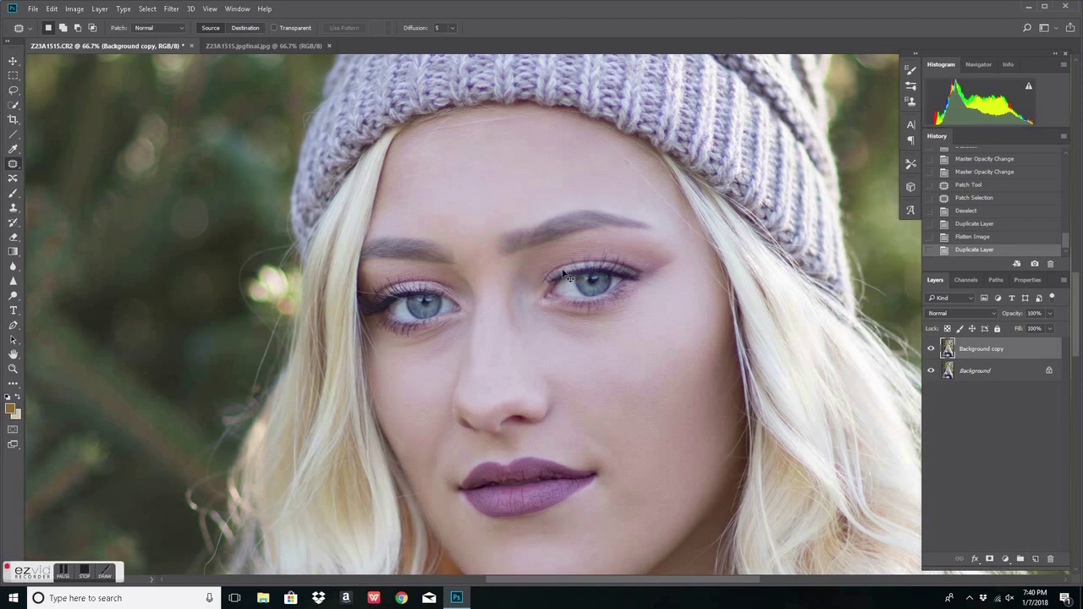
key(ctrl+plus)
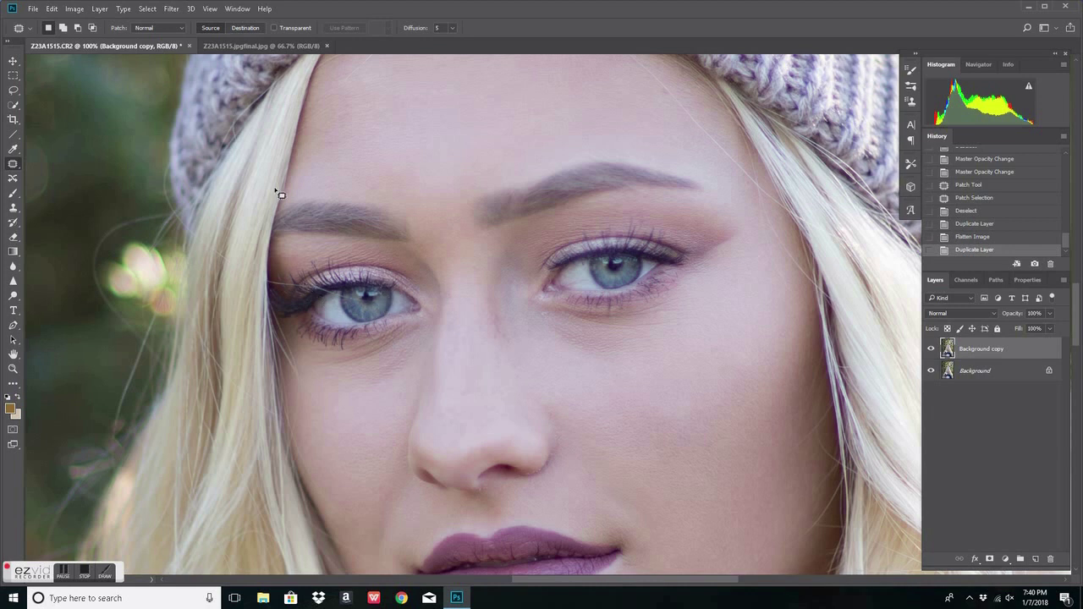
key(ctrl+Tab)
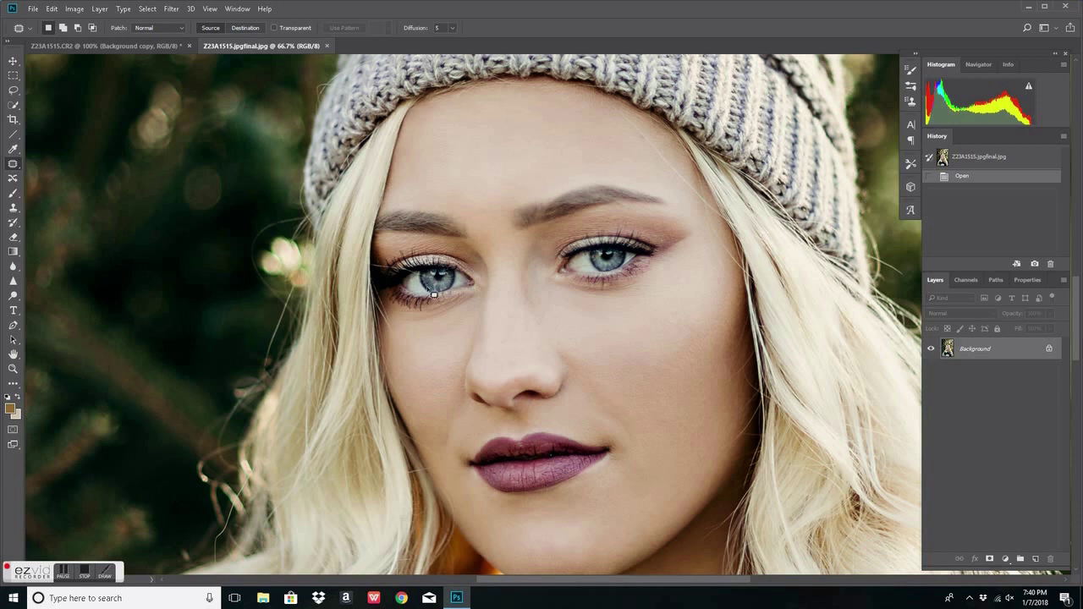
click(107, 46)
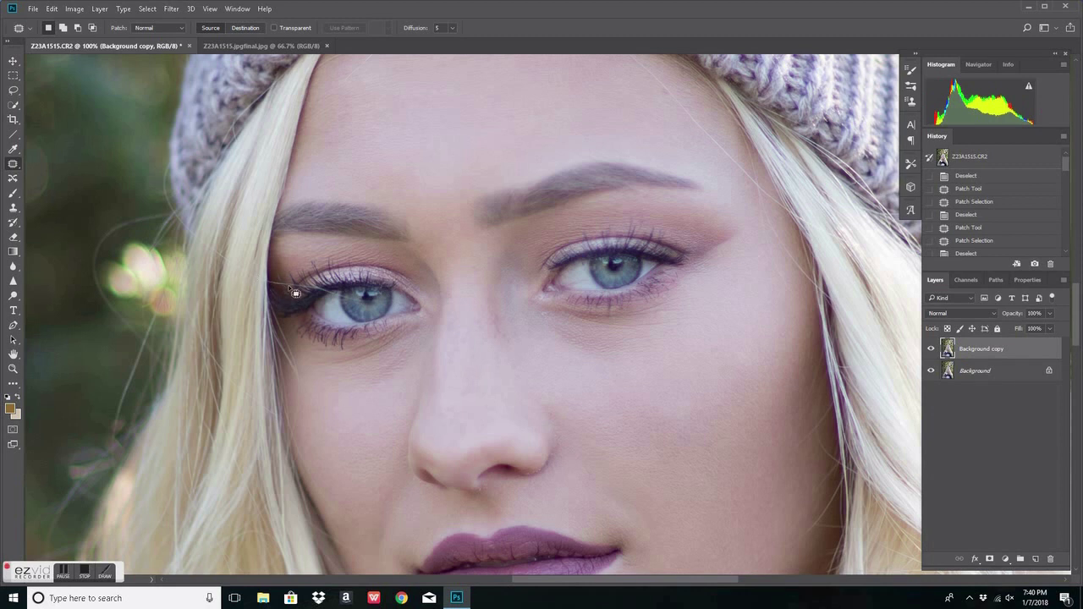
Try to patch the stray hair where it crosses the white and iris of the eye beside the hair, and undo it.
key(ctrl+plus)
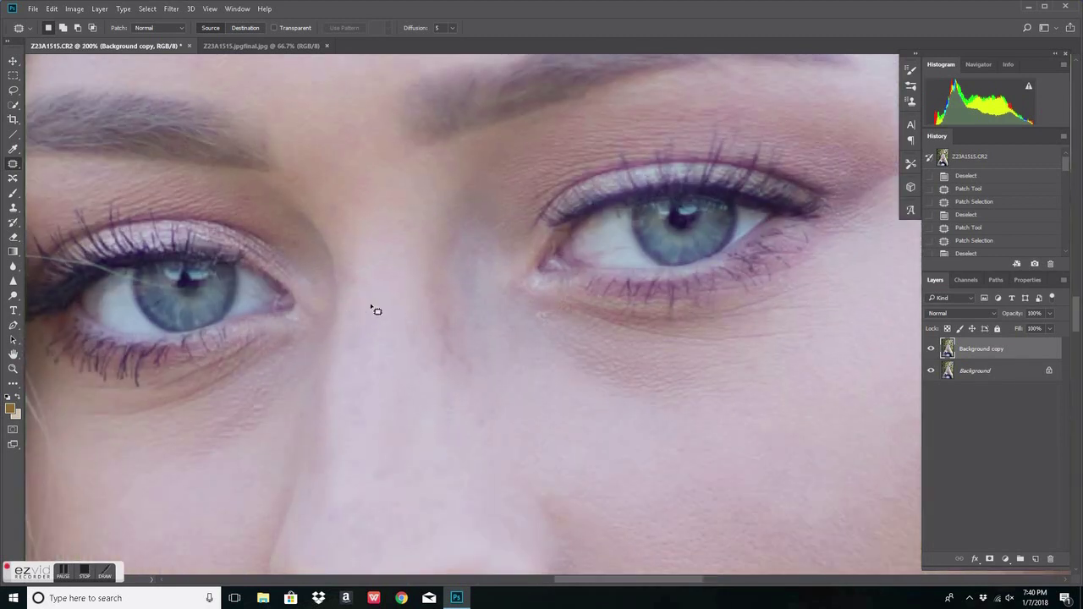
drag(591, 586, 548, 586)
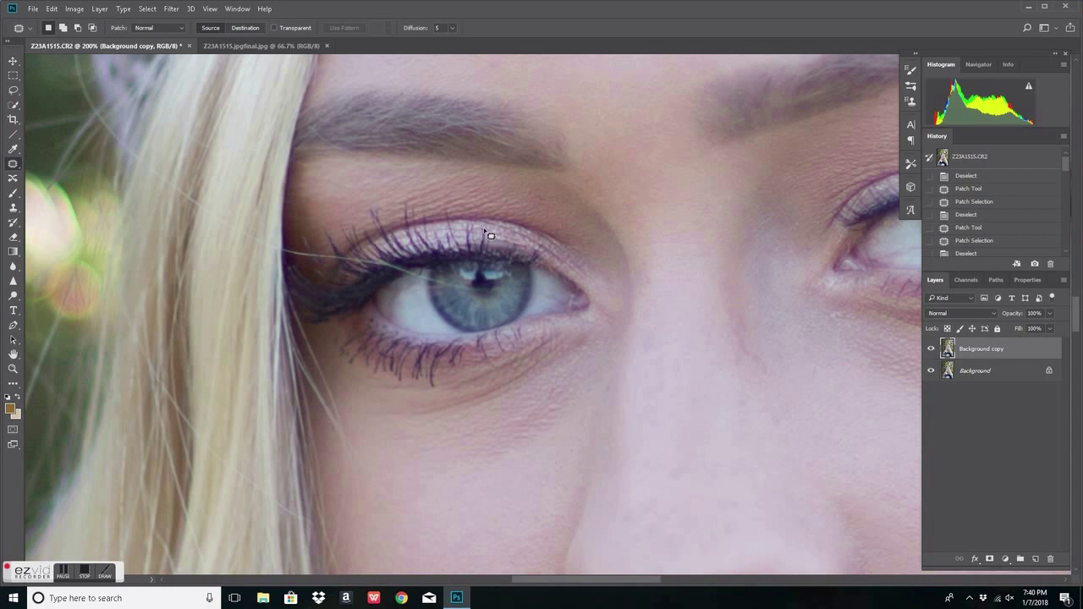
mouse_move(435, 291)
mouse_down()
mouse_move(420, 289)
mouse_move(451, 285)
mouse_move(442, 297)
mouse_up()
key(ctrl+d)
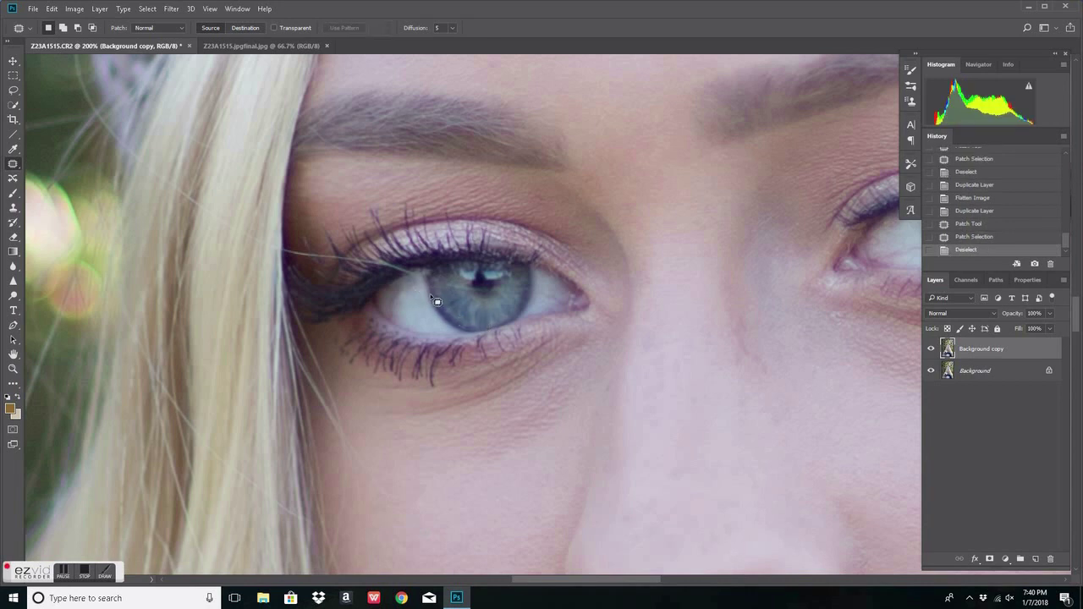
key(ctrl+alt+z)
key(ctrl+alt+z)
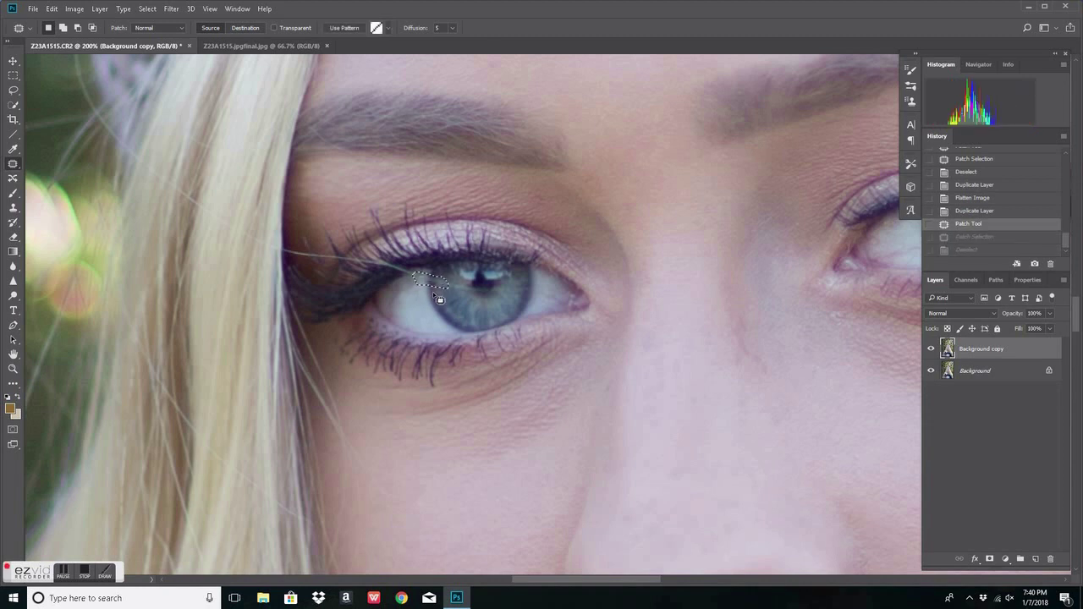
key(ctrl+alt+z)
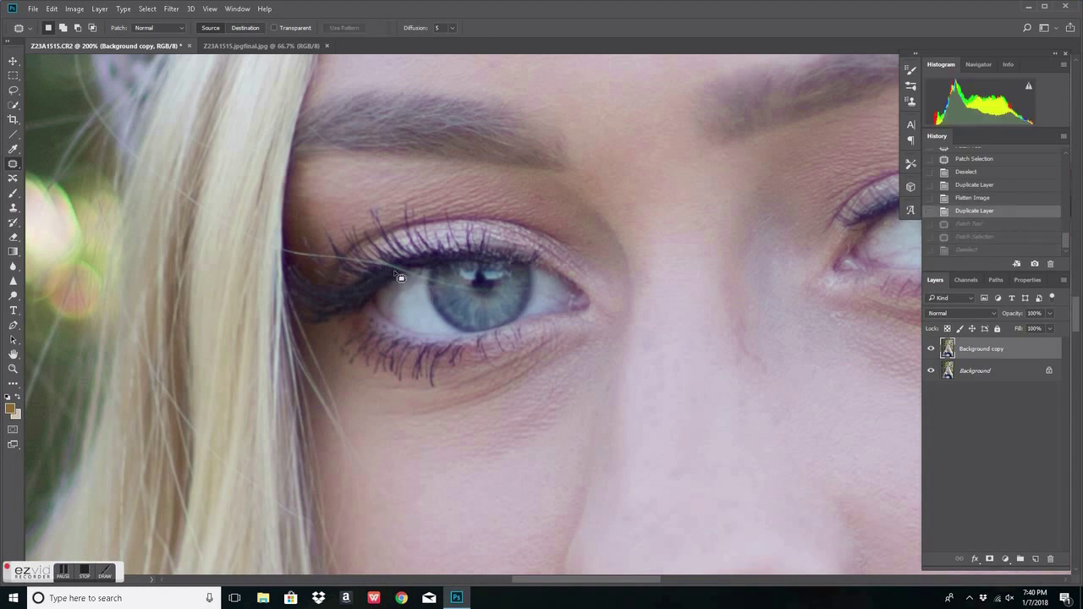
Try to patch the stray hair along the outer upper edge of the eye's white, and undo the patch.
mouse_move(428, 284)
mouse_down()
mouse_move(372, 261)
mouse_move(389, 295)
mouse_up()
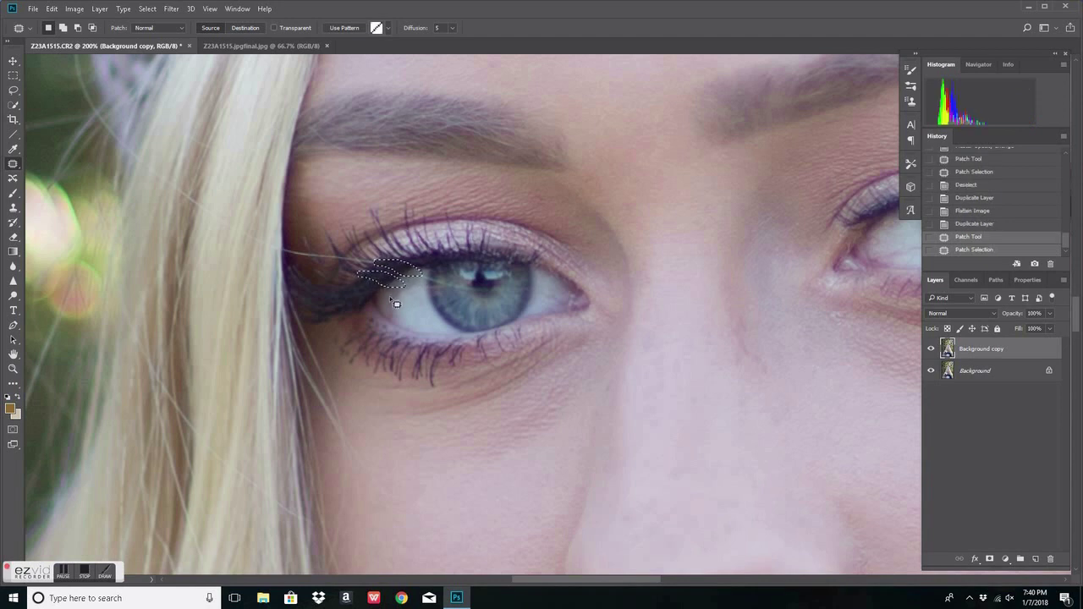
key(ctrl+alt+z)
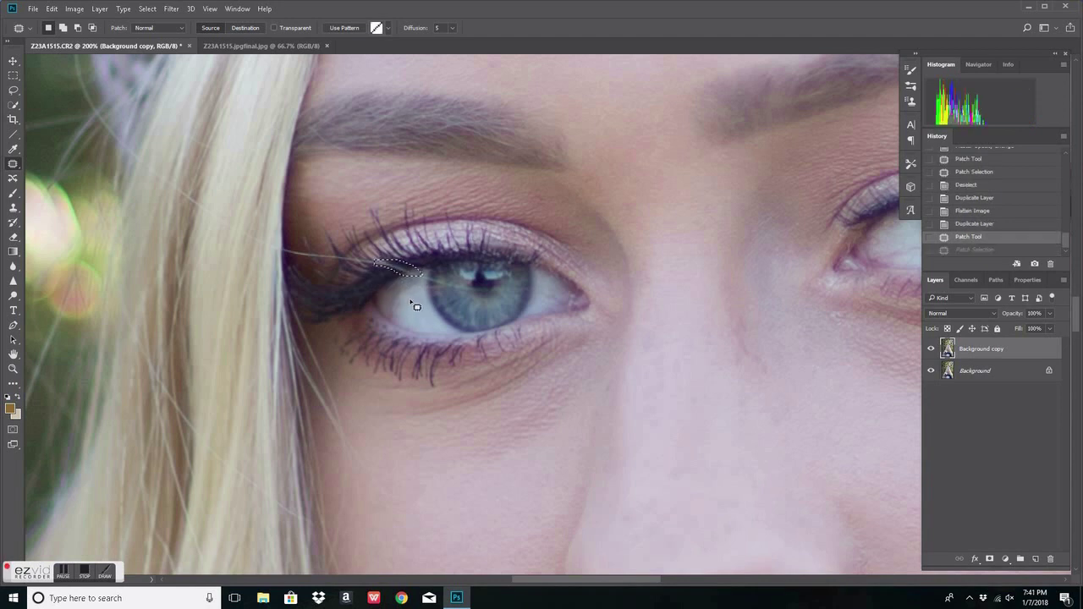
key(ctrl+shift+z)
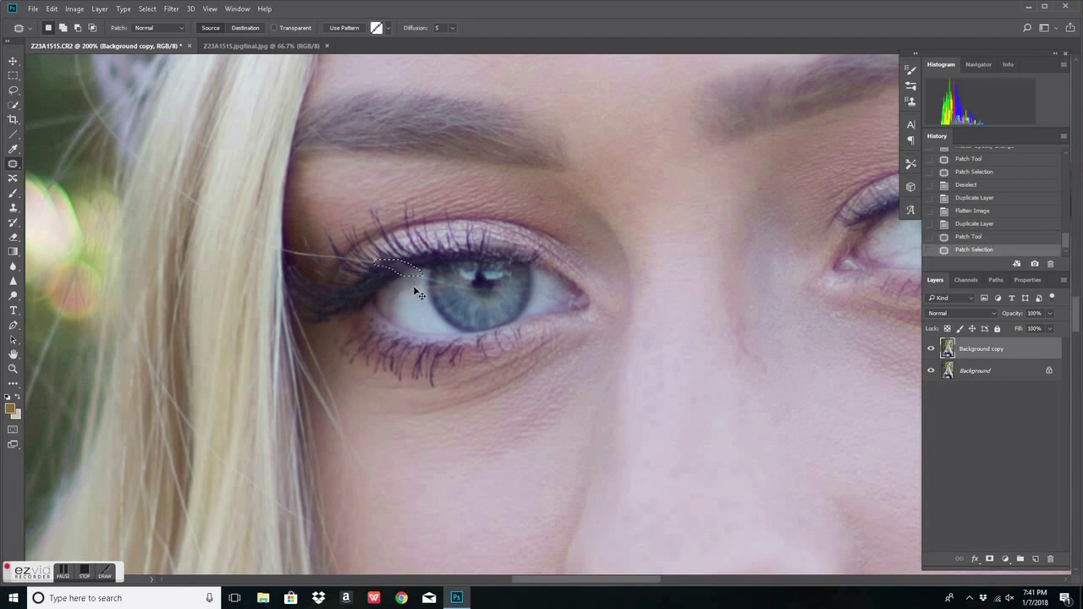
key(ctrl+d)
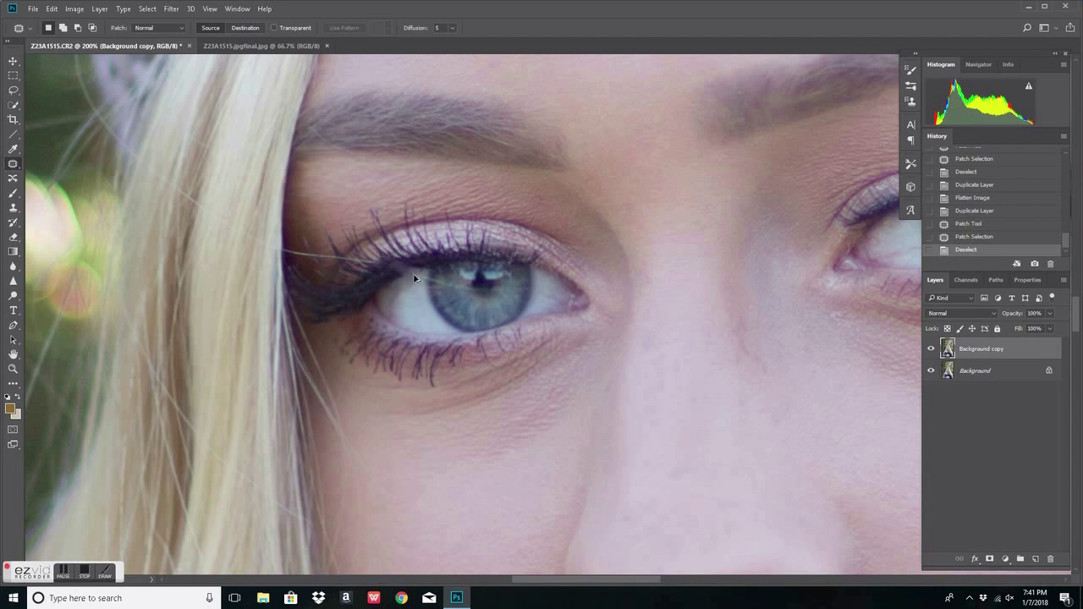
key(ctrl+z)
key(ctrl+alt+z)
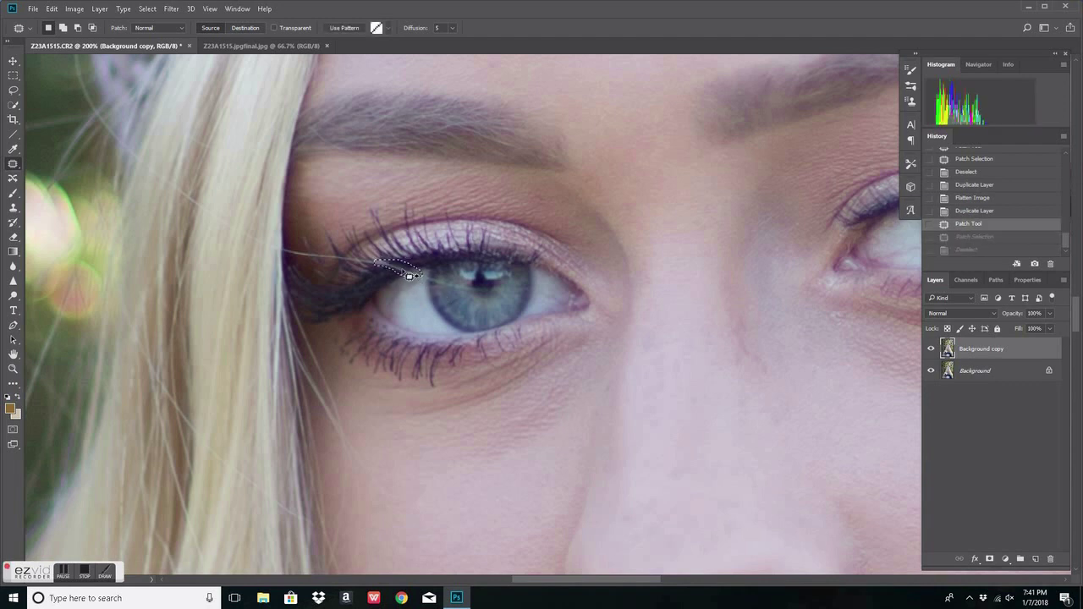
Patch out the stray hair over the white and iris of the eye using clean neighbouring areas, redoing the iris patch.
mouse_move(409, 273)
mouse_down()
mouse_move(386, 282)
mouse_move(446, 297)
mouse_move(444, 281)
mouse_move(428, 290)
mouse_move(437, 298)
mouse_up()
key(ctrl+d)
key(ctrl+d)
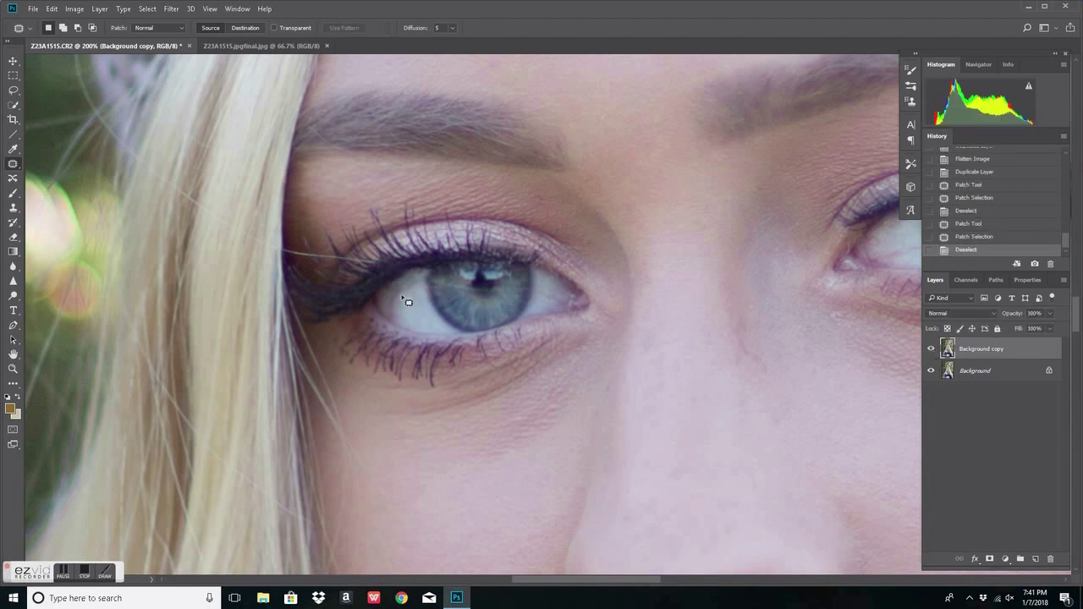
key(ctrl+z)
key(ctrl+z)
key(ctrl+z)
key(ctrl+z)
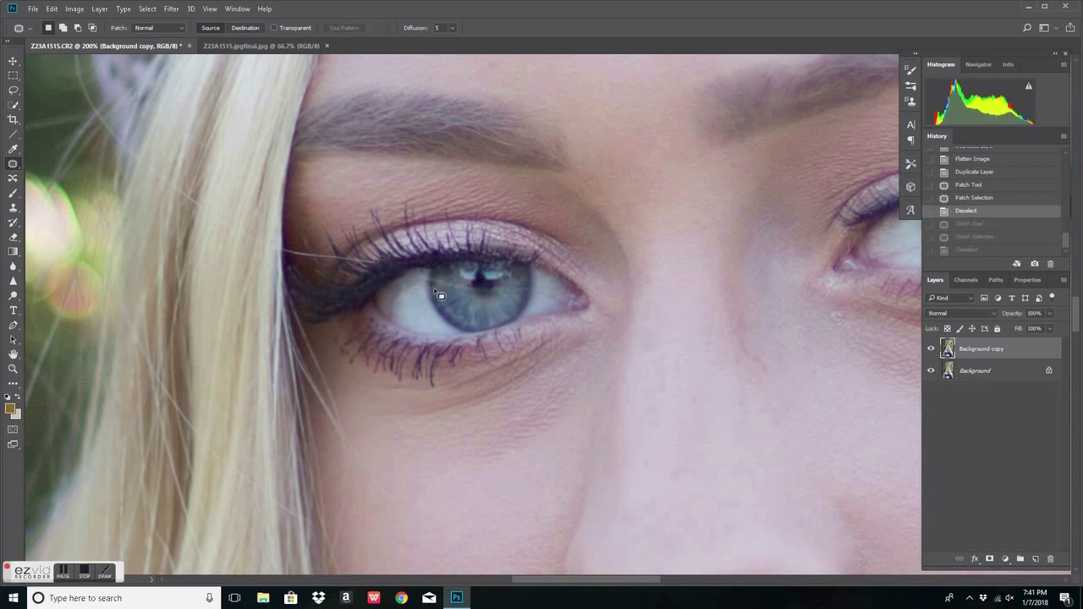
mouse_move(470, 294)
mouse_down()
mouse_move(479, 302)
mouse_move(423, 278)
mouse_up()
key(ctrl+d)
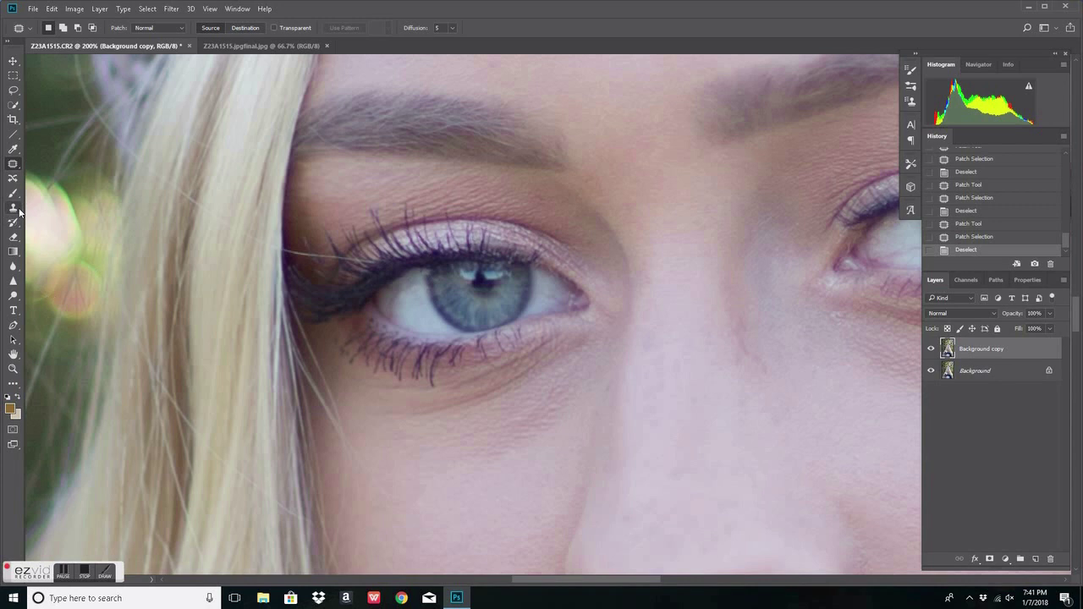
Clone over the stray hairs below the outer corner of the eye with an 18 px Clone Stamp at 16% hardness.
click(14, 210)
click(51, 28)
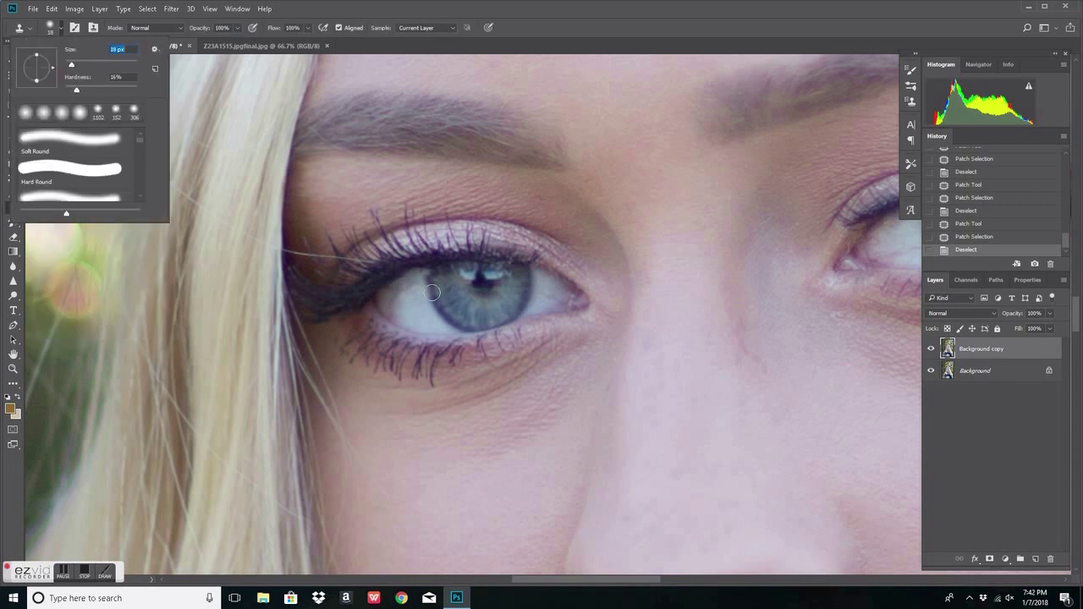
key(Return)
click(320, 389)
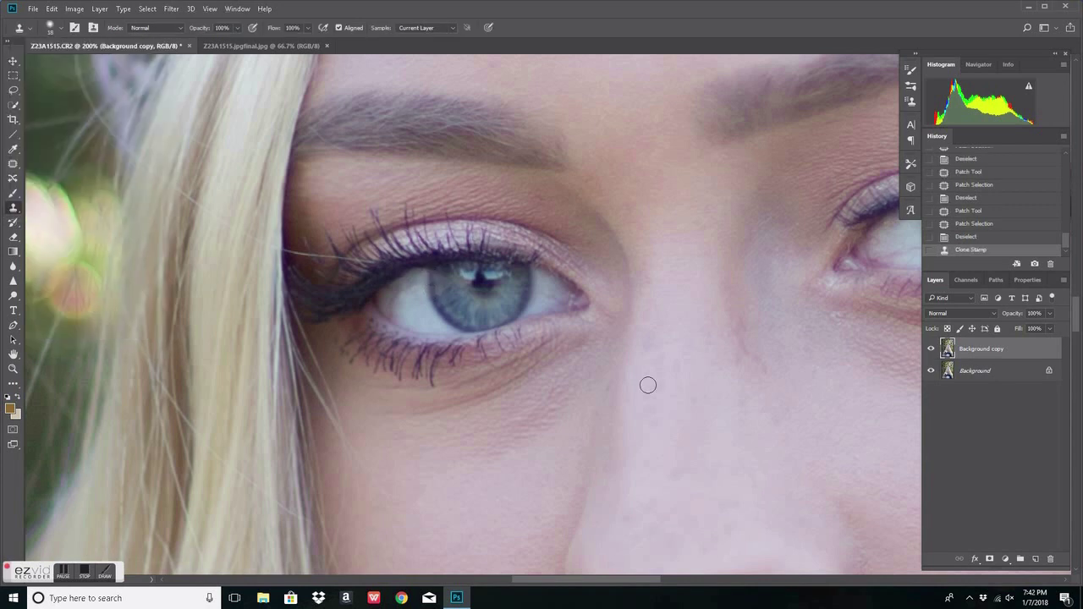
Compare the whole face in the raw portrait with the finished version to find what still needs retouching.
key(ctrl+minus)
key(ctrl+minus)
key(ctrl+minus)
click(258, 46)
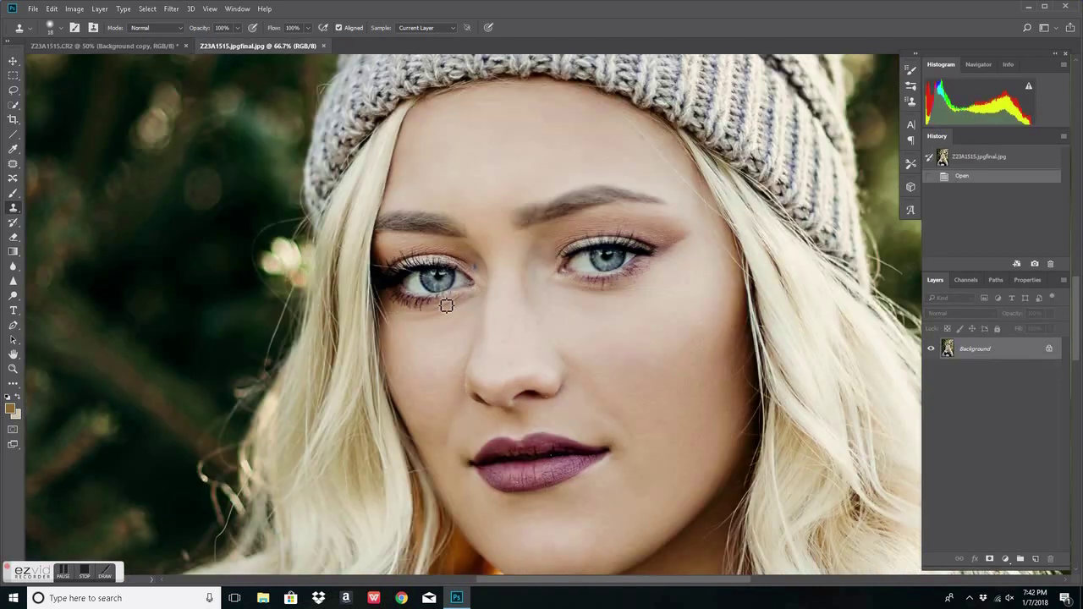
click(102, 46)
drag(485, 582, 503, 584)
click(263, 46)
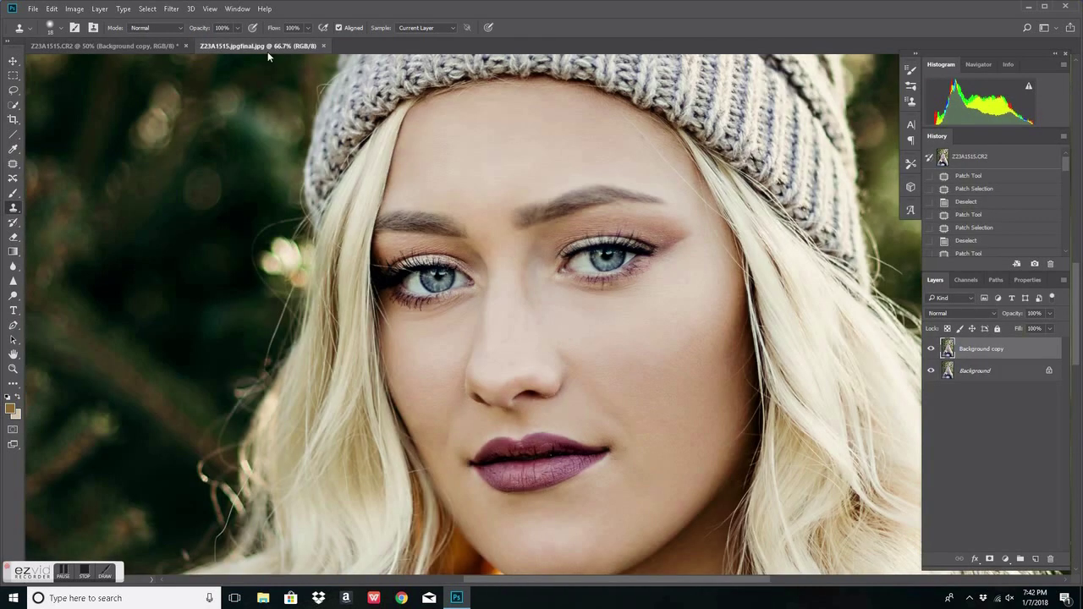
click(136, 47)
Duplicate Background copy and patch the stray hairs and uneven skin along the forehead edge and temple.
key(ctrl+j)
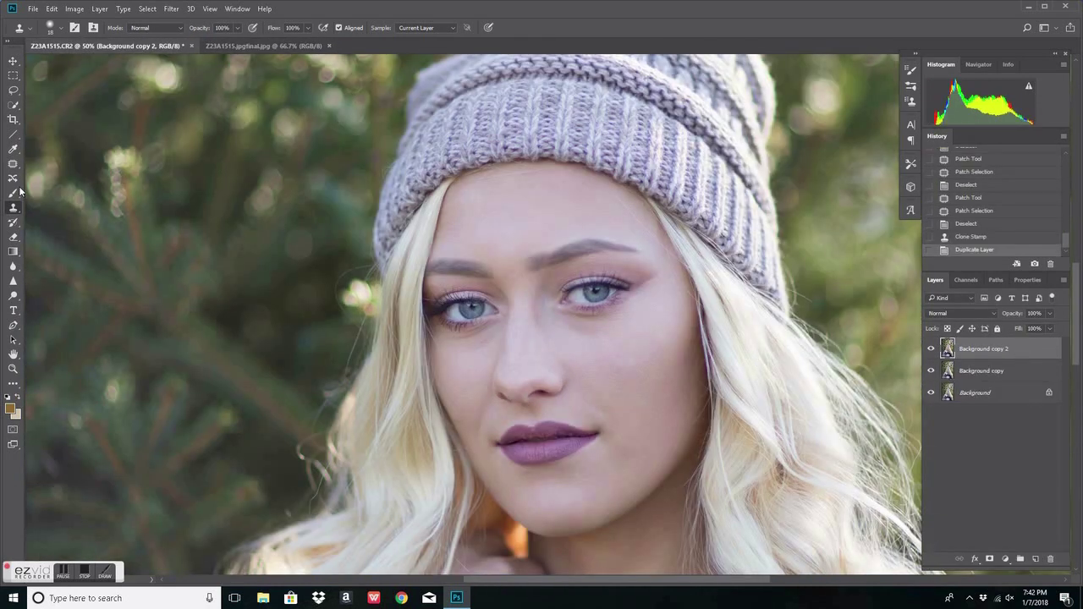
key(j)
key(ctrl+plus)
scroll(581, 231, up, 2)
mouse_move(583, 181)
mouse_down()
mouse_move(559, 186)
mouse_move(562, 201)
mouse_move(649, 229)
mouse_move(626, 203)
mouse_up()
key(ctrl+d)
mouse_move(626, 203)
mouse_down()
mouse_move(699, 261)
mouse_move(718, 298)
mouse_up()
key(ctrl+d)
key(ctrl+d)
drag(685, 258, 710, 281)
key(ctrl+d)
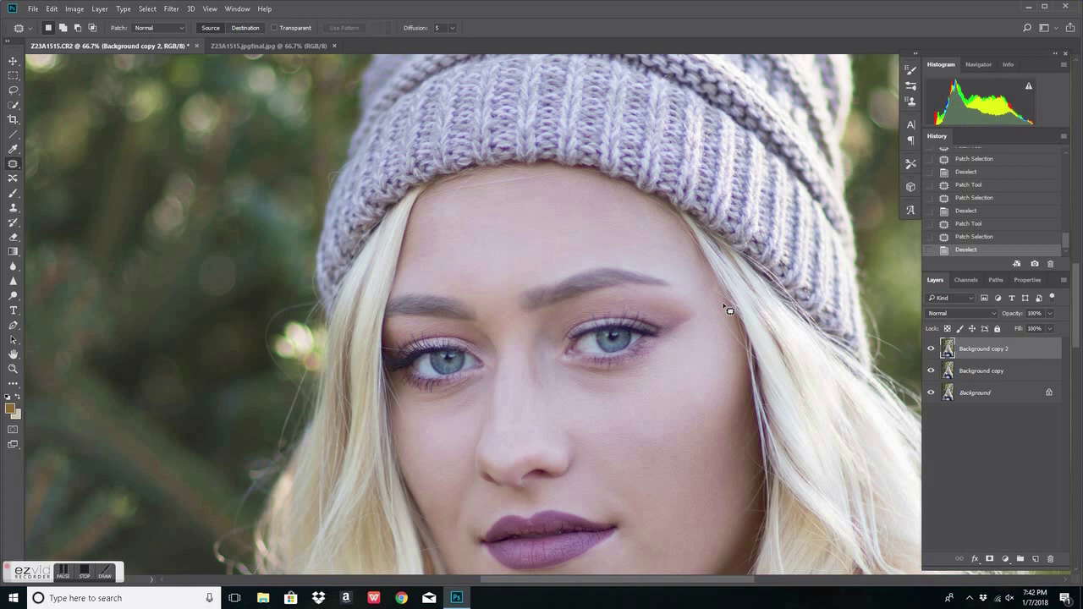
Patch the remaining marks and fine hairs on the forehead skin just below the hat.
key(ctrl+plus)
mouse_move(806, 272)
mouse_down()
mouse_move(810, 315)
mouse_move(798, 285)
mouse_move(781, 315)
mouse_move(822, 337)
mouse_move(820, 396)
mouse_move(826, 383)
mouse_up()
scroll(793, 295, up, 1)
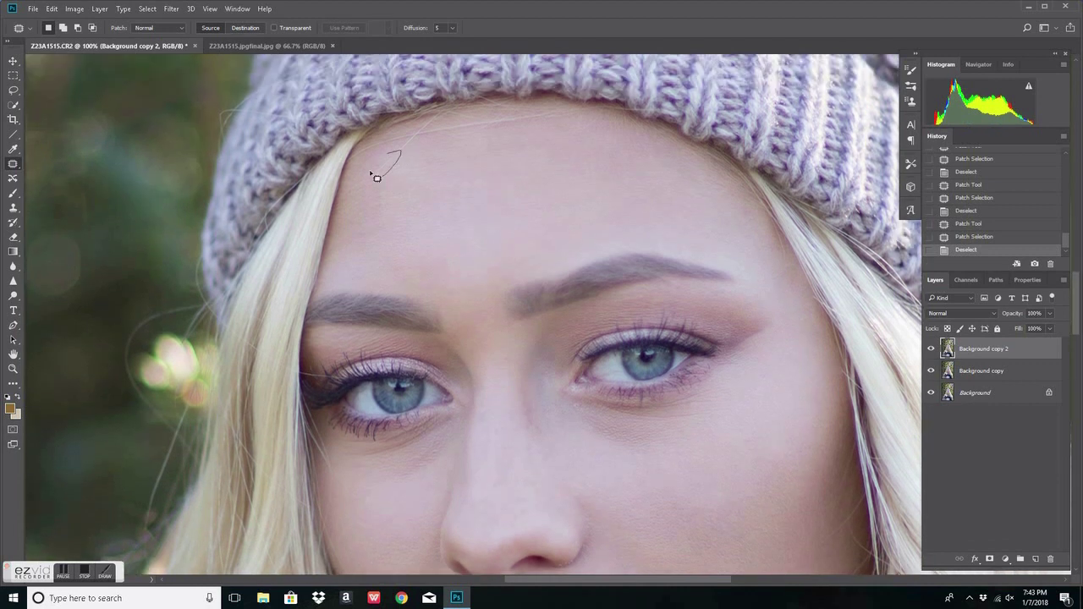
drag(398, 152, 421, 157)
key(ctrl+d)
scroll(623, 214, down, 5)
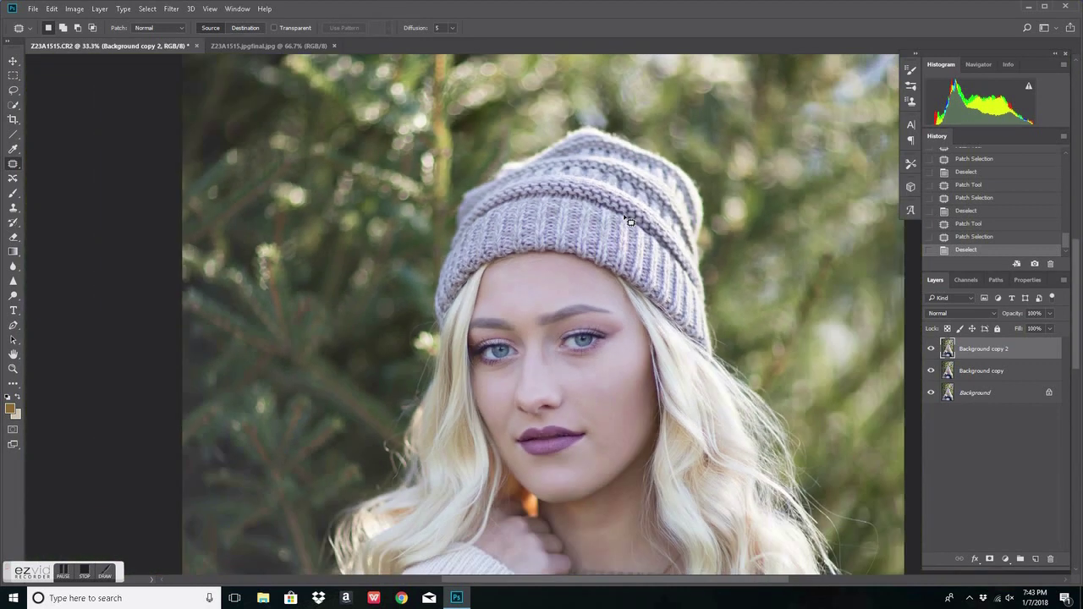
scroll(623, 214, up, 5)
mouse_move(452, 172)
mouse_down()
mouse_move(507, 148)
mouse_move(394, 197)
mouse_move(389, 188)
mouse_move(440, 169)
mouse_up()
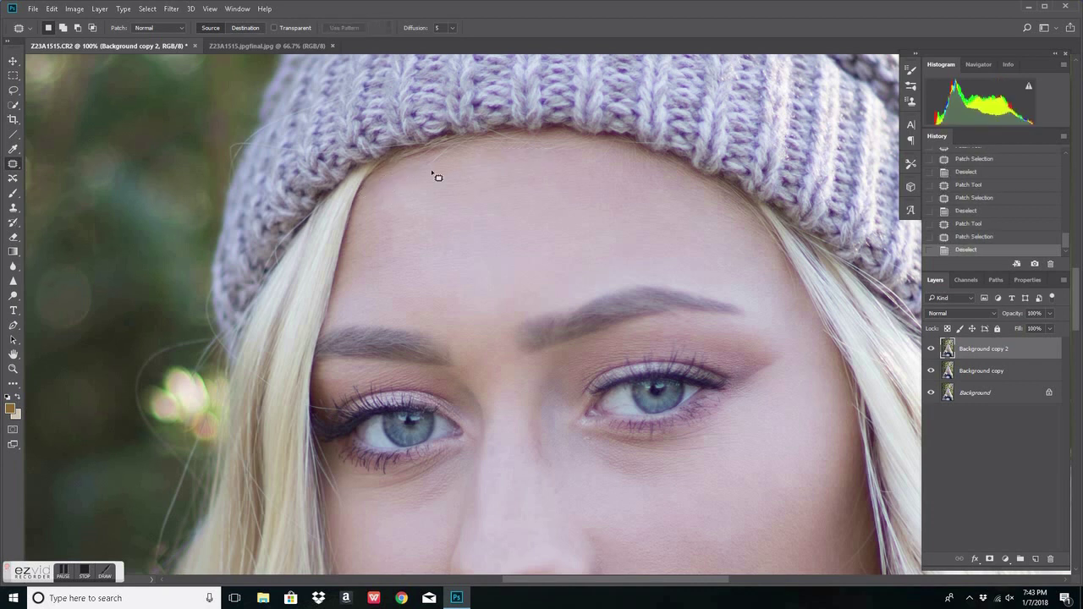
Check the nose, cheeks and mouth for remaining marks and duplicate the Background copy 2 layer.
scroll(734, 382, down, 1)
scroll(726, 376, down, 10)
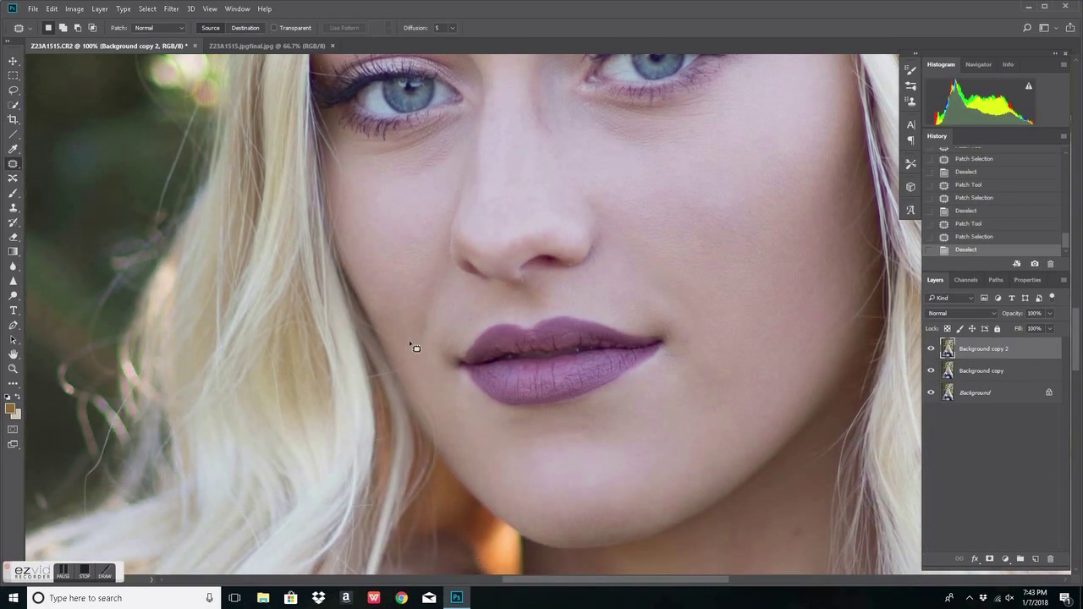
scroll(660, 329, up, 5)
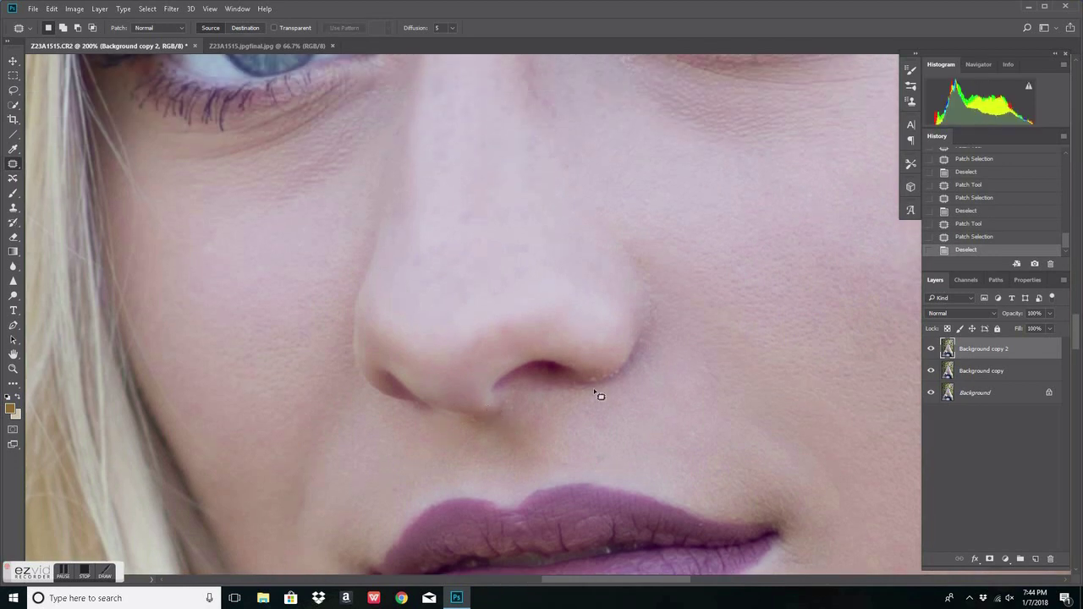
key(ctrl+0)
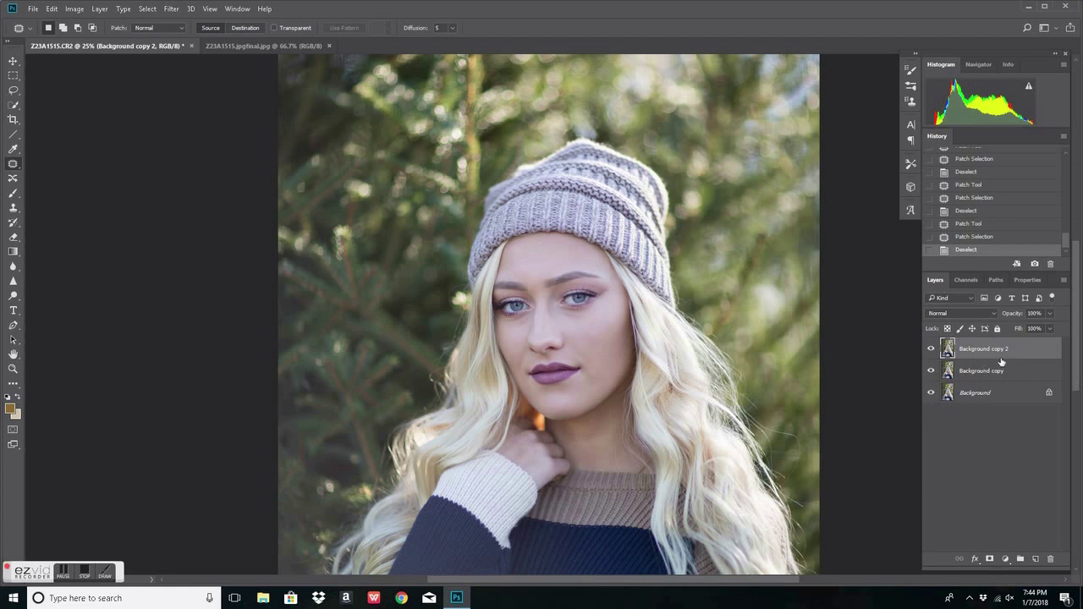
drag(1015, 351, 1035, 559)
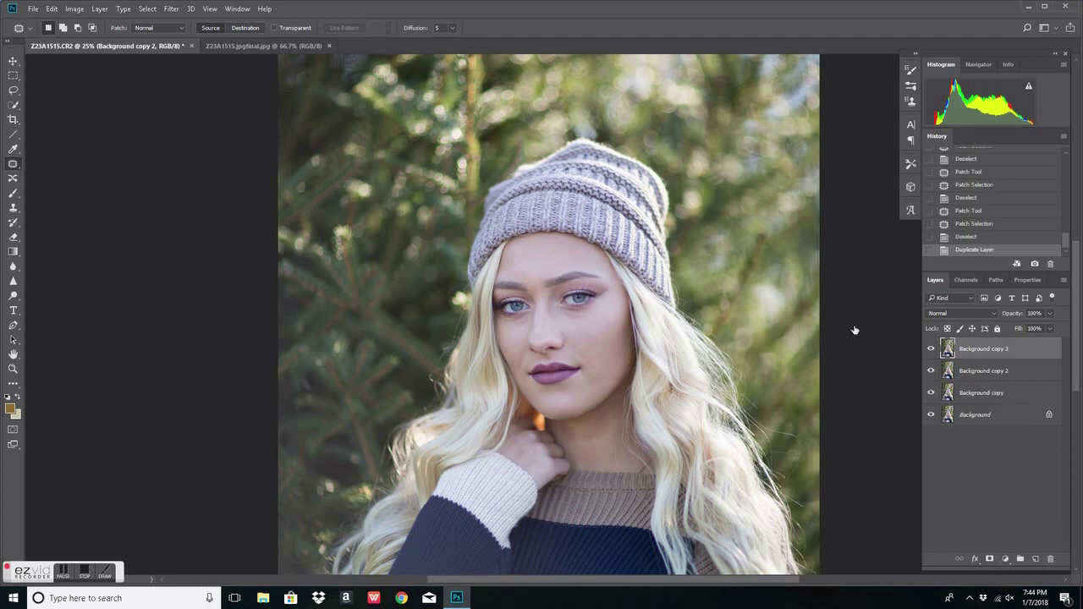
scroll(648, 333, up, 3)
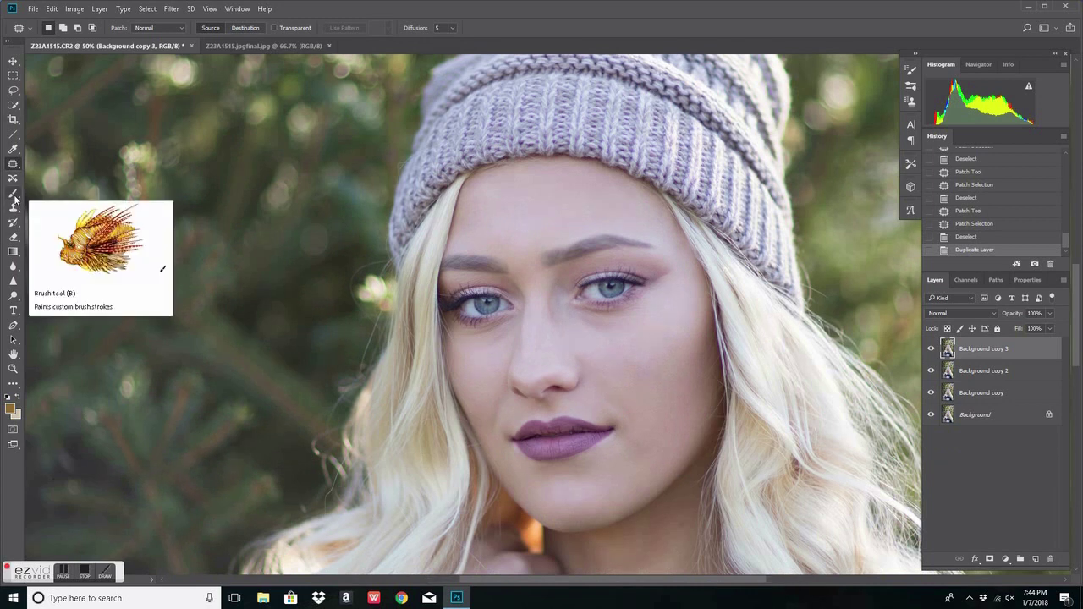
Try brushing sampled skin tone over the forehead at 67% opacity and compare with the layer hidden.
click(15, 196)
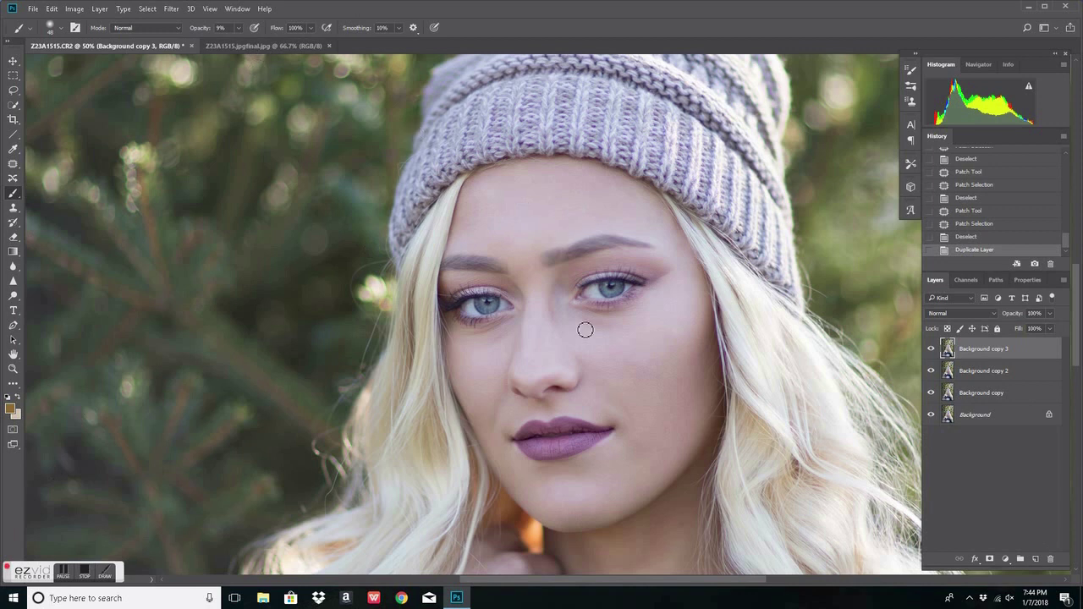
scroll(581, 325, down, 1)
scroll(584, 322, up, 1)
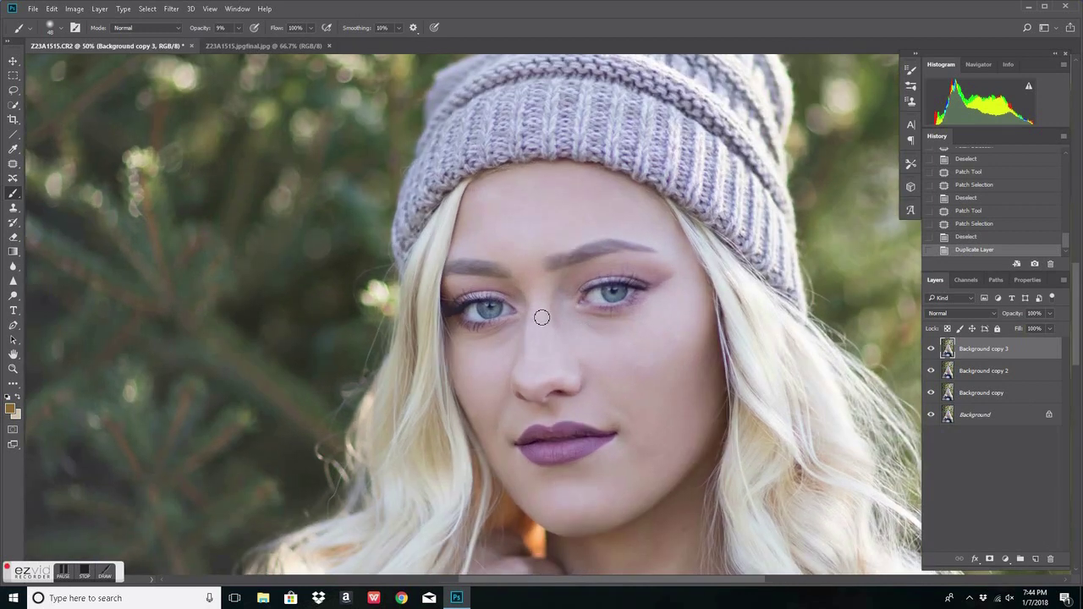
click(240, 29)
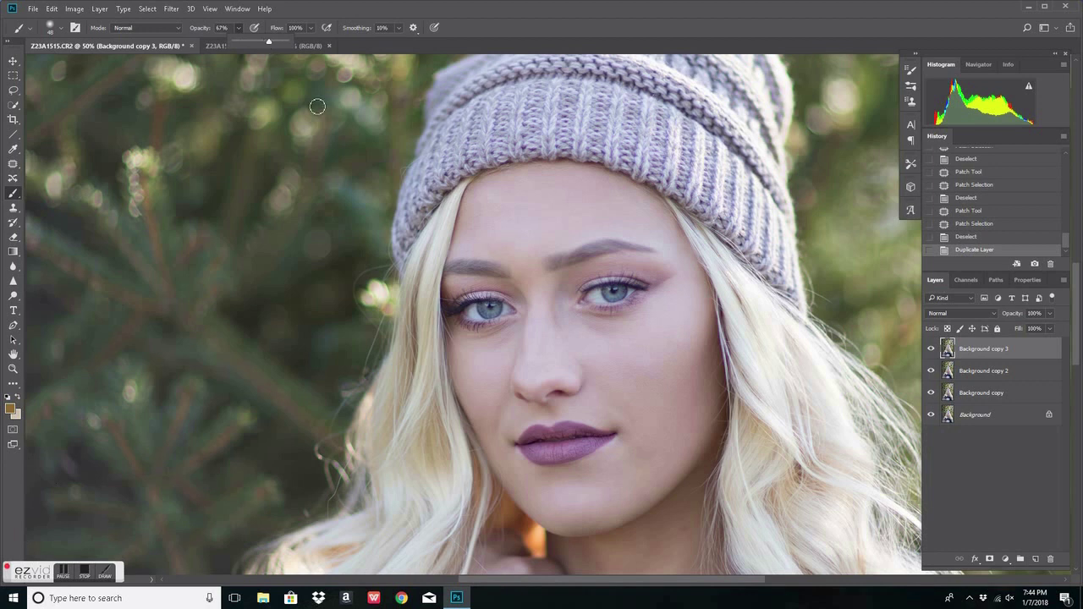
alt+click(559, 215)
drag(578, 210, 585, 208)
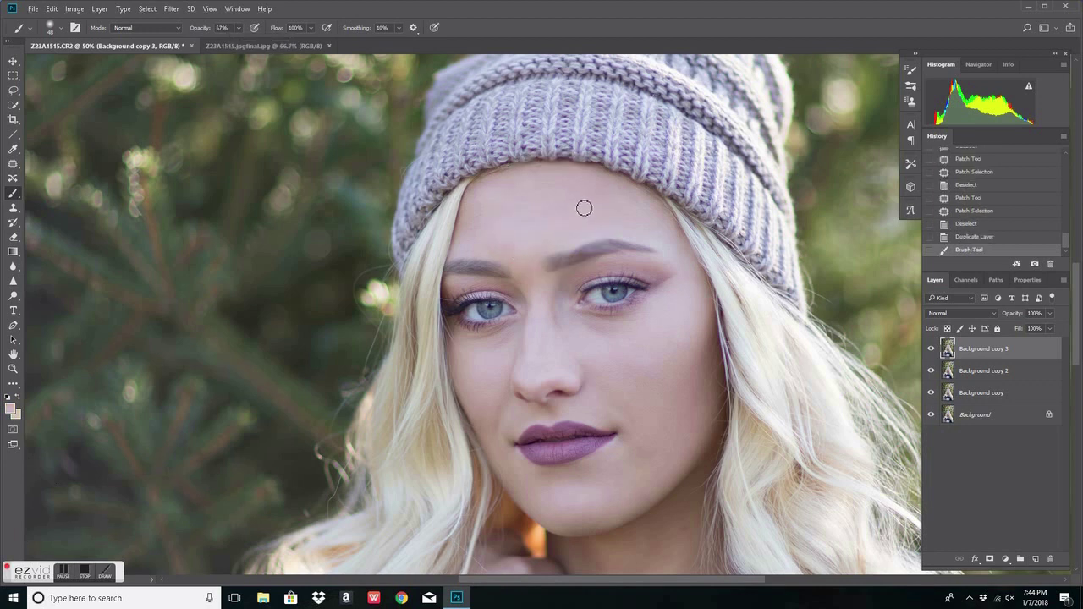
click(534, 196)
click(931, 349)
click(931, 349)
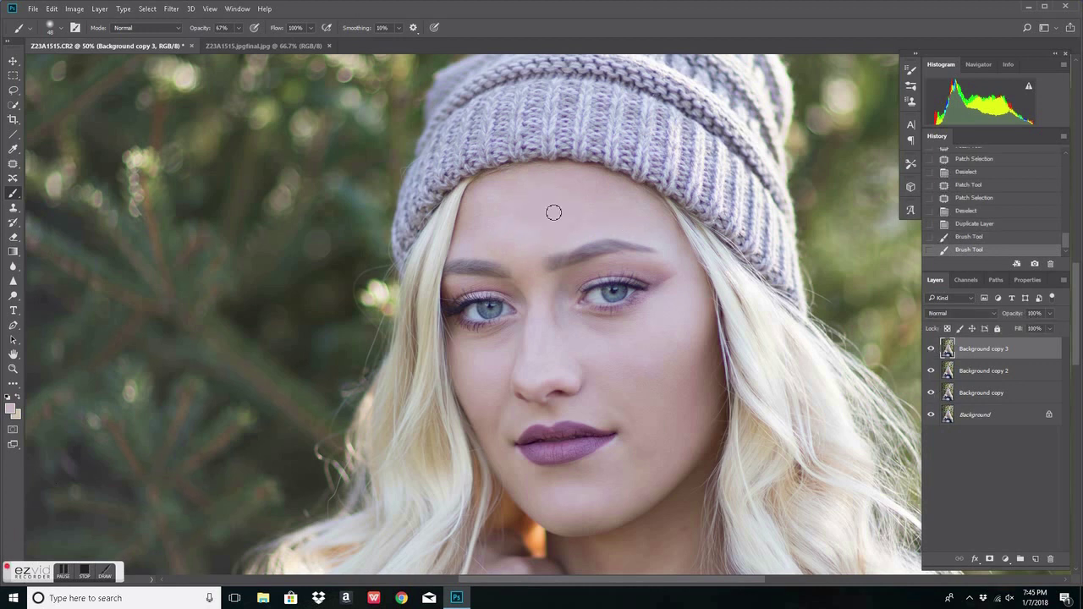
Undo the forehead brush strokes and the duplication of Background copy 2.
key(ctrl+z)
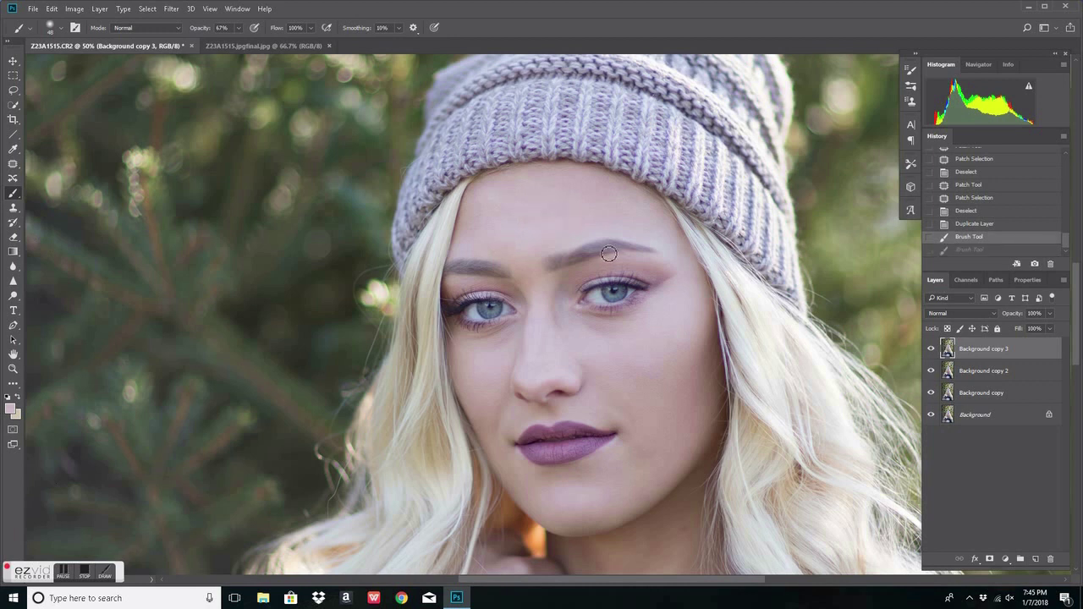
key(ctrl+alt+z)
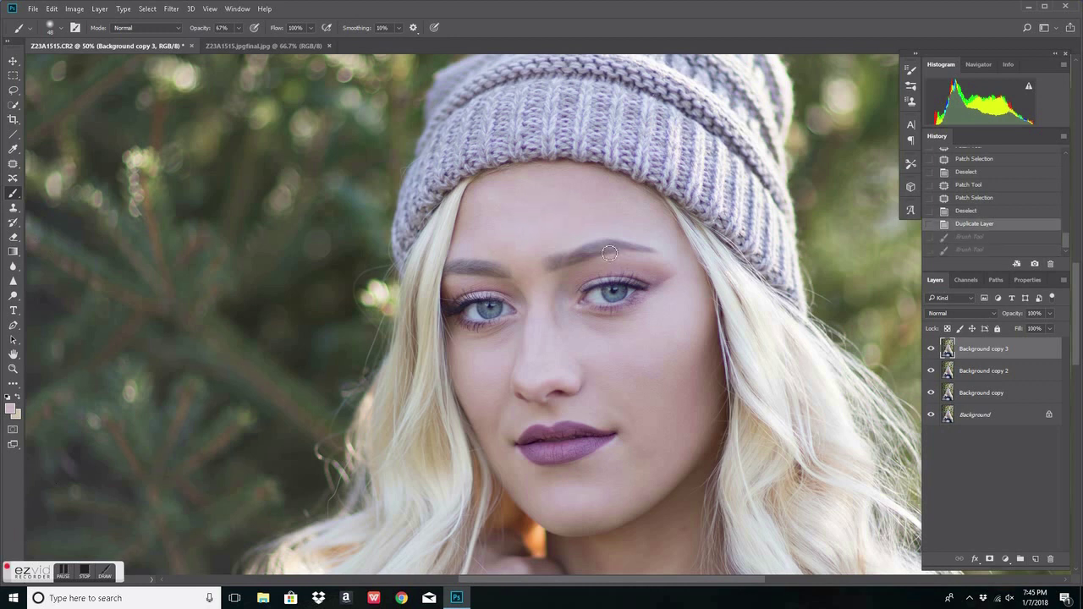
key(ctrl+alt+z)
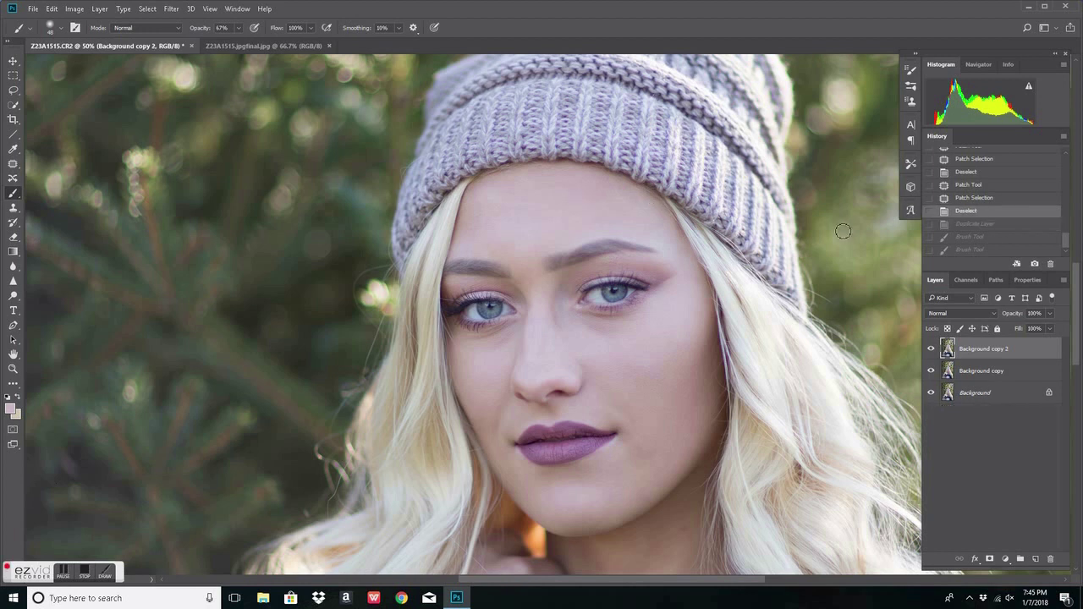
Duplicate Background copy 2 and brush sampled skin tone over the forehead with a 114 px soft round brush at 13% opacity.
drag(1027, 362, 1034, 560)
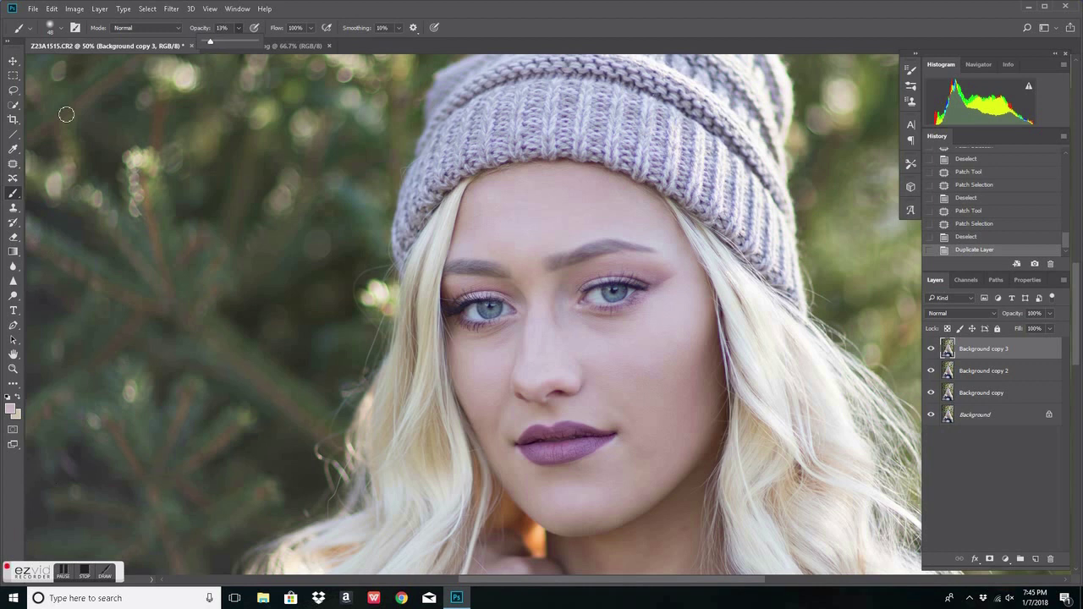
click(60, 28)
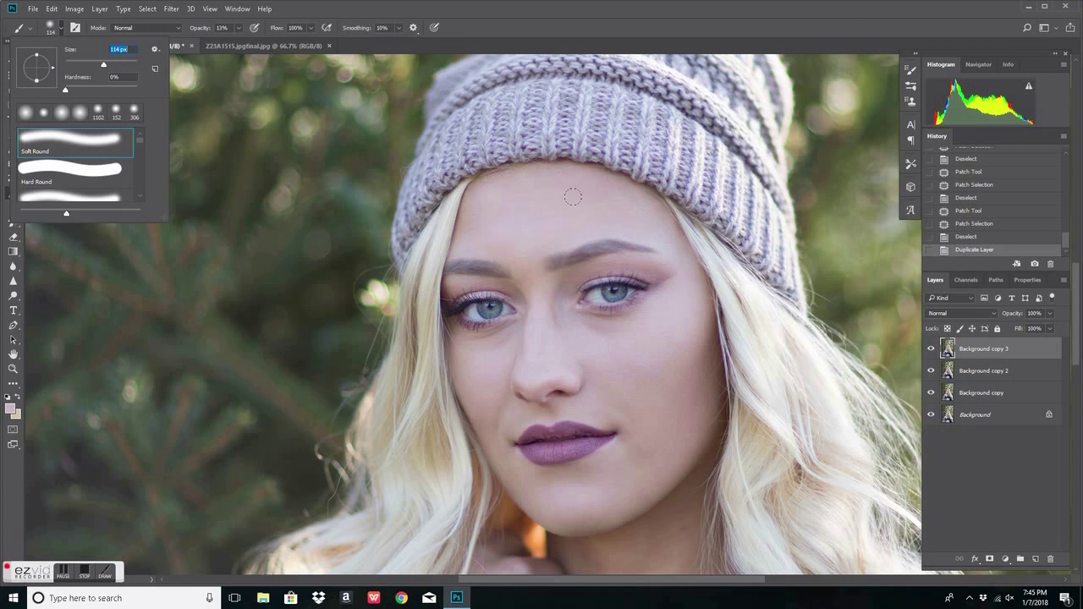
alt+click(532, 226)
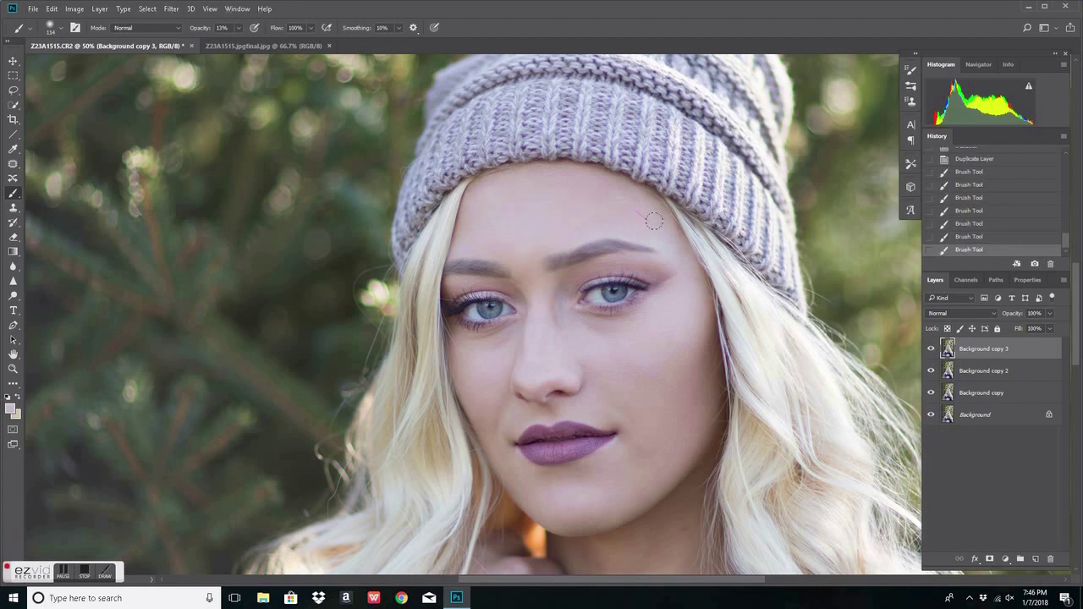
click(589, 200)
click(474, 240)
Compare the brushed forehead and temple with the Background copy 3 layer hidden and shown.
click(932, 349)
click(932, 349)
key(ctrl+plus)
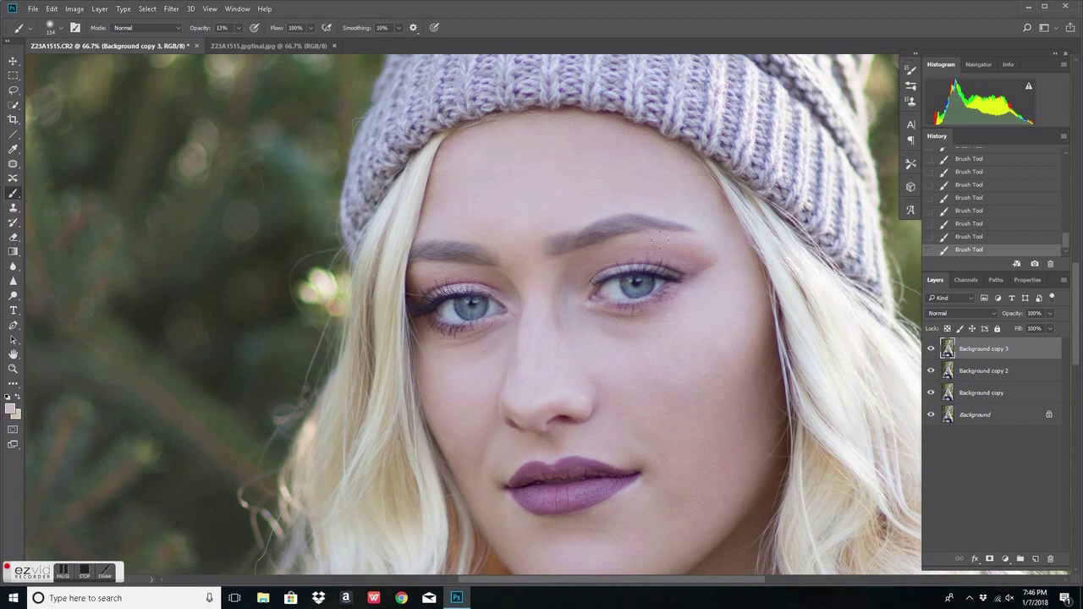
scroll(678, 255, up, 1)
scroll(679, 256, up, 5)
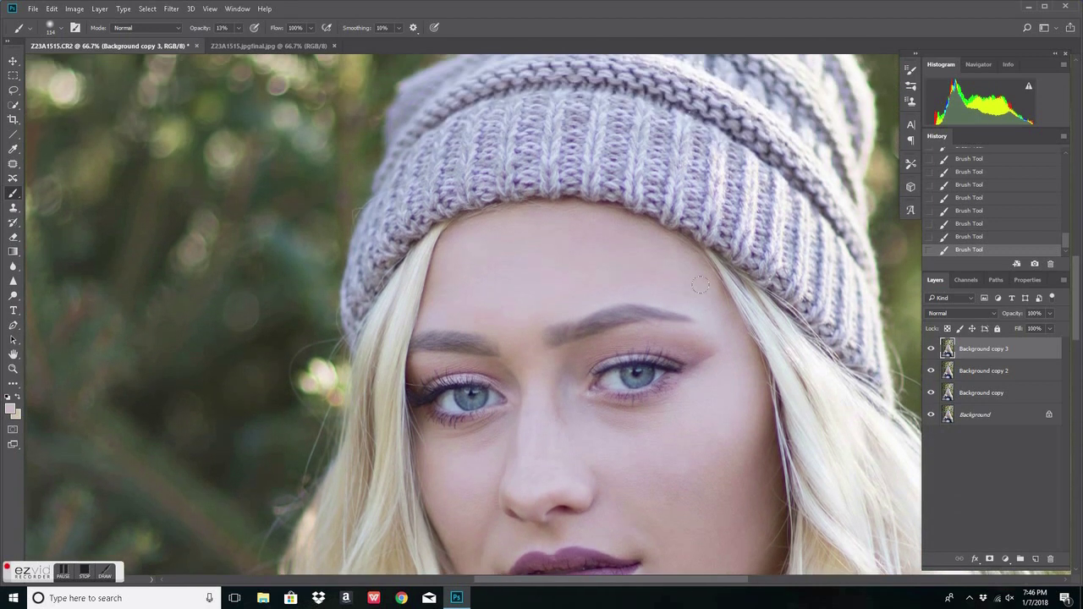
scroll(862, 375, down, 2)
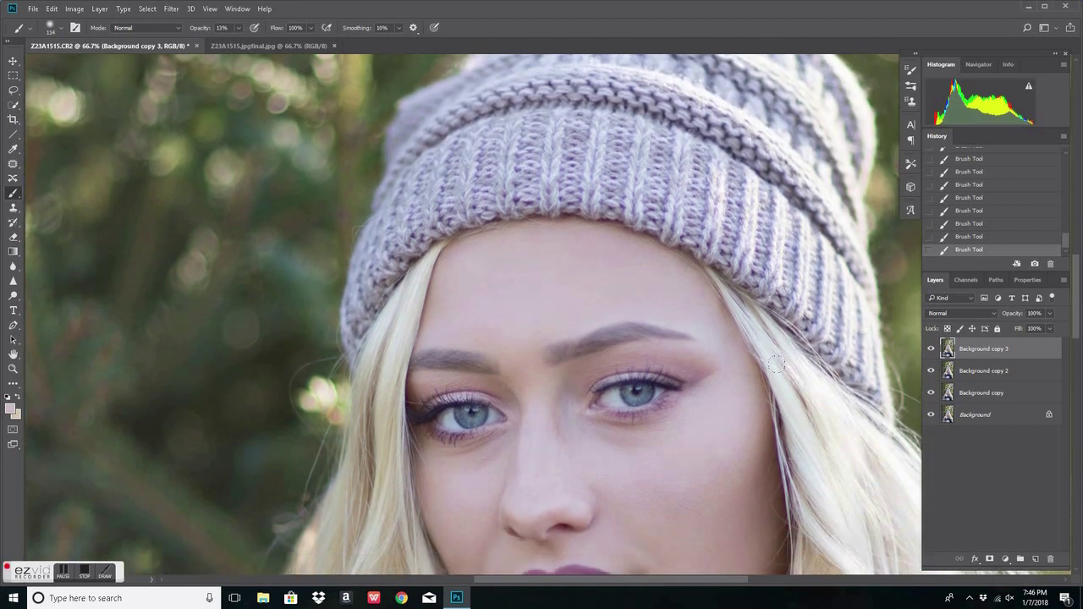
scroll(868, 347, down, 1)
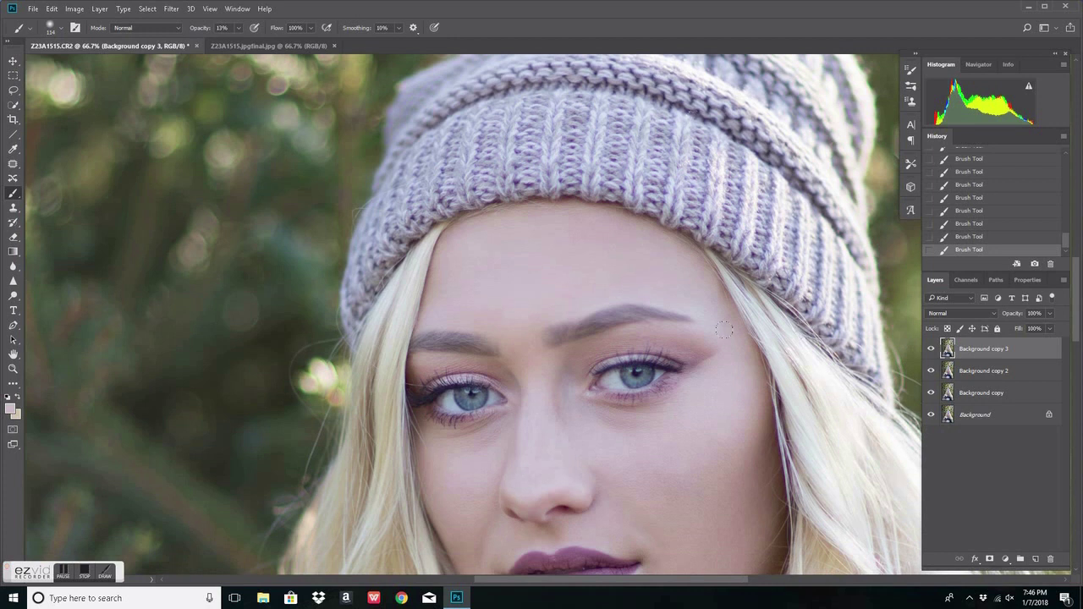
click(931, 349)
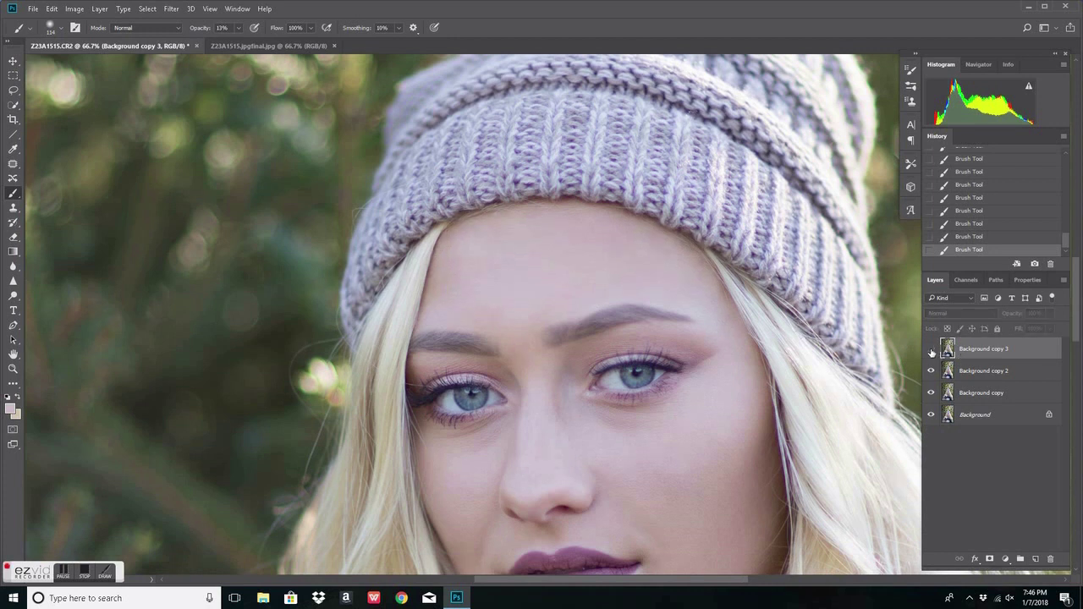
click(931, 350)
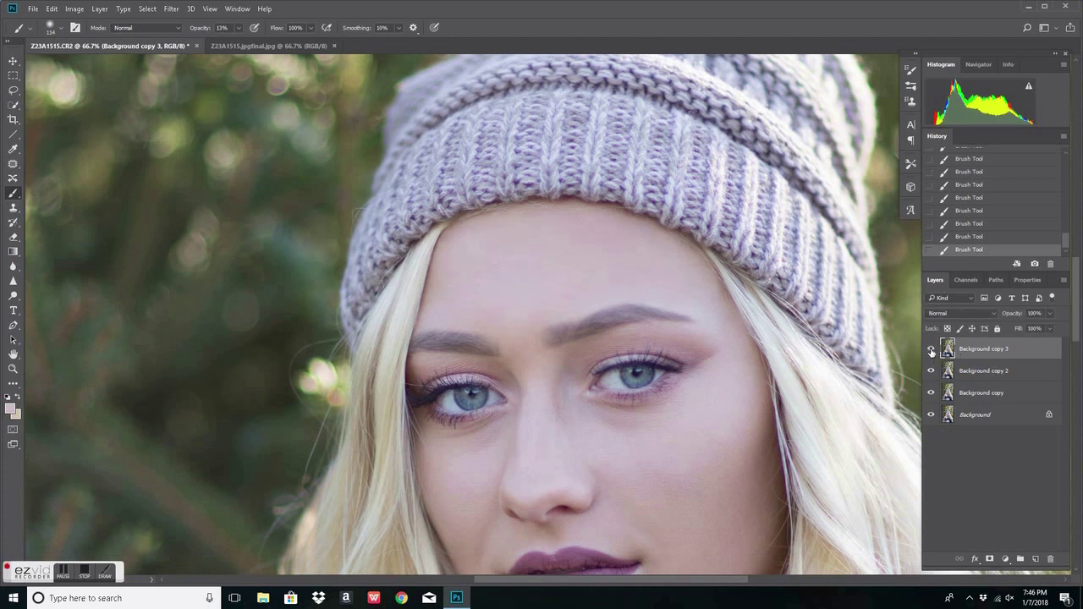
Try smoothing the upper forehead near the hairline with a smaller 69 px brush and compare with the layer hidden.
key(ctrl+plus)
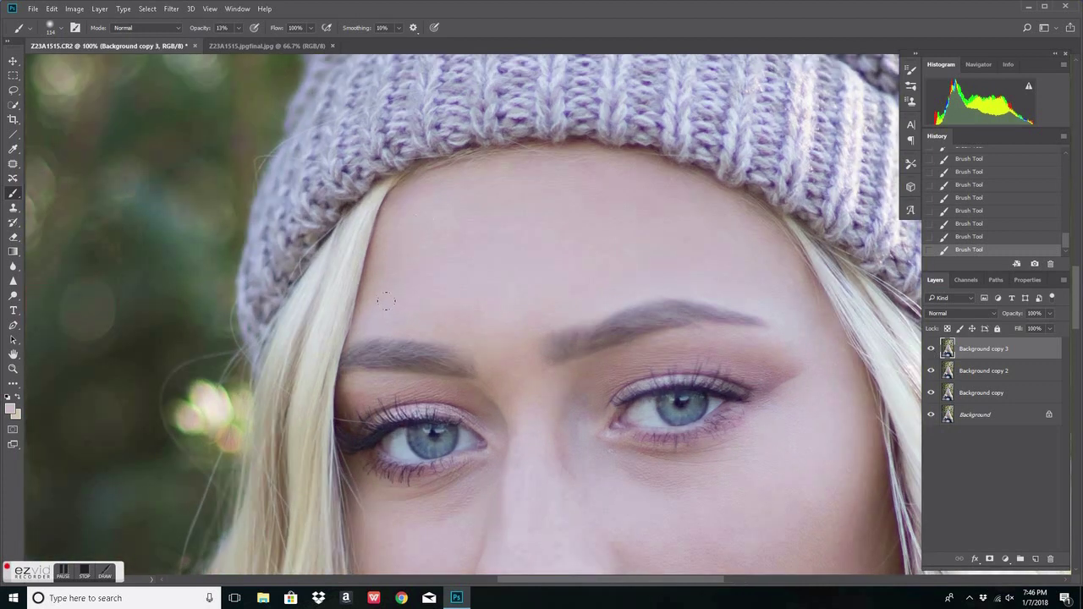
key(ctrl+plus)
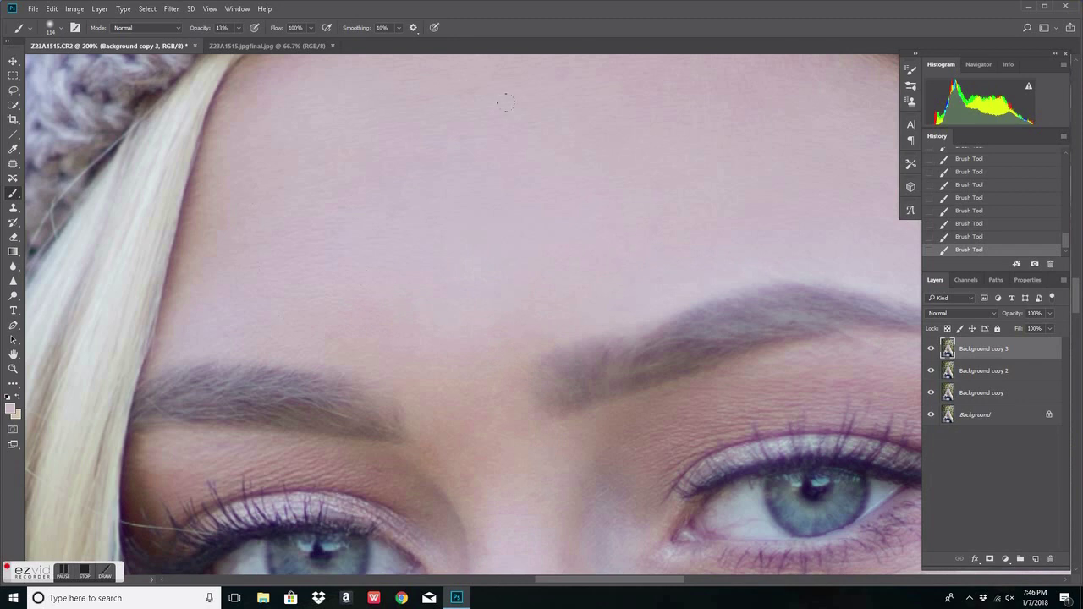
scroll(400, 243, up, 3)
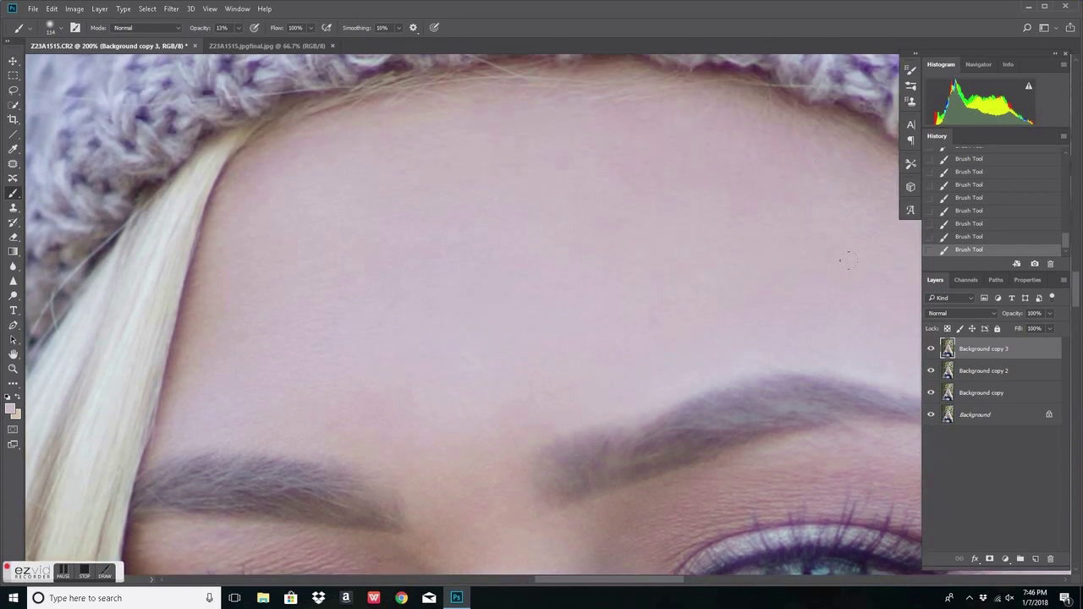
click(64, 30)
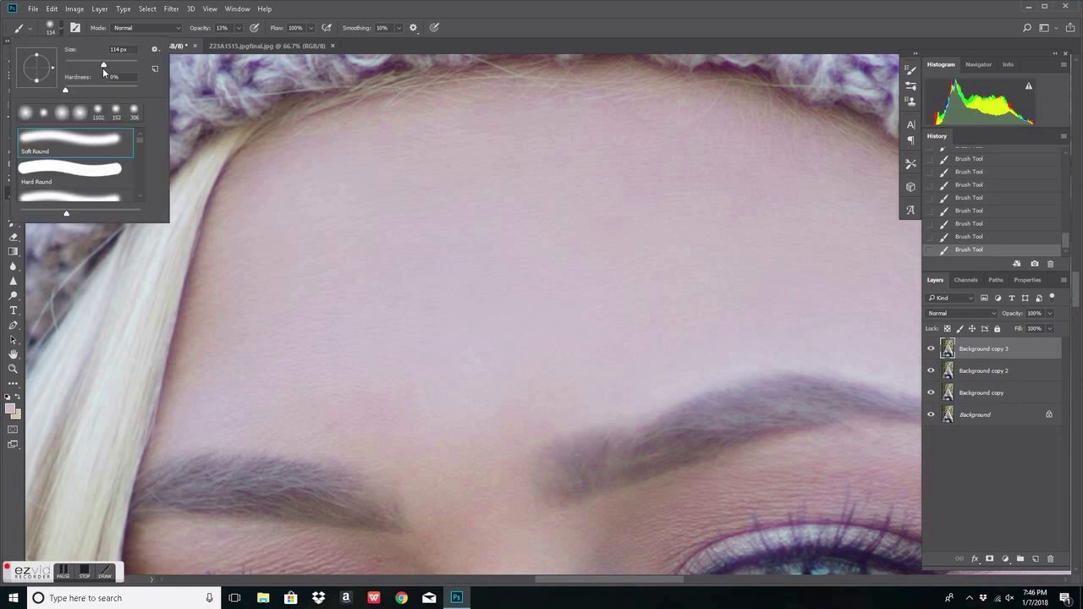
click(375, 189)
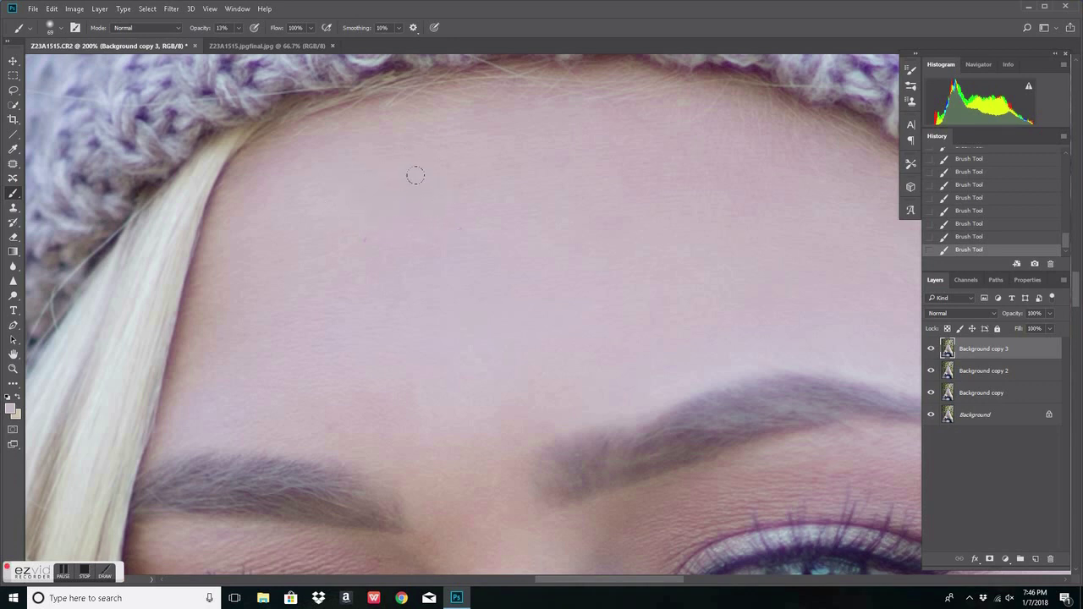
click(931, 348)
click(931, 349)
Undo the last three brush strokes on the forehead.
key(ctrl+z)
key(ctrl+alt+z)
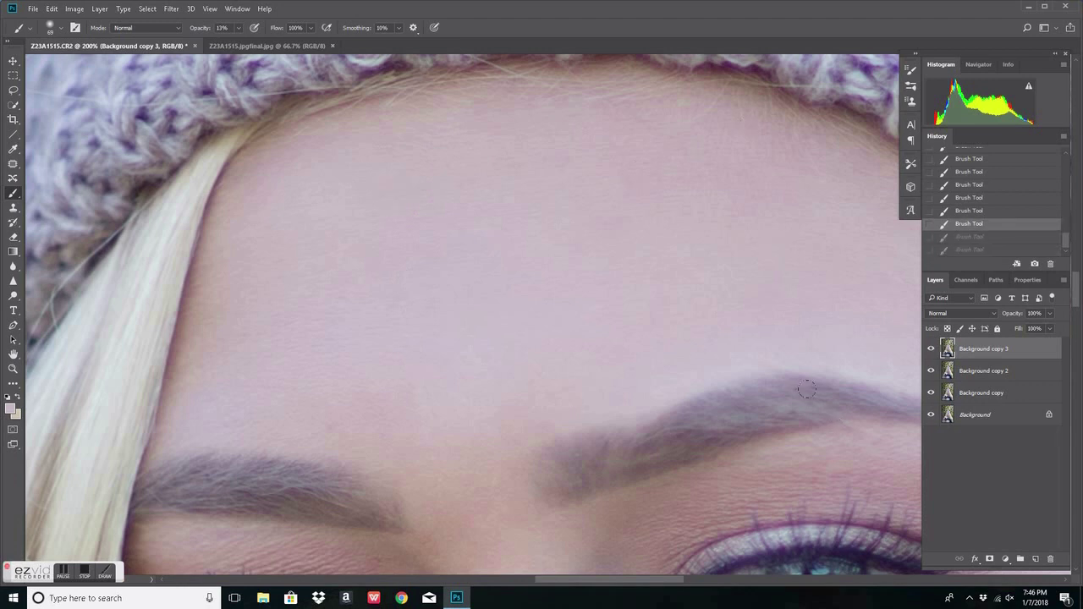
key(ctrl+alt+z)
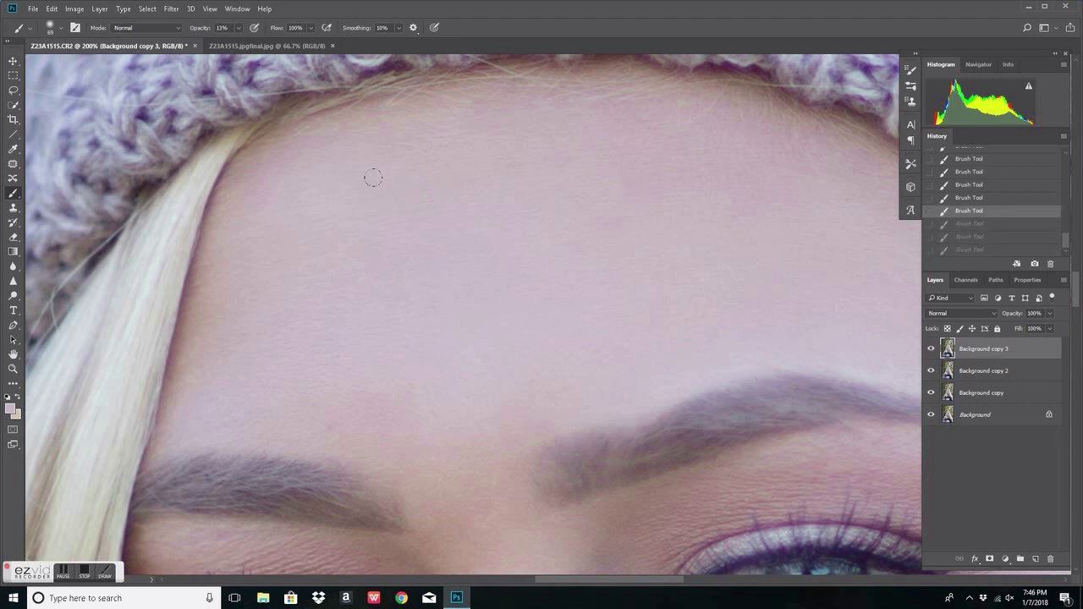
Brush the lower forehead and the skin beside the nose bridge with sampled skin tone, using a 92 px brush at 13% opacity.
key(ctrl+minus)
key(ctrl+minus)
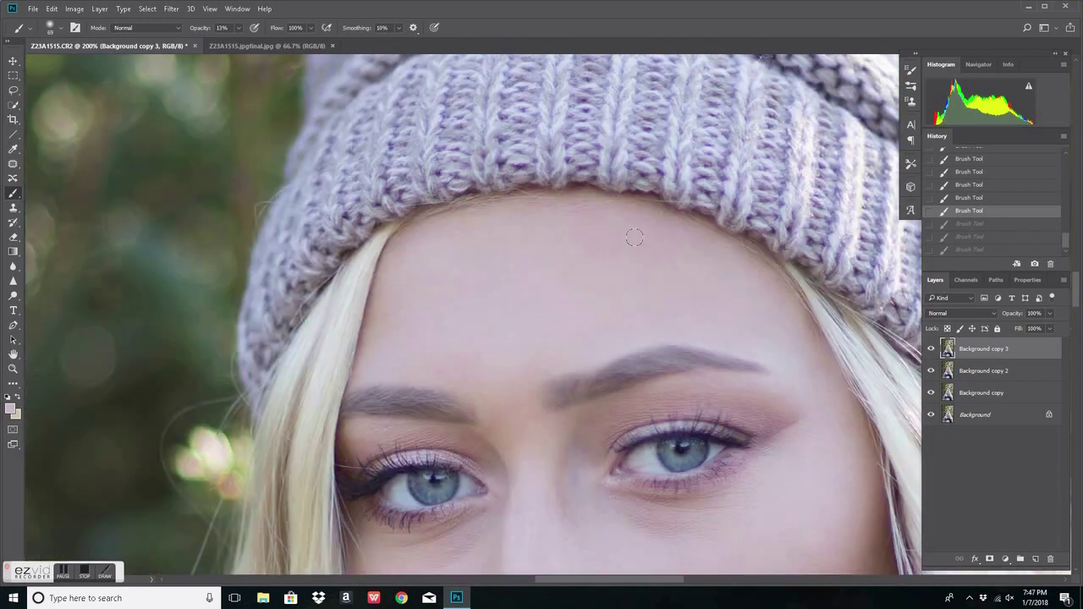
key(ctrl+minus)
scroll(499, 297, down, 2)
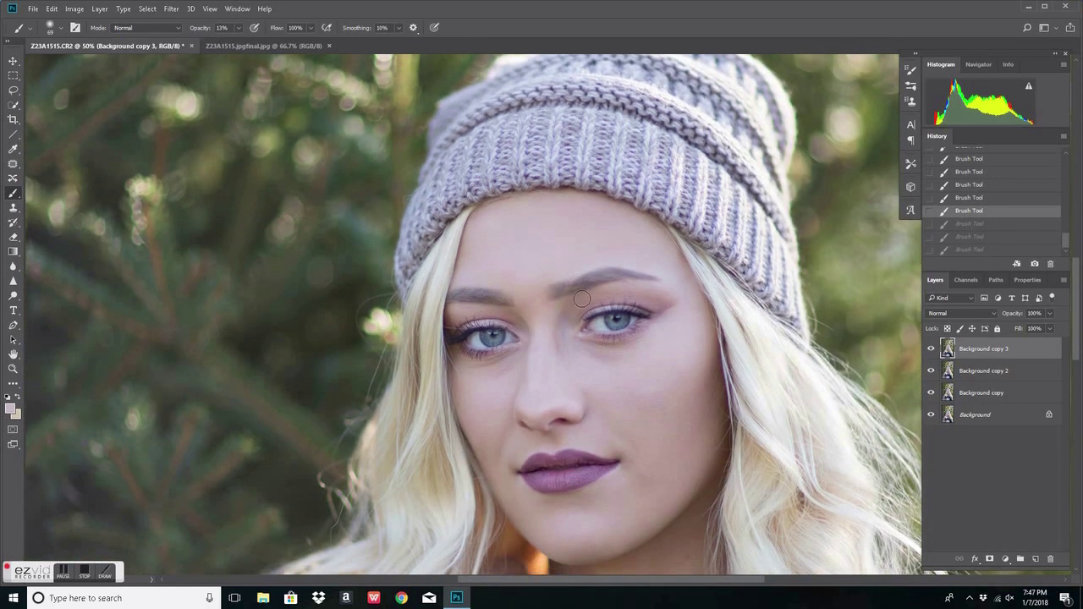
mouse_move(568, 244)
mouse_down()
mouse_move(587, 237)
mouse_move(567, 263)
mouse_up()
key(ctrl+plus)
alt+click(532, 332)
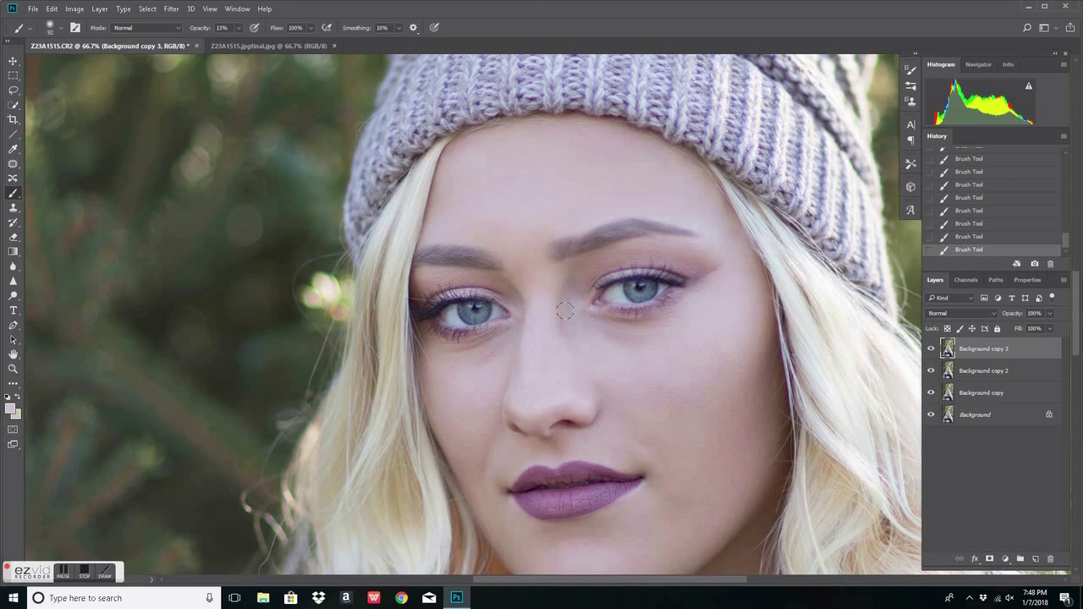
Brush sampled skin tone beneath the eye beside the nose and compare with the Background copy 3 layer hidden.
scroll(701, 388, down, 1)
drag(701, 388, 649, 369)
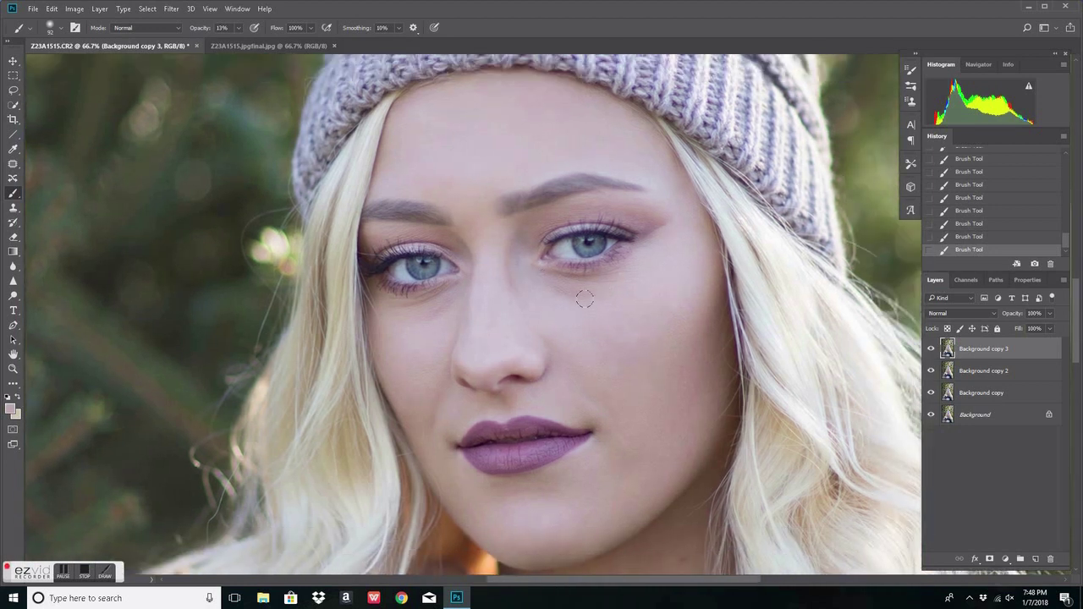
alt+click(535, 295)
click(931, 349)
click(931, 348)
Enlarge the brush to 136 px for smoothing the cheek below the eye.
click(56, 28)
drag(98, 65, 102, 70)
key(Return)
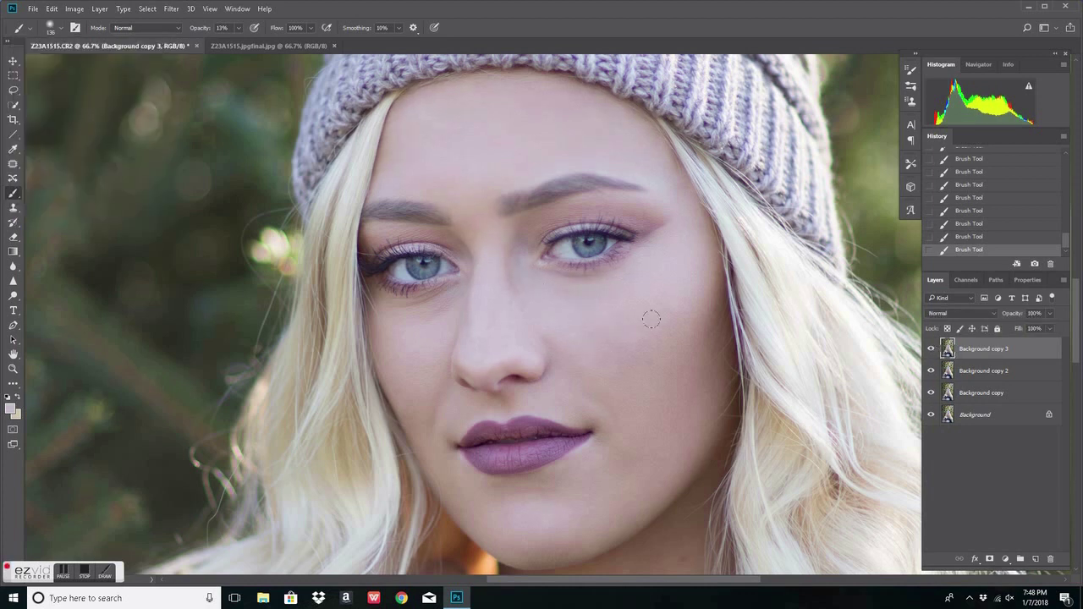
Set the brush to 84 px and keep smoothing the face with sampled skin tone on the Background copy 3 layer.
scroll(597, 386, down, 2)
scroll(597, 387, down, 1)
click(61, 28)
key(Return)
scroll(514, 406, up, 1)
scroll(514, 406, up, 2)
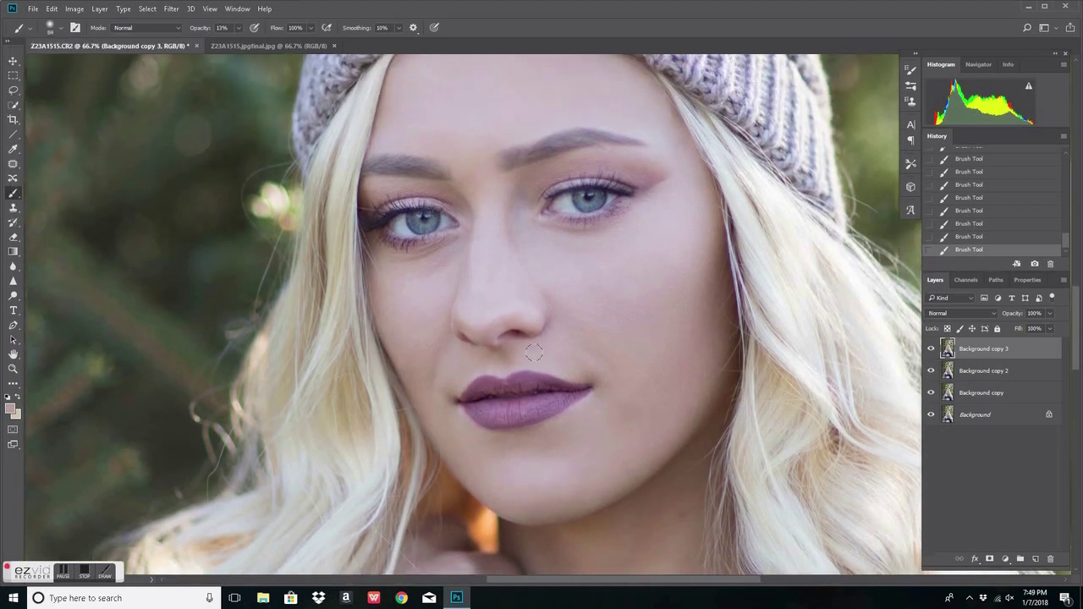
scroll(432, 347, up, 1)
scroll(412, 332, up, 1)
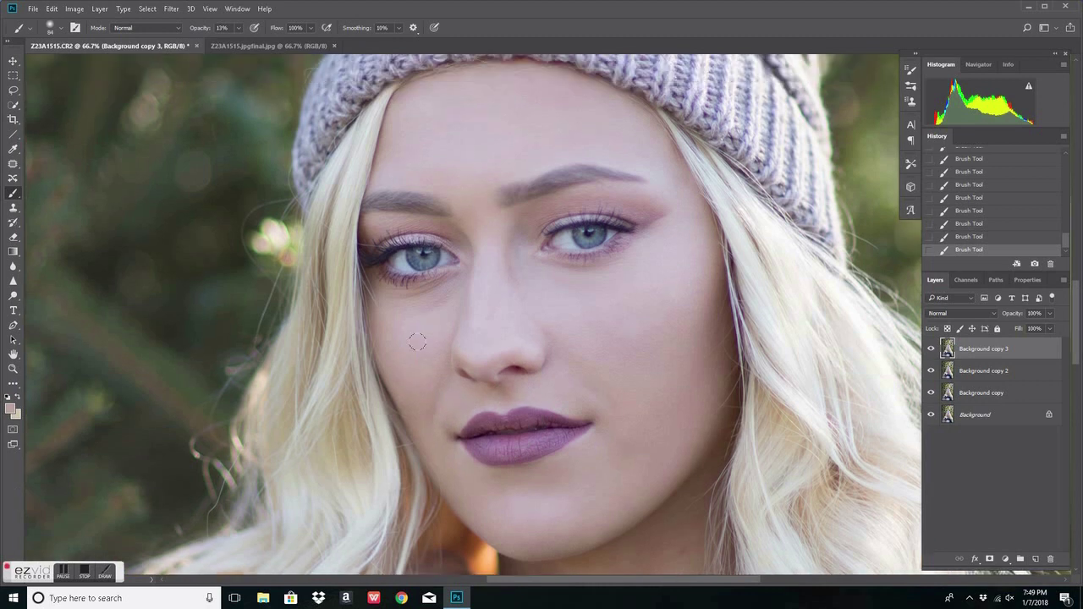
scroll(457, 338, up, 1)
scroll(475, 364, up, 3)
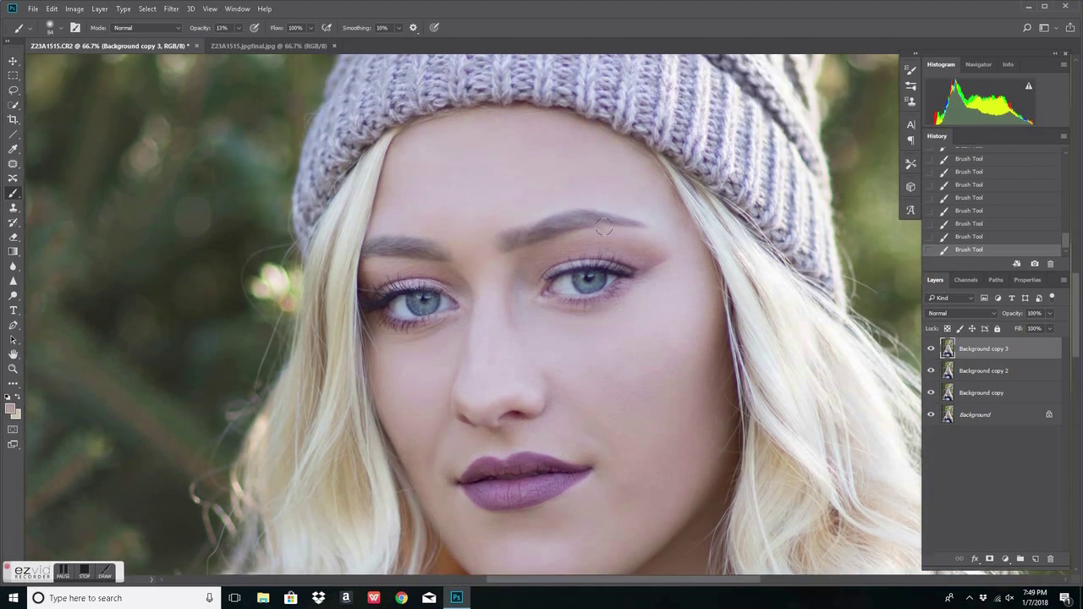
Compare the whole portrait with the Background copy 3 layer hidden and shown.
scroll(605, 441, down, 2)
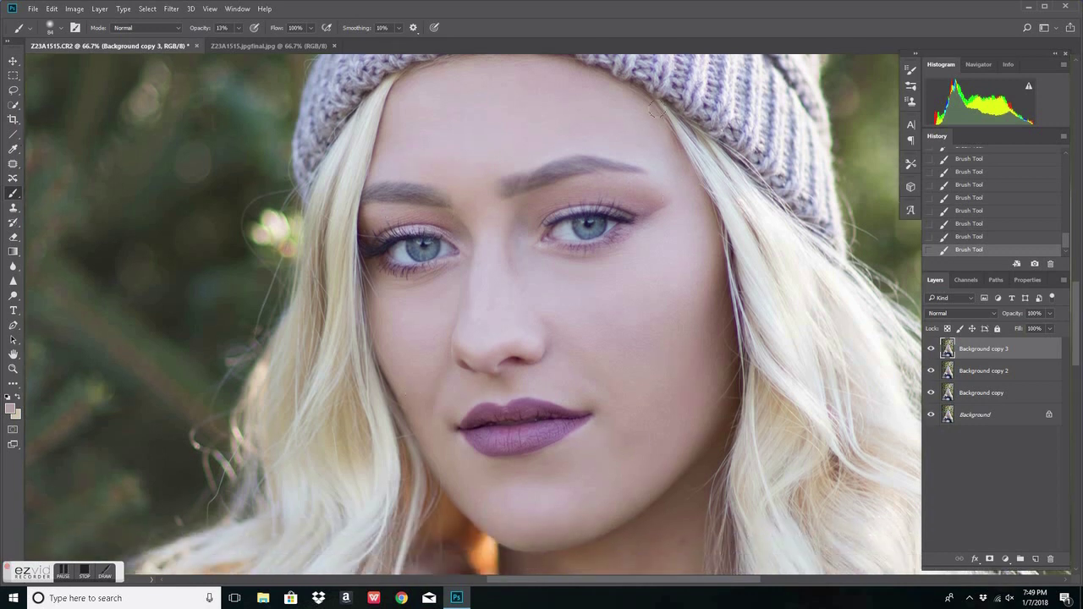
scroll(656, 108, down, 3)
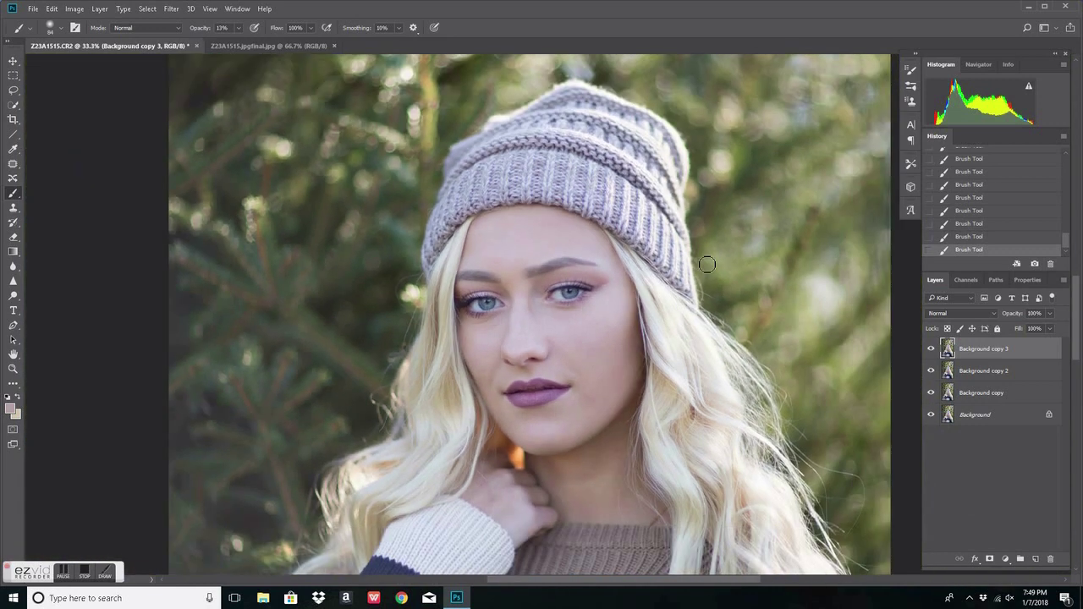
scroll(708, 264, down, 2)
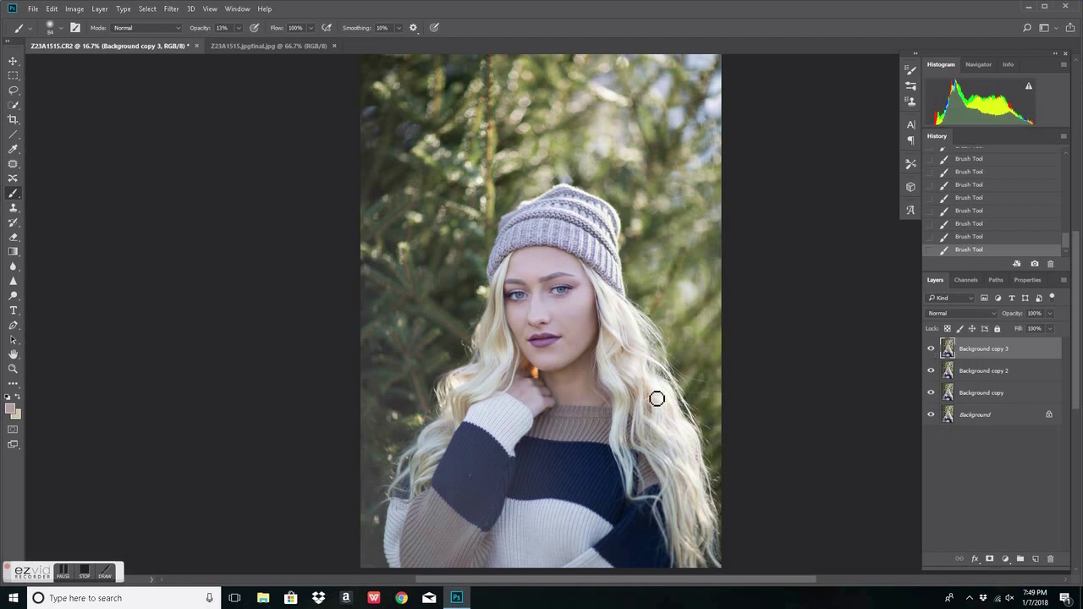
scroll(602, 335, up, 1)
scroll(560, 266, down, 1)
click(931, 348)
click(931, 349)
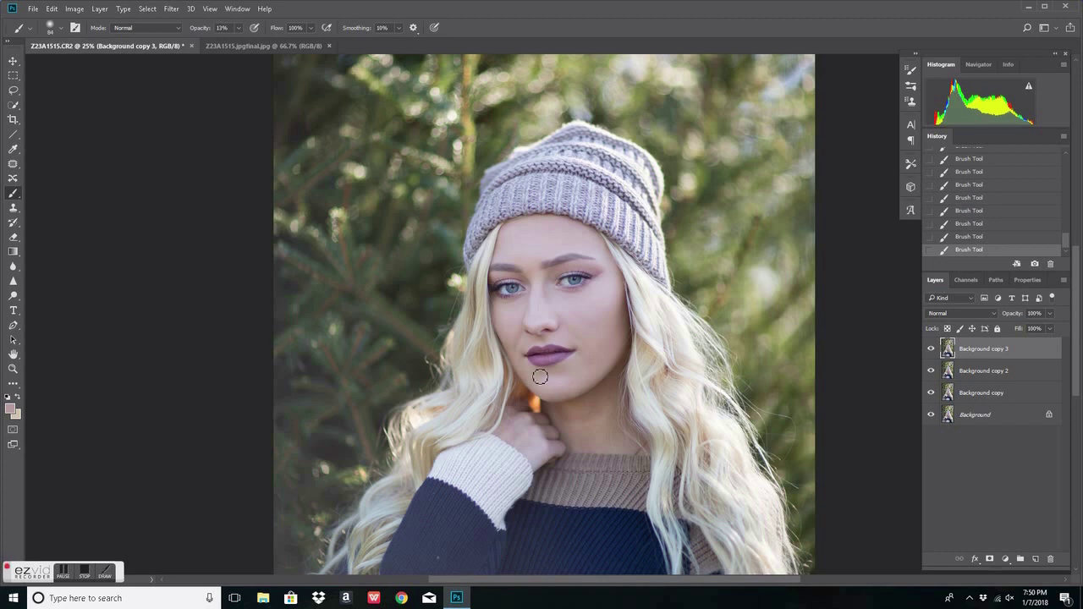
Duplicate the Background copy 3 layer and activate the Patch tool for retouching the portrait.
scroll(542, 376, up, 1)
drag(1014, 352, 1035, 559)
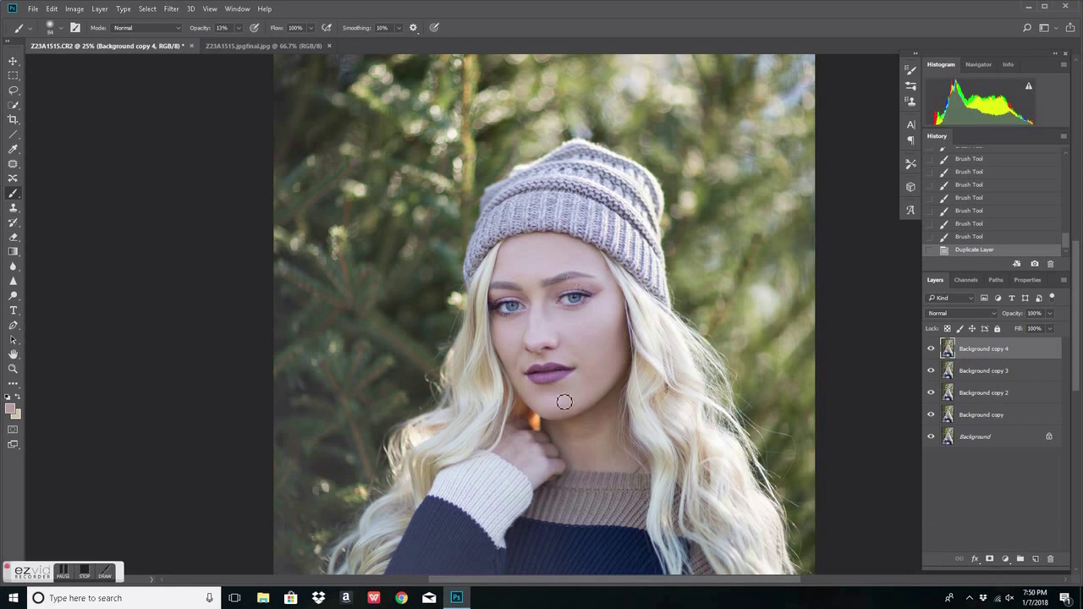
click(14, 165)
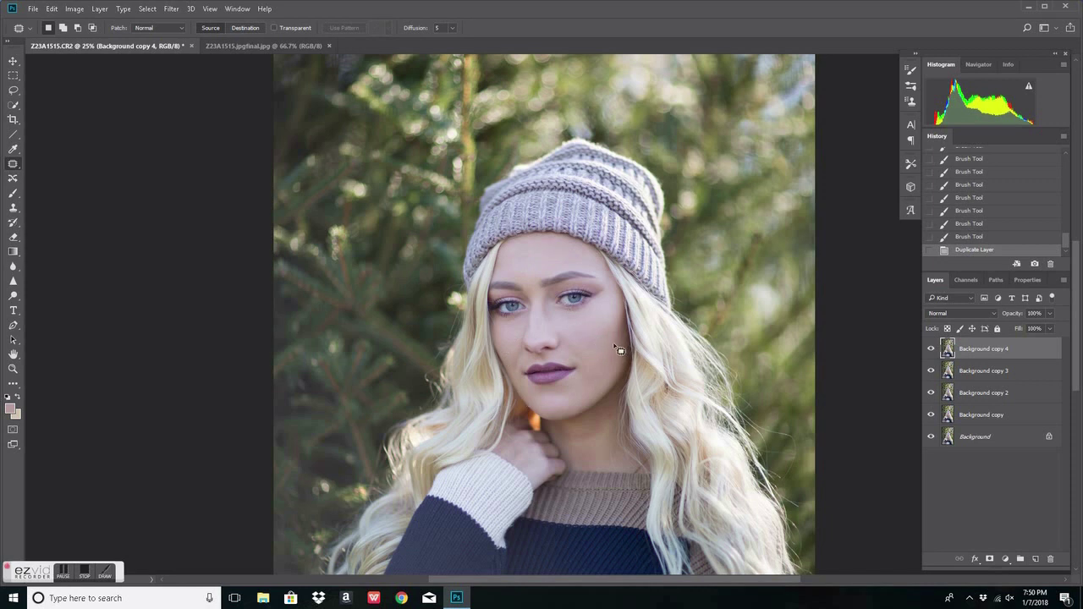
key(ctrl+plus)
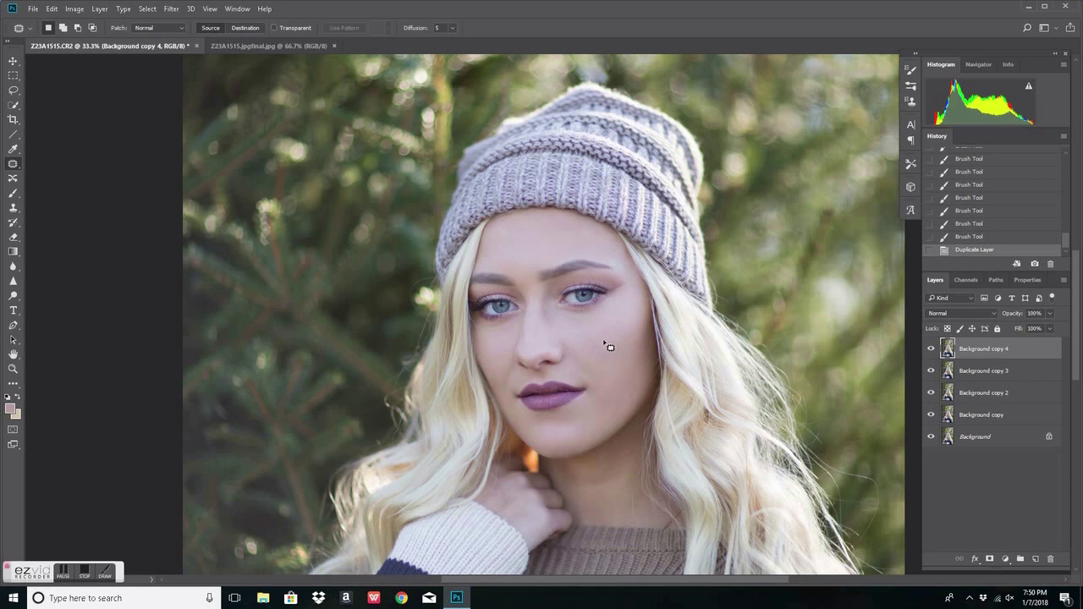
scroll(592, 440, down, 1)
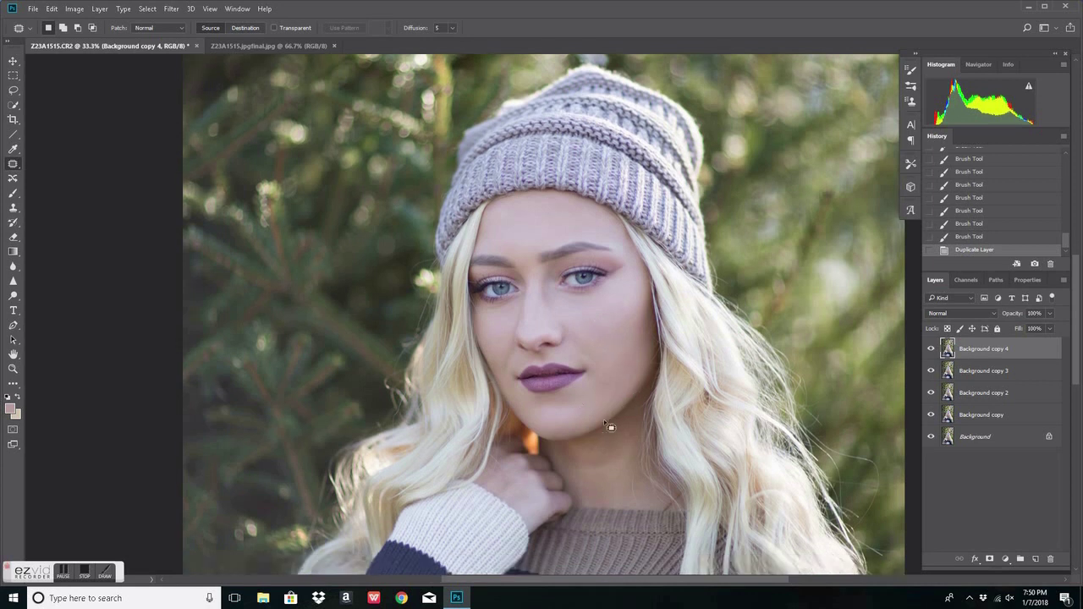
scroll(567, 445, down, 1)
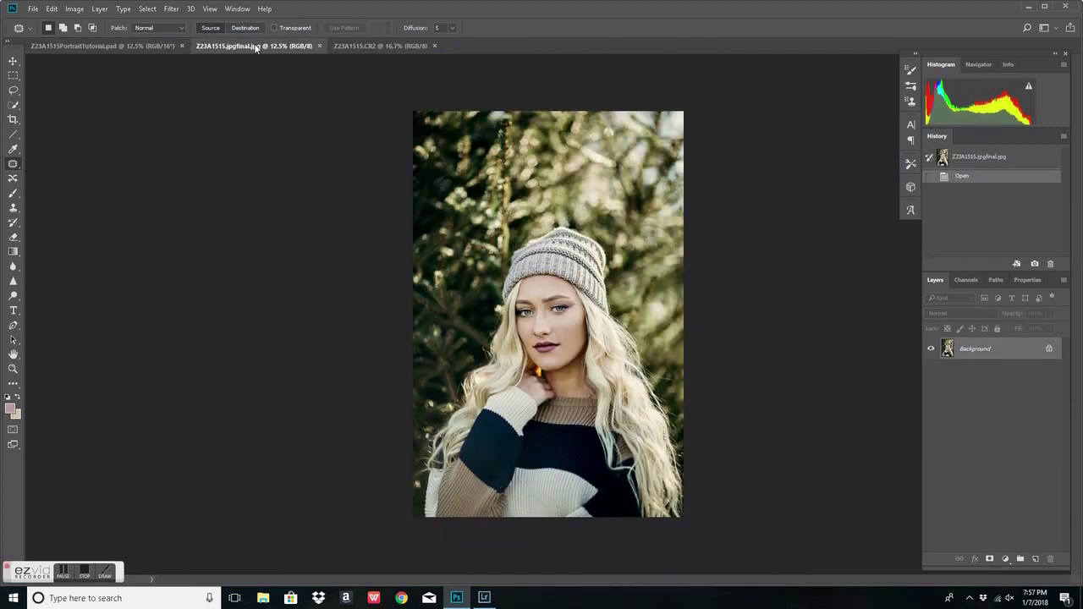
Compare Z23A1515PortraitTutorial.psd with Z23A1515.jpgfinal.jpg and the raw Z23A1515.CR2 at 16.7% zoom.
key(ctrl+plus)
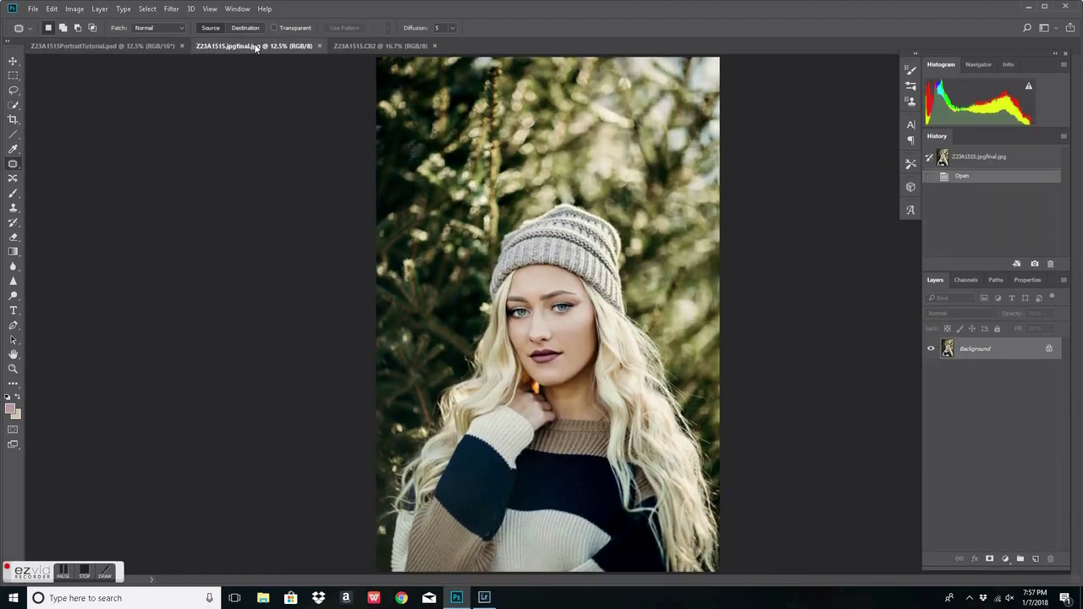
click(154, 47)
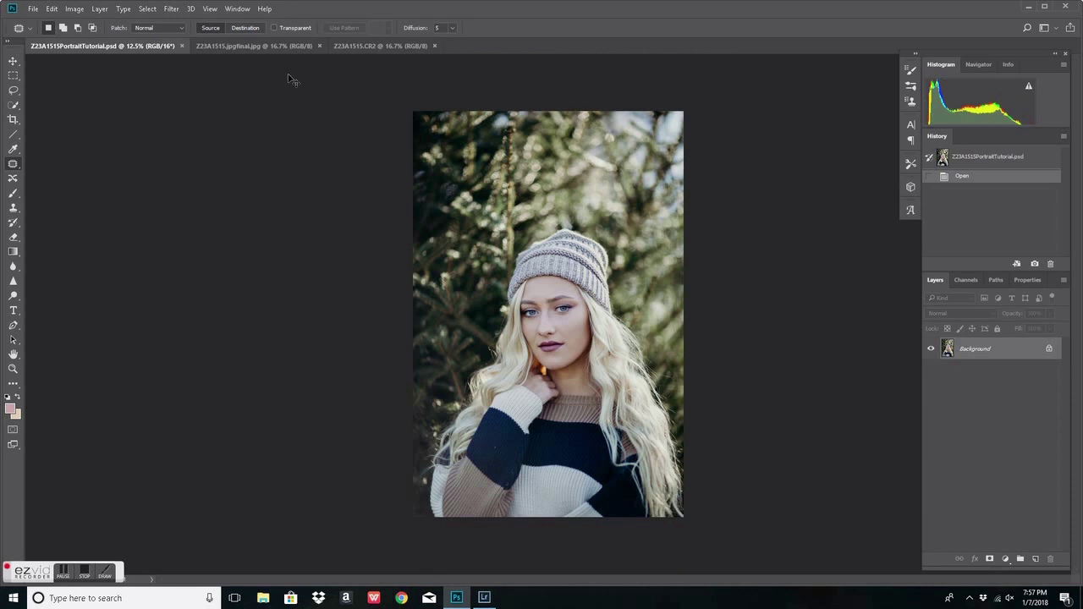
key(ctrl+plus)
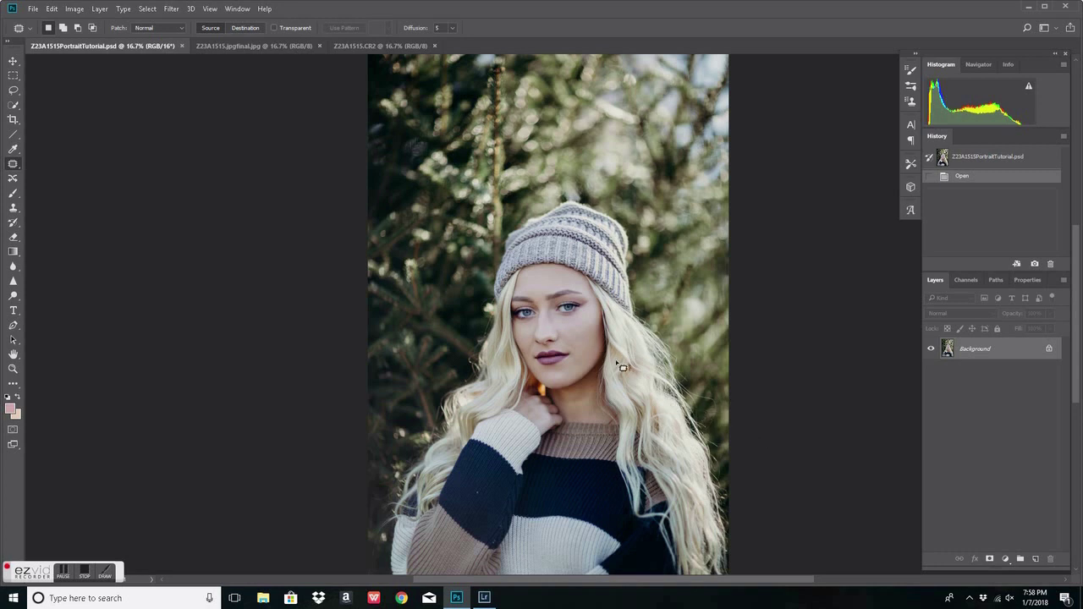
click(377, 44)
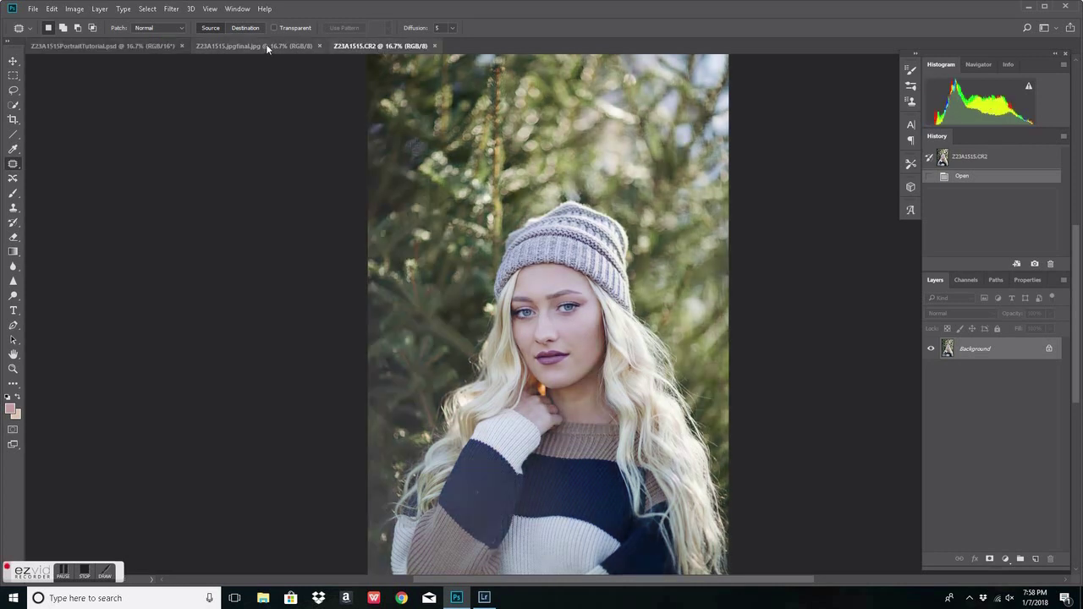
key(ctrl+shift+Tab)
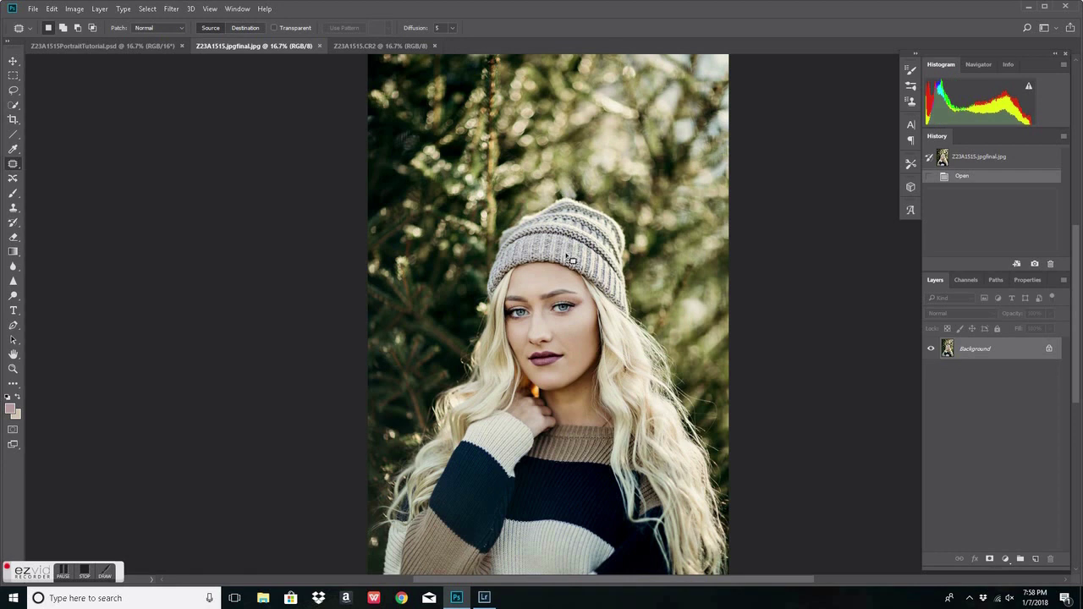
click(125, 49)
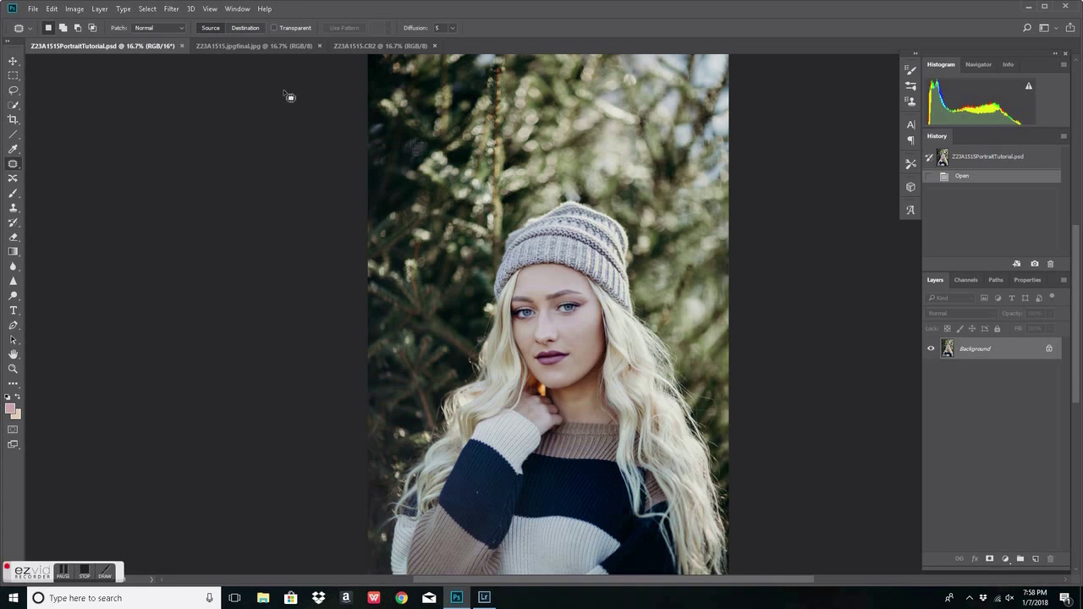
click(271, 47)
click(142, 46)
key(ctrl+Tab)
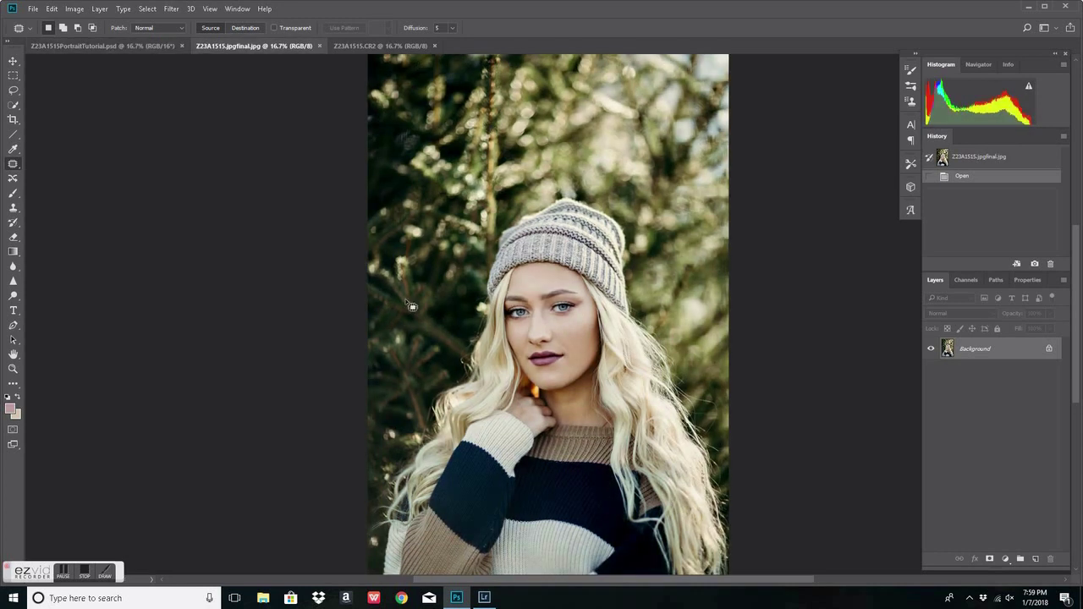
key(ctrl+shift+Tab)
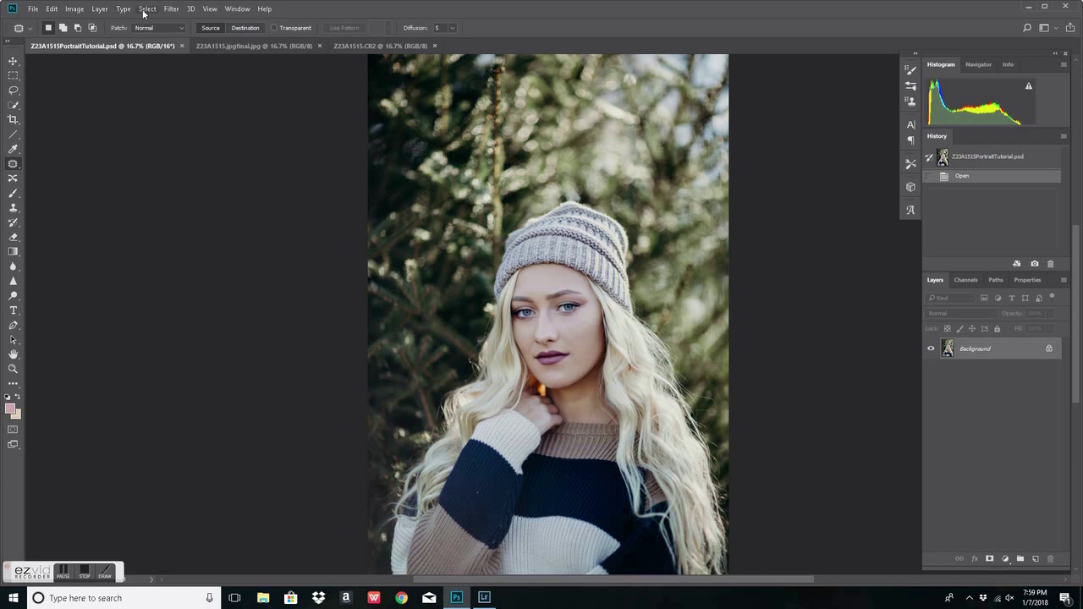
Apply the Camera Raw Filter with Temperature +10, Exposure -0.10, Contrast +12, Highlights -25 and Whites +24, and slightly raise Clarity.
click(170, 10)
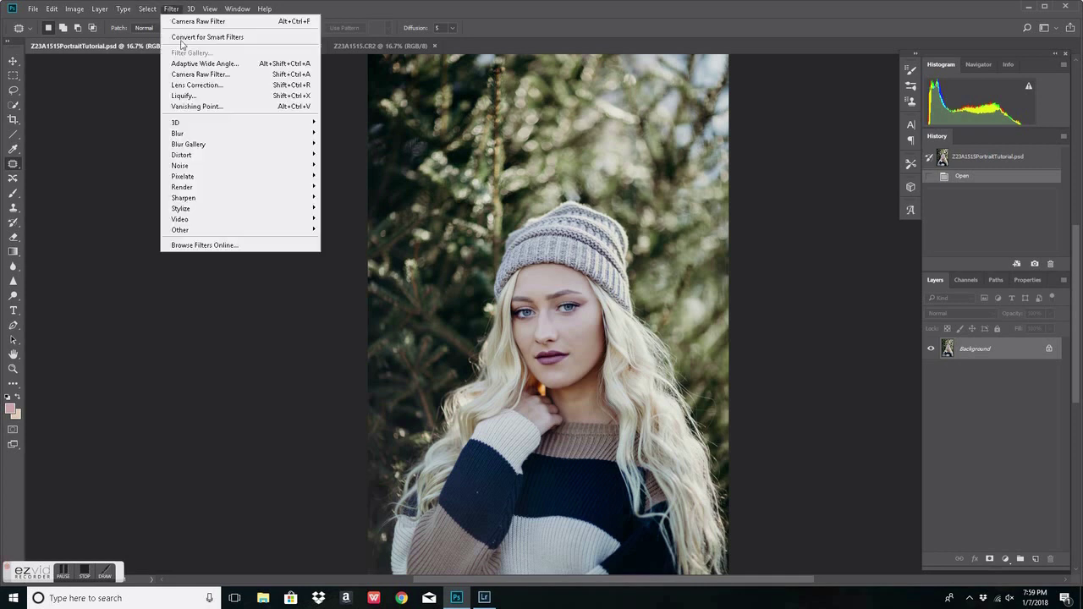
click(222, 78)
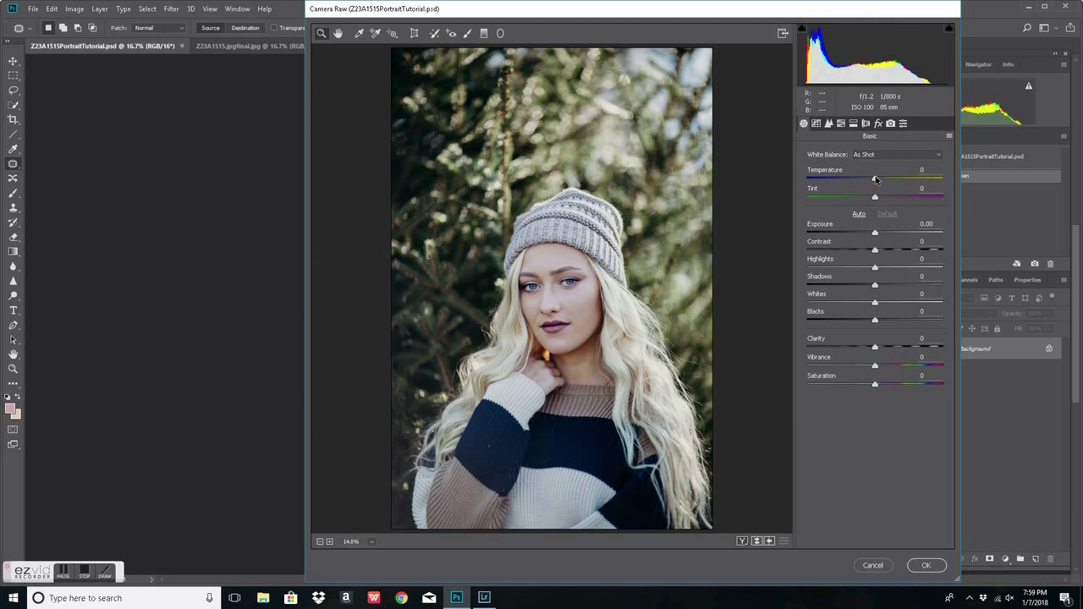
drag(875, 179, 881, 179)
drag(875, 234, 883, 251)
mouse_move(876, 329)
mouse_down()
mouse_move(858, 321)
mouse_move(875, 321)
mouse_up()
mouse_move(874, 268)
mouse_down()
mouse_move(855, 267)
mouse_move(891, 302)
mouse_move(859, 271)
mouse_up()
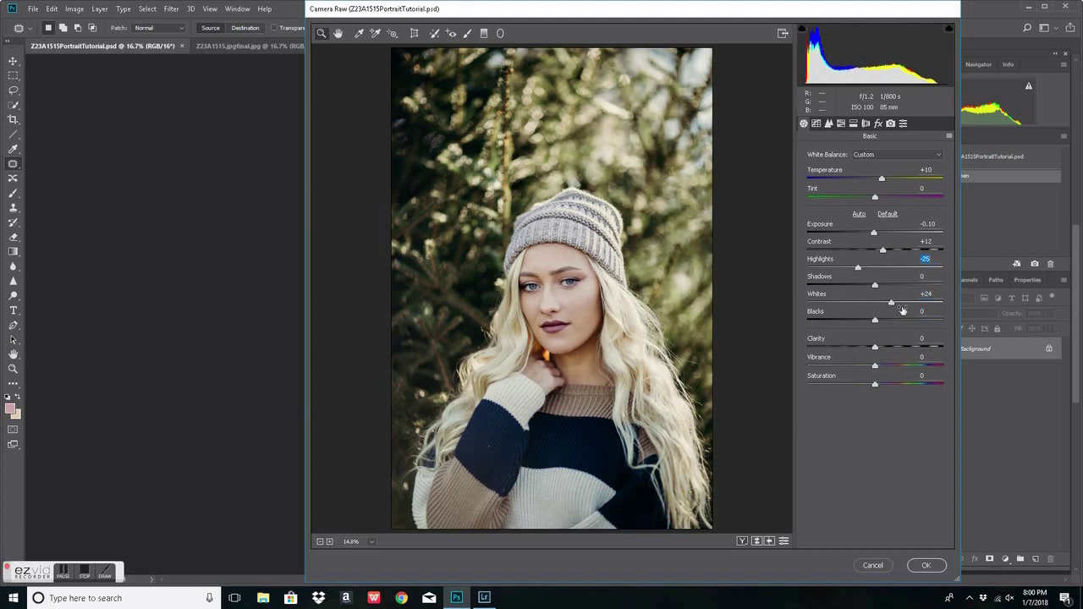
drag(877, 351, 879, 351)
click(829, 123)
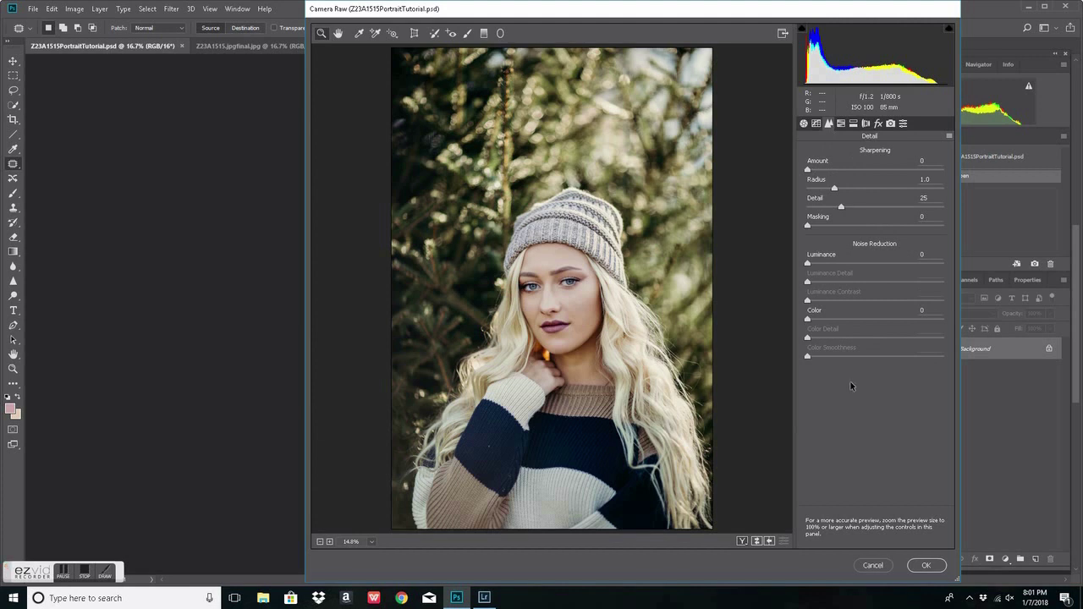
click(866, 123)
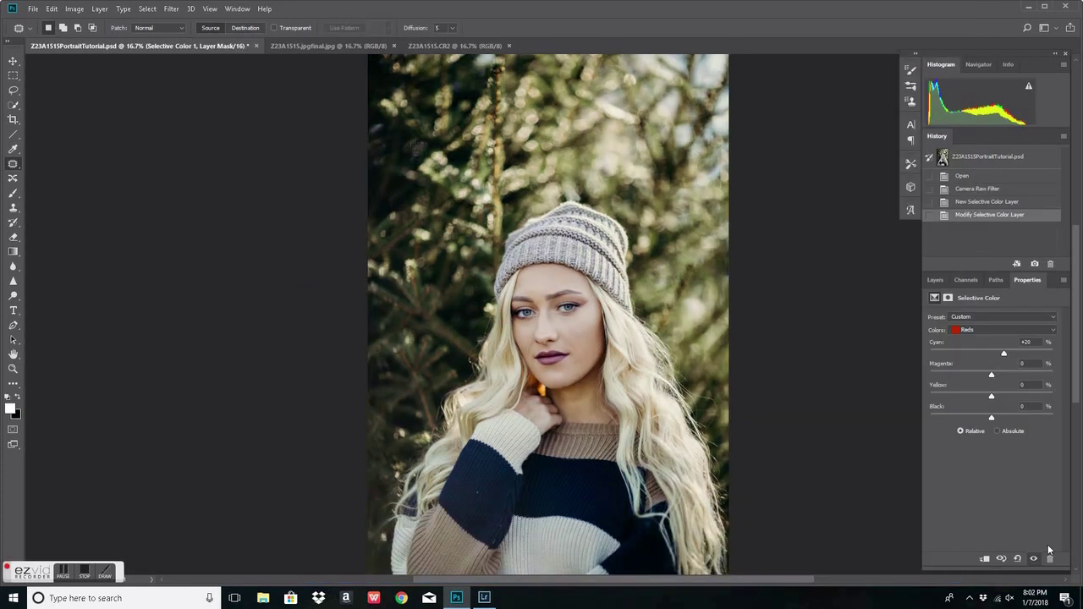
Show the layer stack and compare the graded portrait with the raw Z23A1515.CR2 and the finished Z23A1515.jpgfinal.jpg.
click(936, 281)
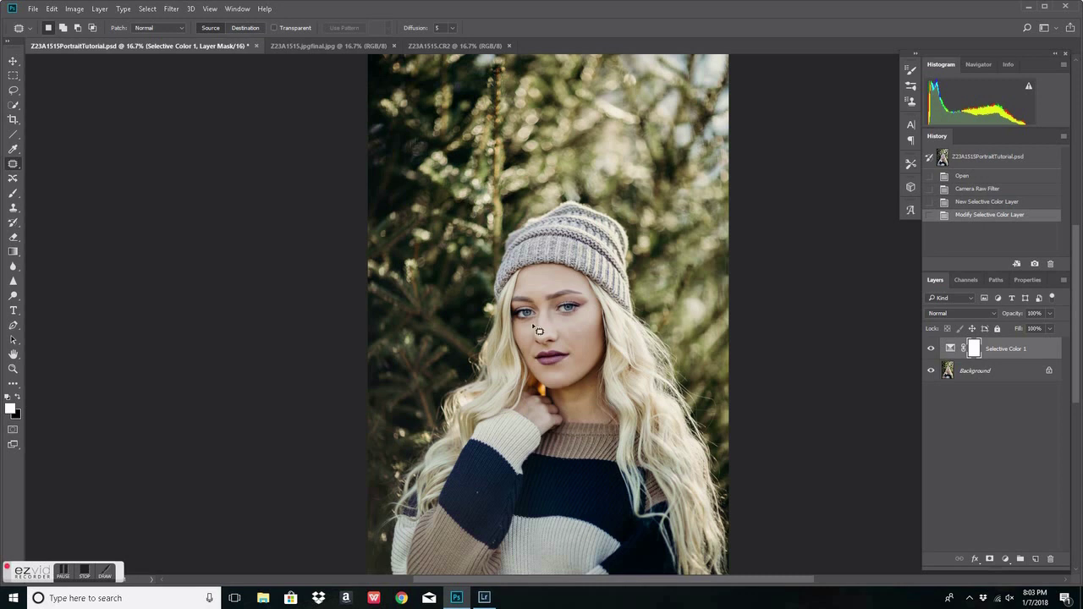
click(433, 45)
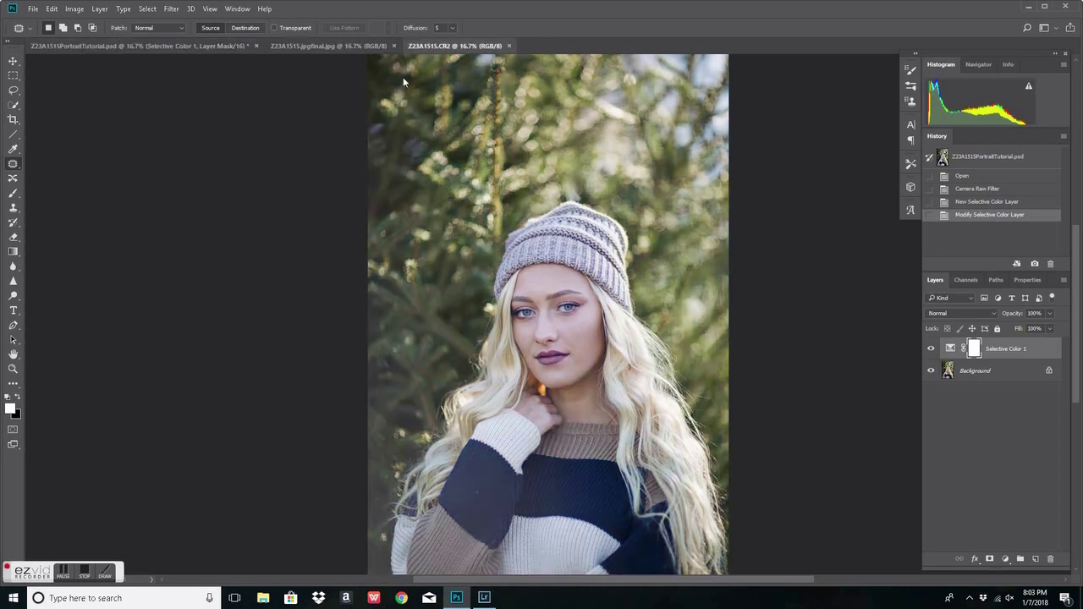
click(314, 45)
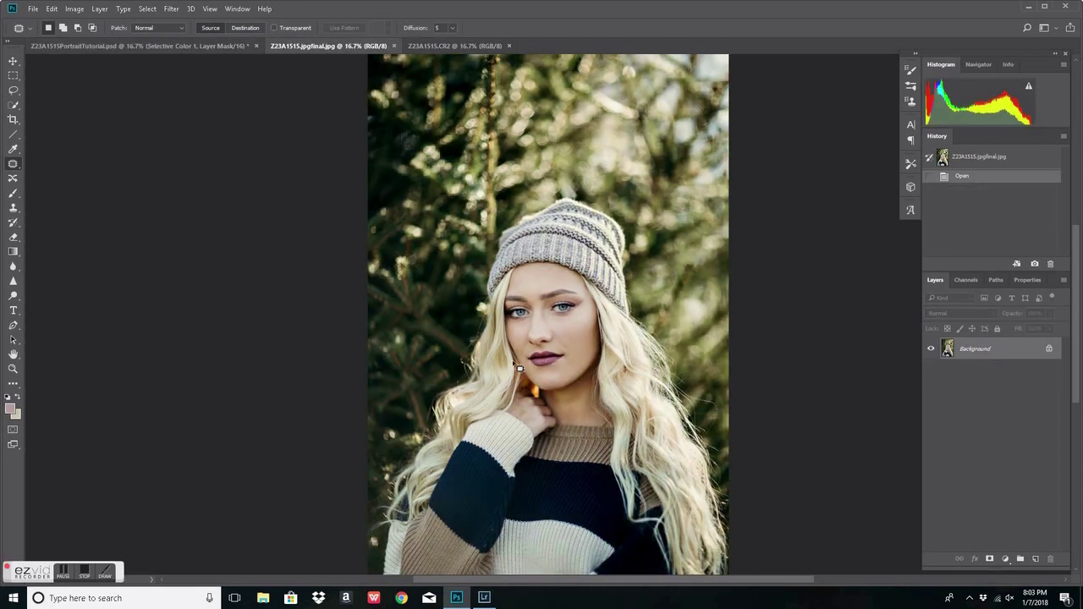
key(ctrl+plus)
click(167, 48)
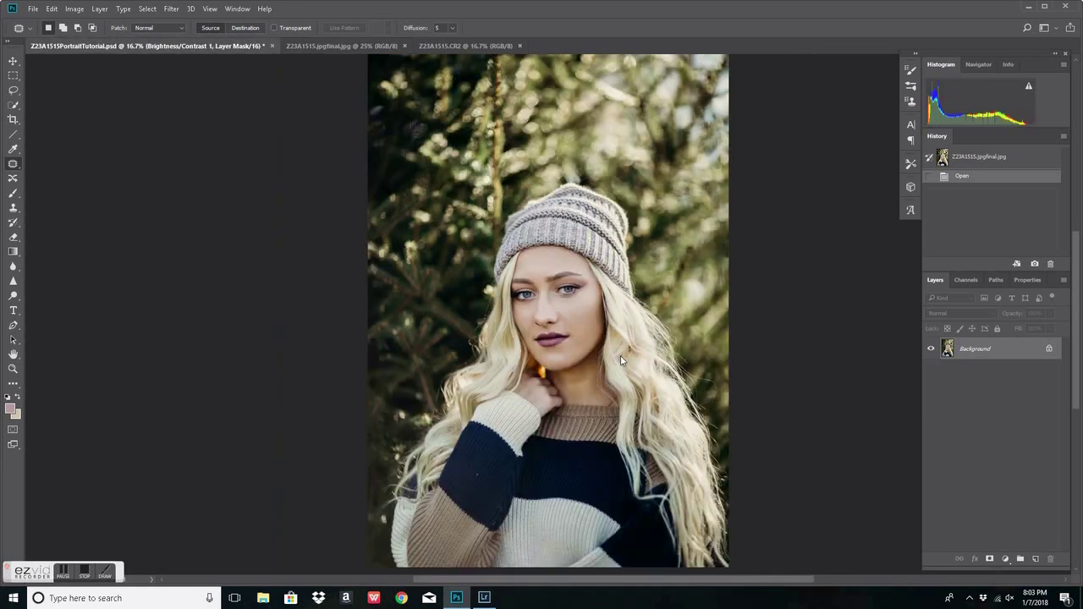